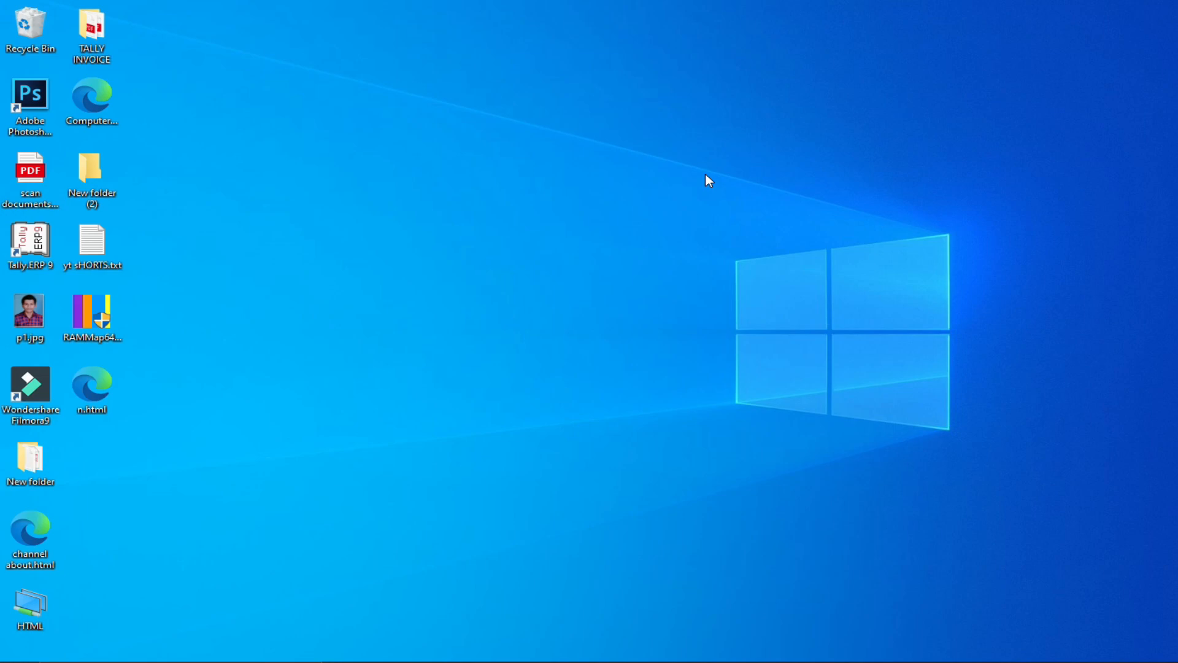
# Launch Microsoft Access from the Start menu to reach its start screen
pyautogui.press('super')
pyautogui.click(330, 454)
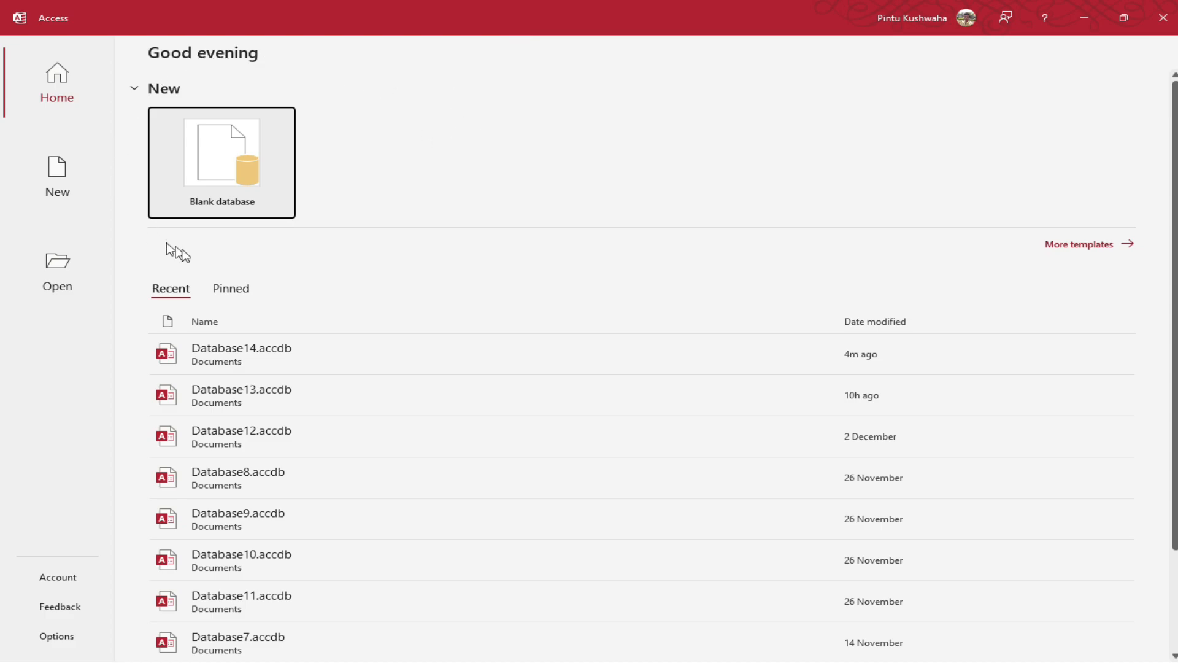
# Start a blank database Database15.accdb and set its save location to the Desktop
pyautogui.click(228, 173)
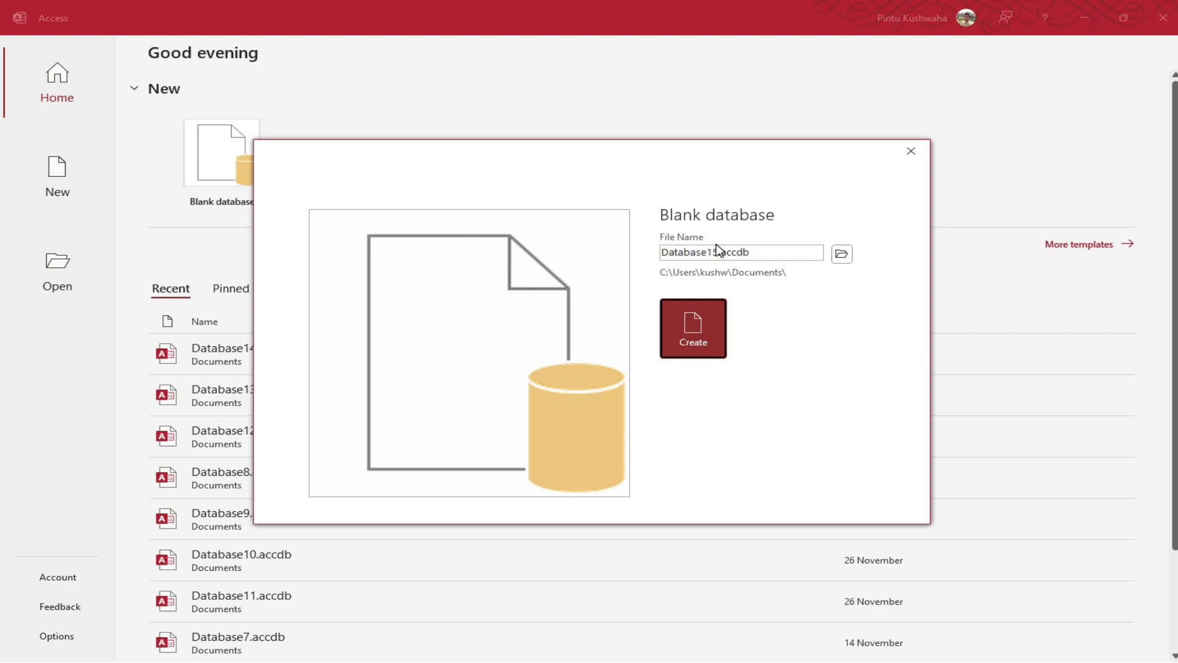
pyautogui.moveTo(661, 253); pyautogui.dragTo(758, 253)
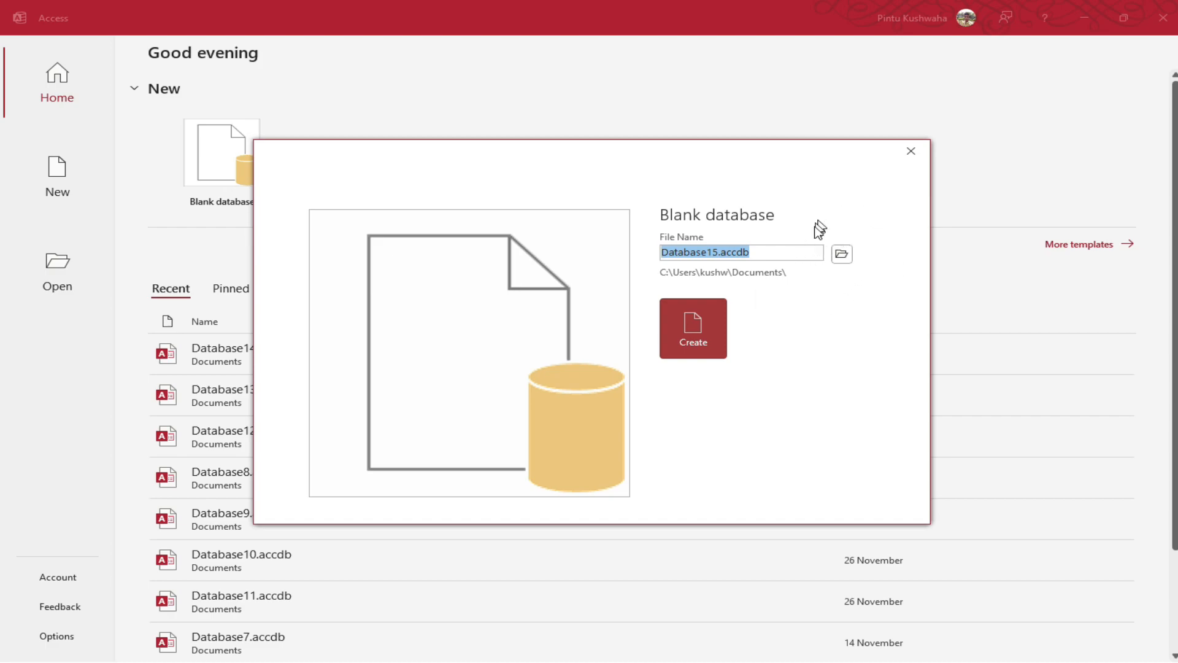
pyautogui.click(843, 256)
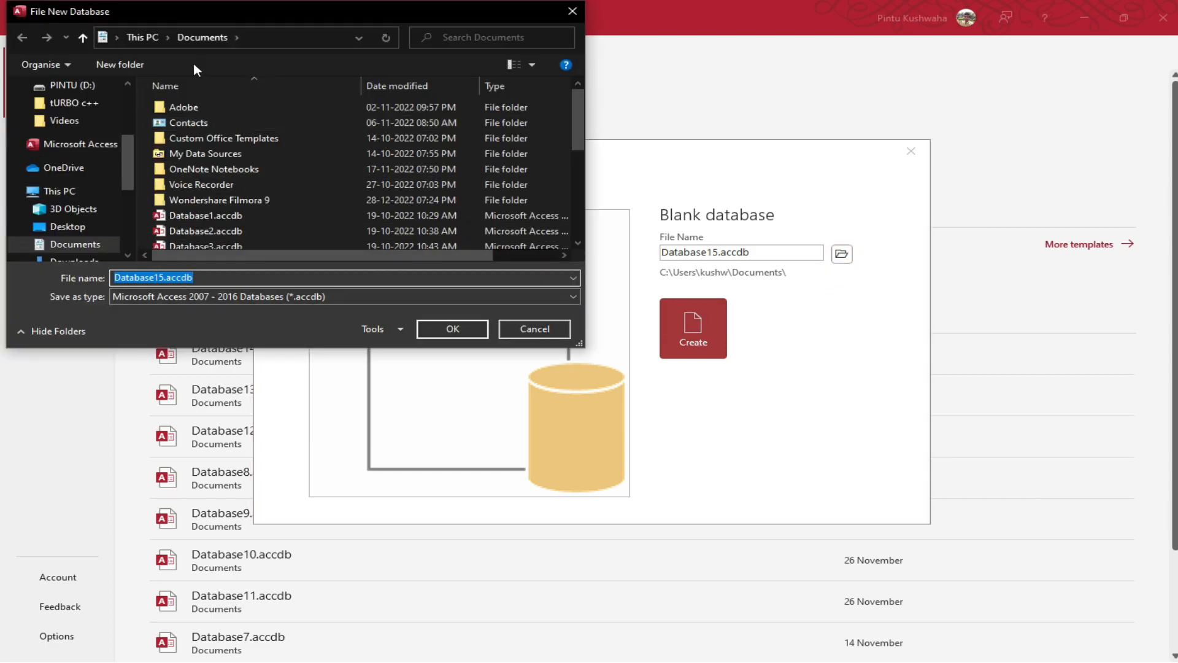
pyautogui.moveTo(129, 7); pyautogui.dragTo(452, 86)
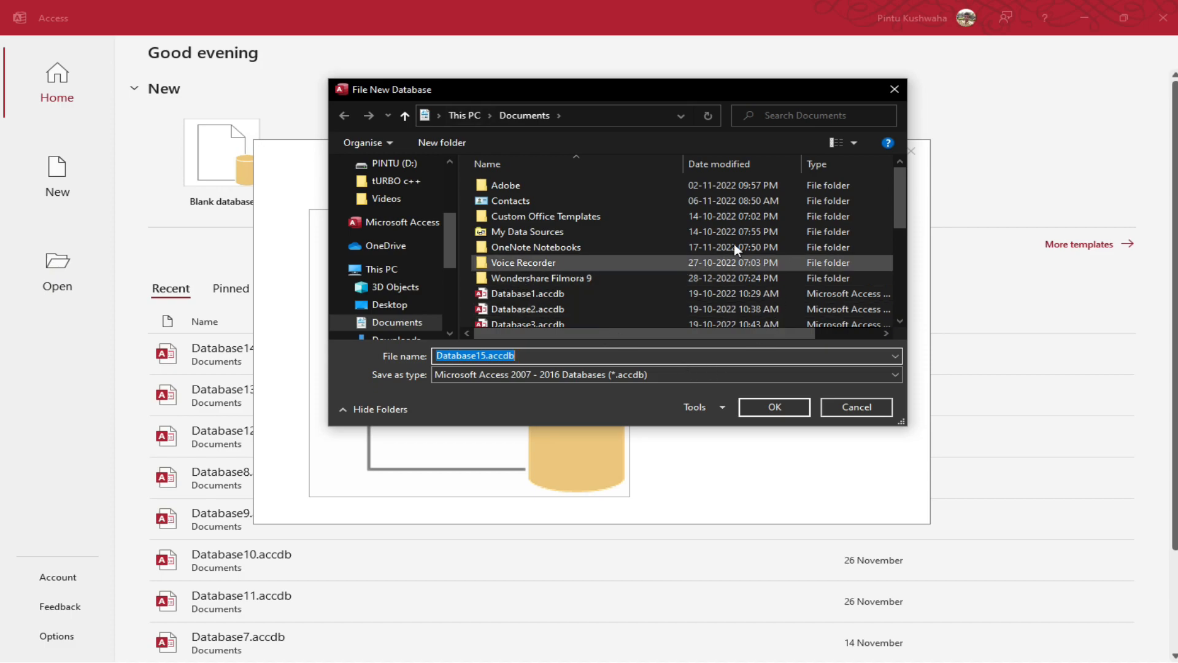
pyautogui.scroll(2, 383, 307)
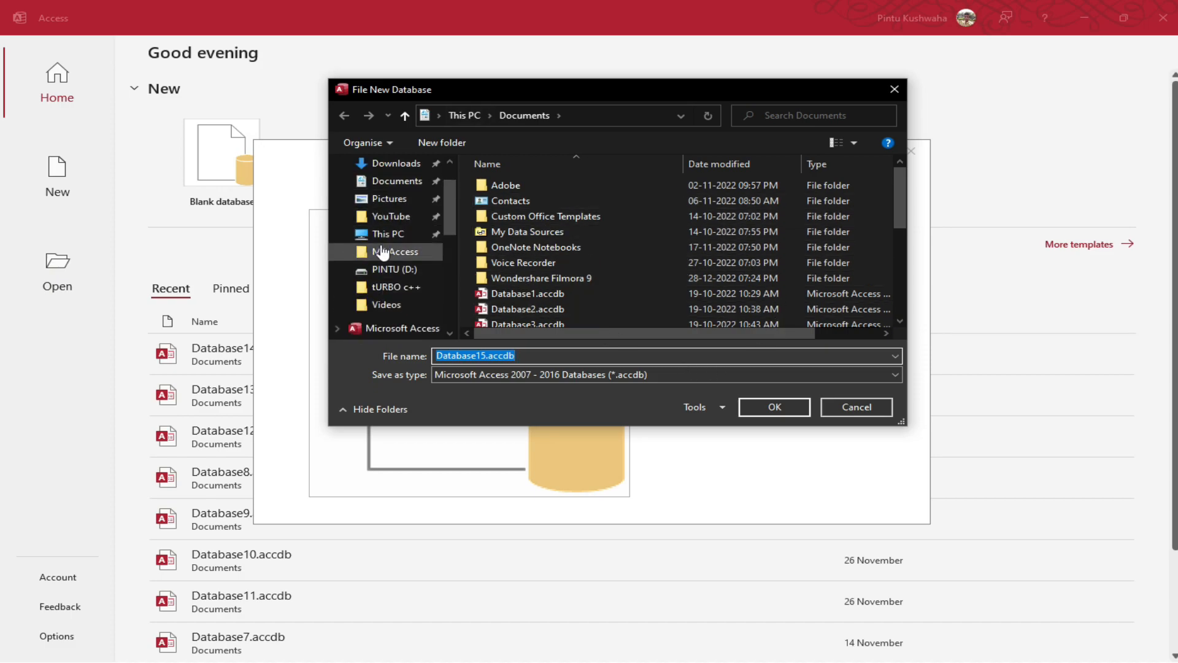
pyautogui.scroll(1, 382, 252)
pyautogui.click(399, 193)
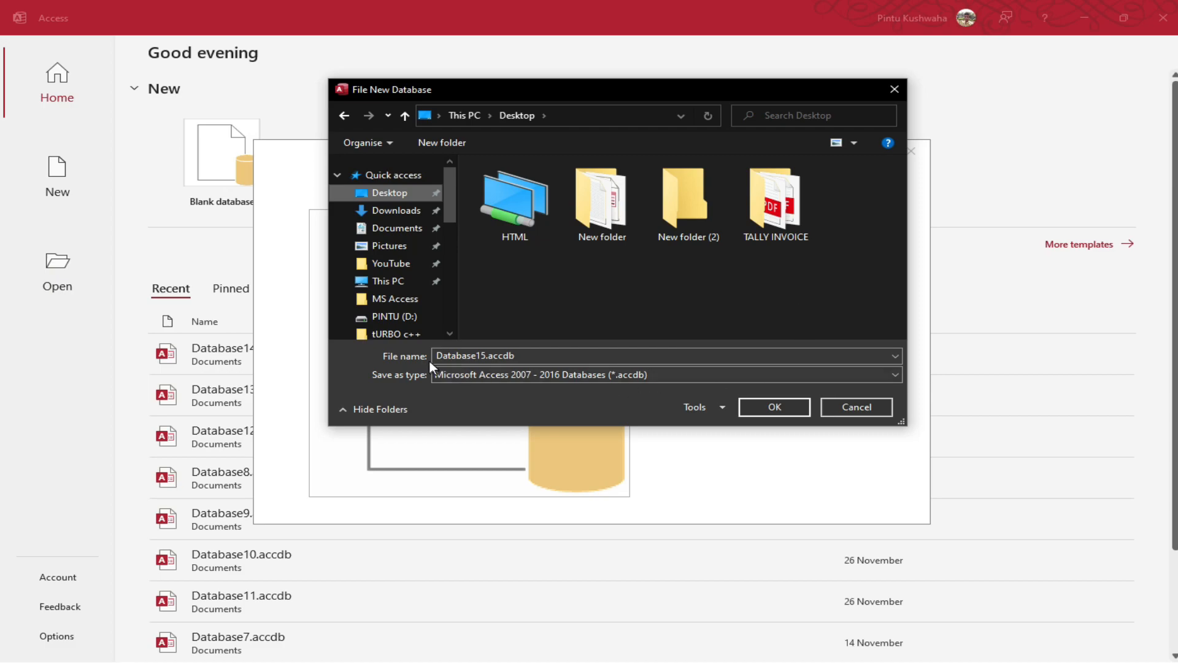
pyautogui.click(775, 405)
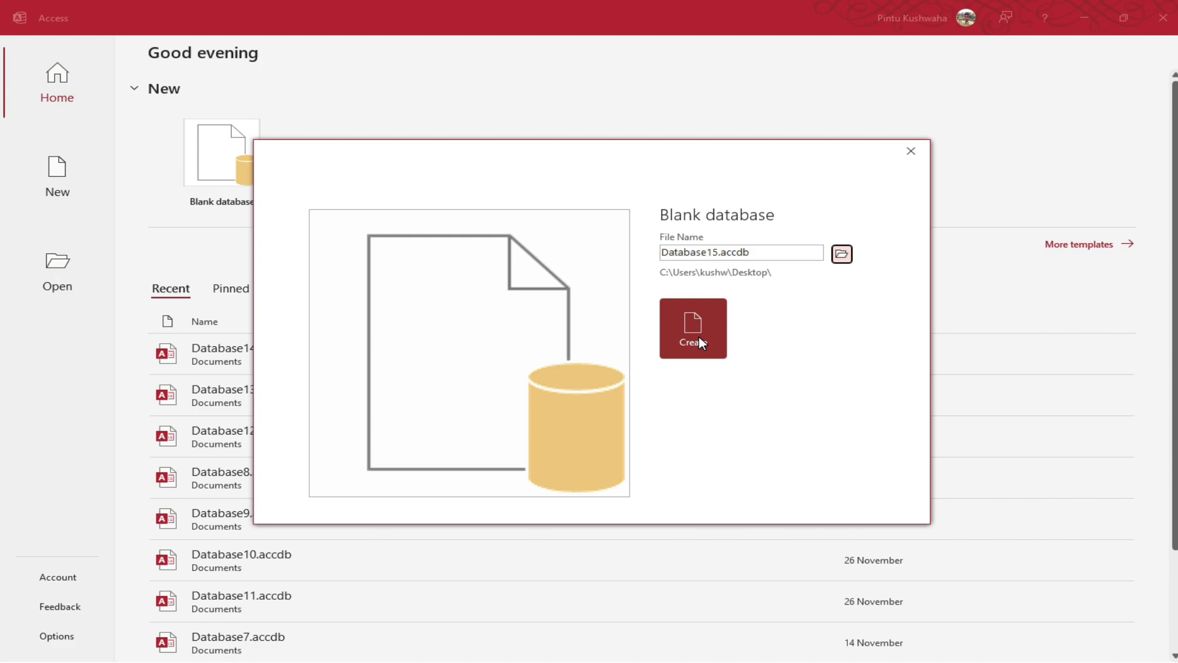
# Create Database15 and jump to the first and last records of the empty Table1
pyautogui.click(700, 341)
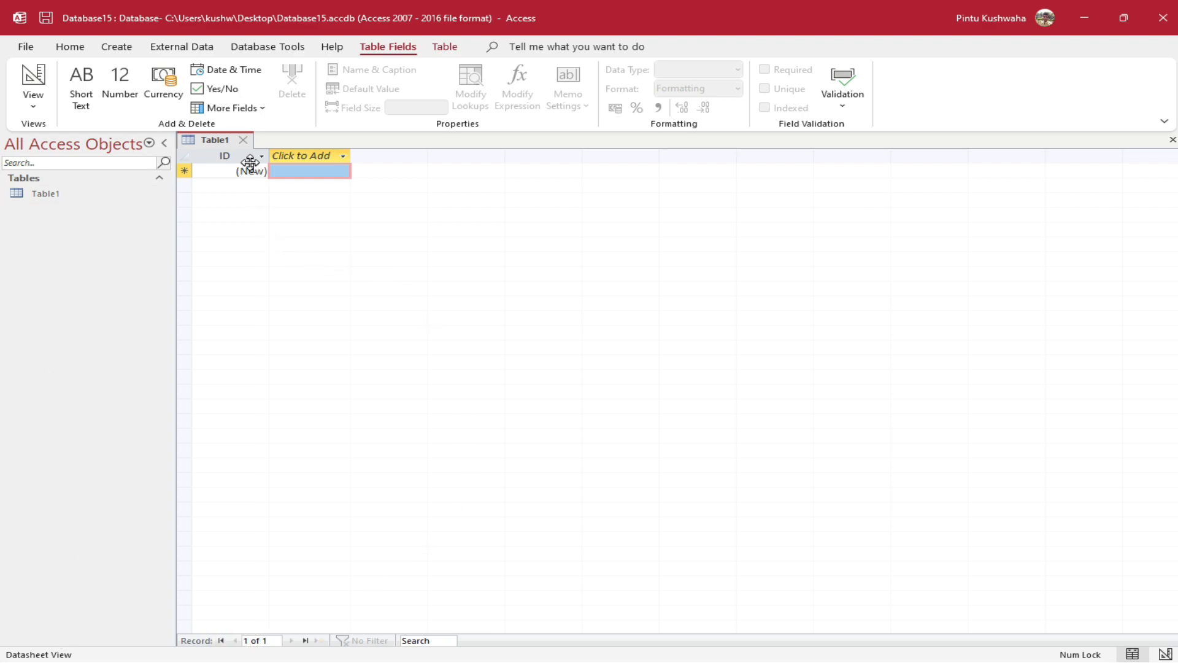
pyautogui.click(222, 640)
pyautogui.click(303, 640)
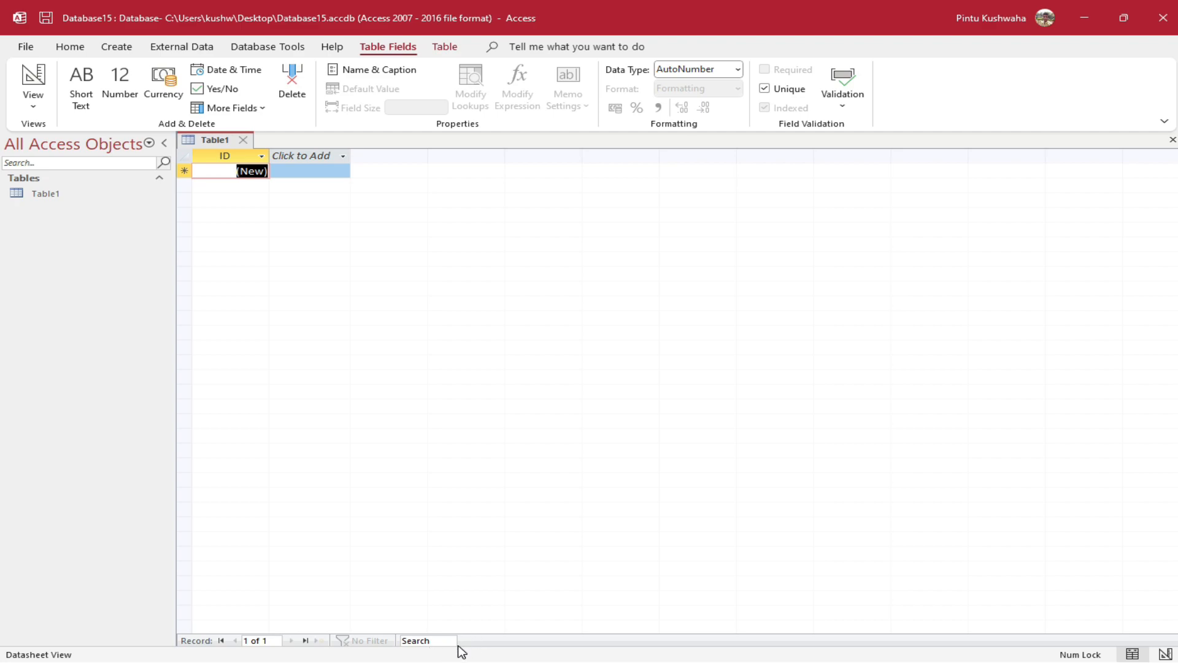
pyautogui.click(69, 49)
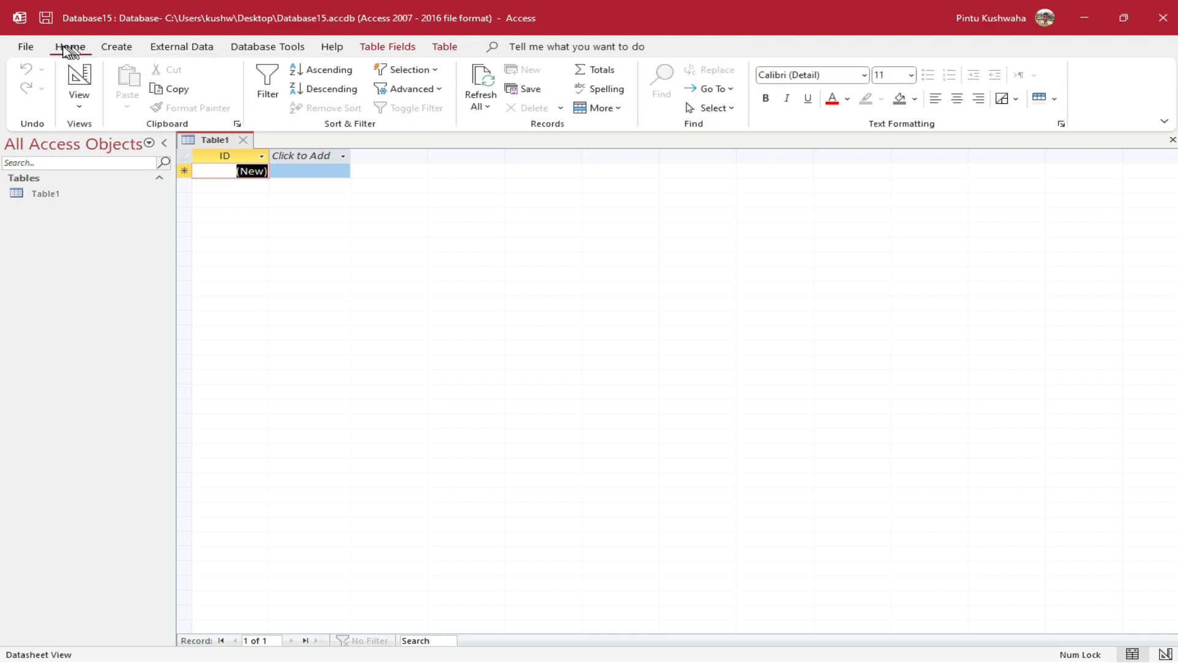
pyautogui.click(106, 48)
pyautogui.click(187, 47)
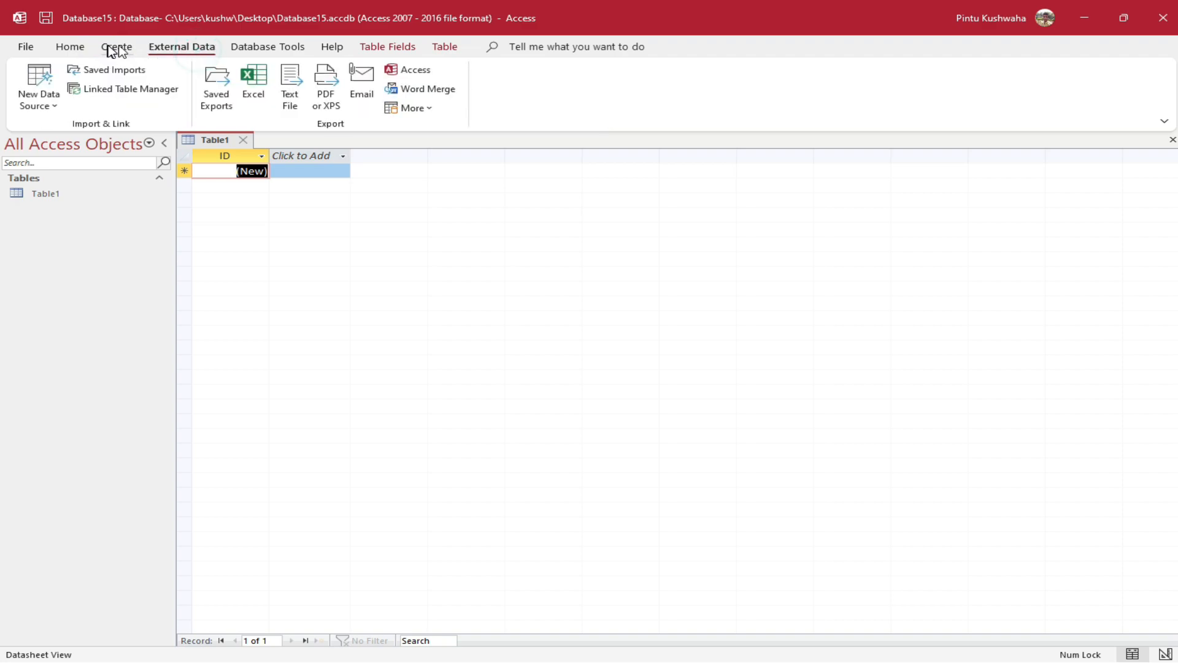
pyautogui.click(72, 48)
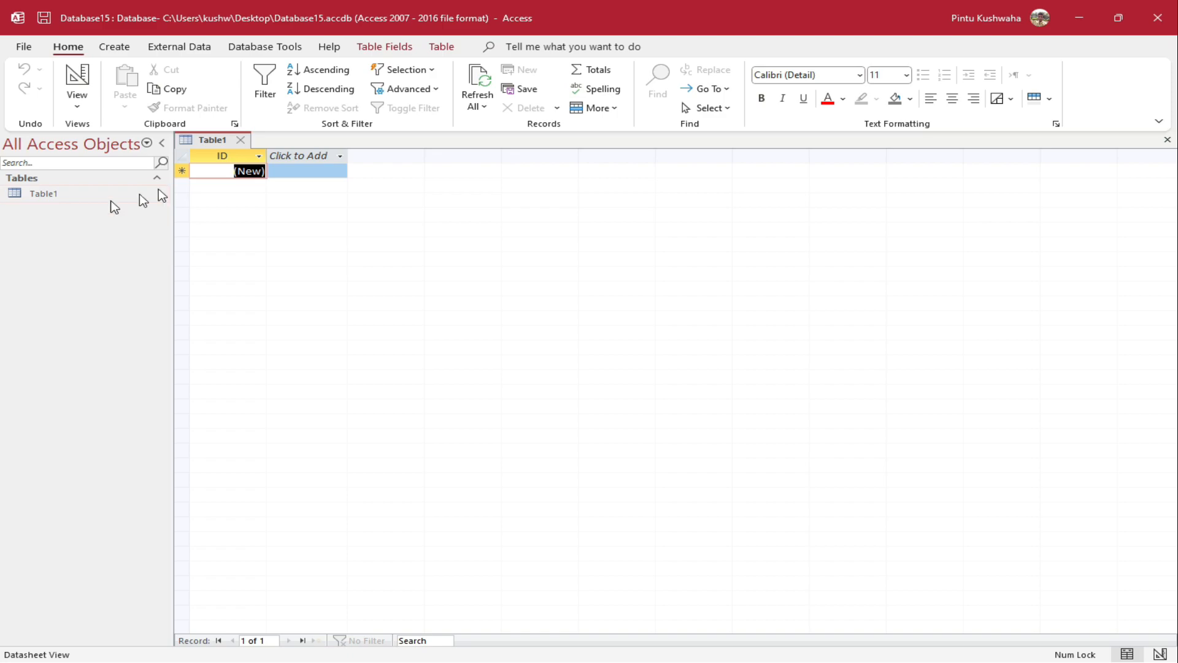
# Close the unsaved Table1 without saving and create a new blank table
pyautogui.click(241, 140)
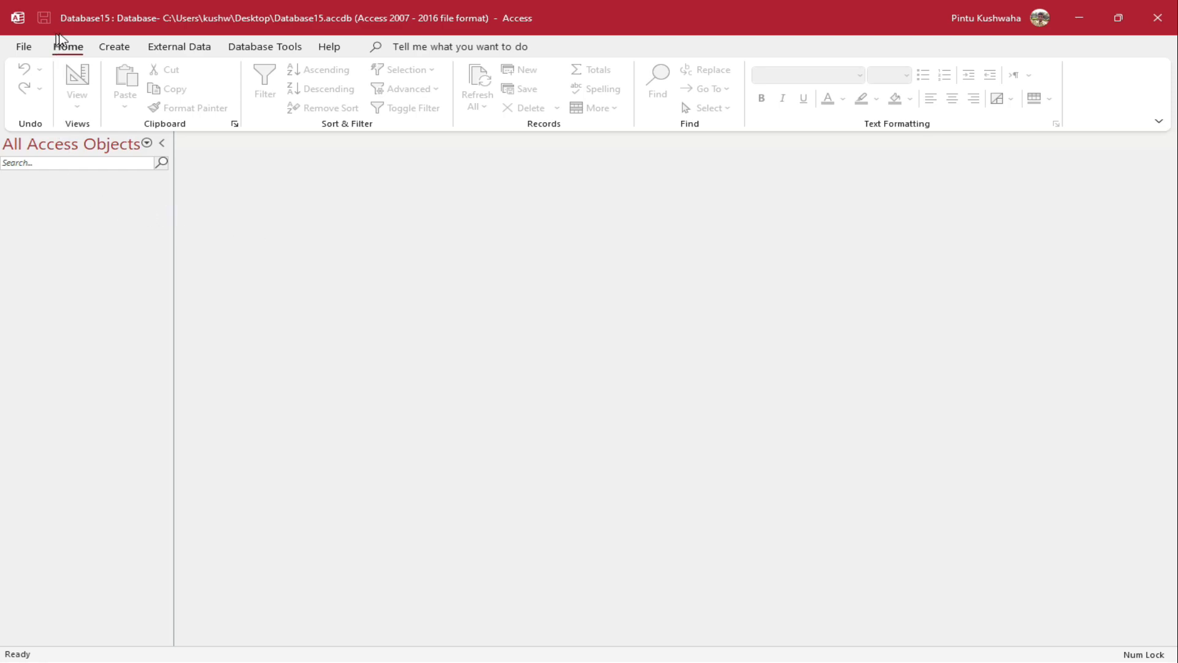
pyautogui.click(114, 48)
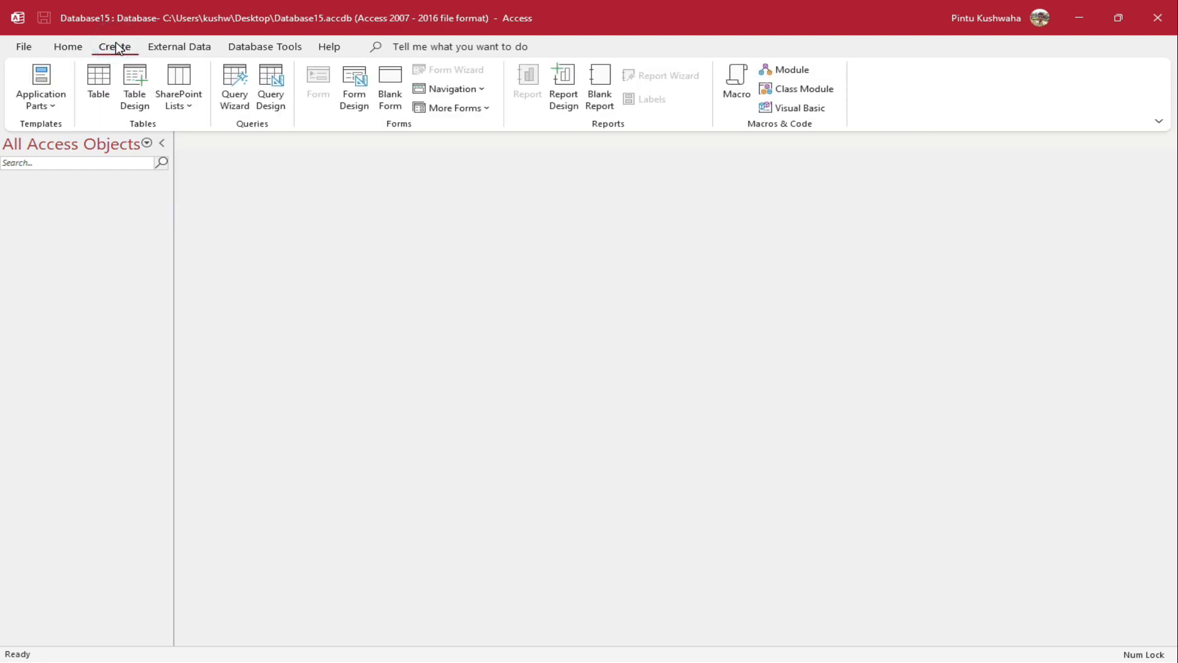
pyautogui.click(109, 96)
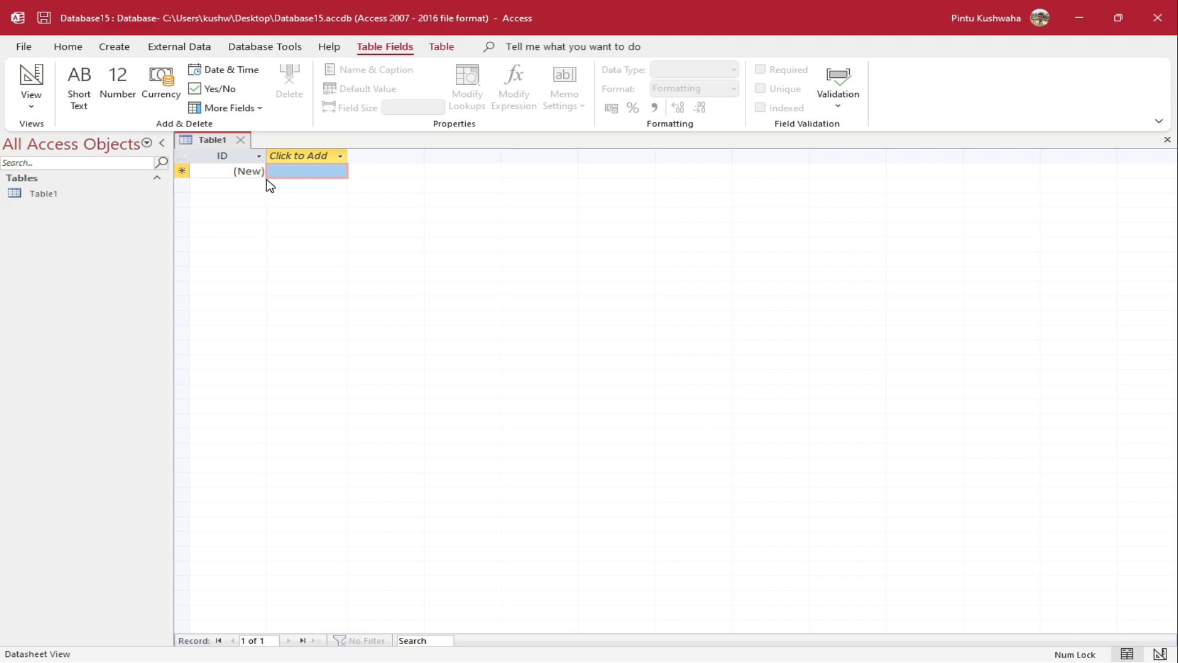
# Switch the new table to Design View, saving it under the name Table1
pyautogui.click(74, 197)
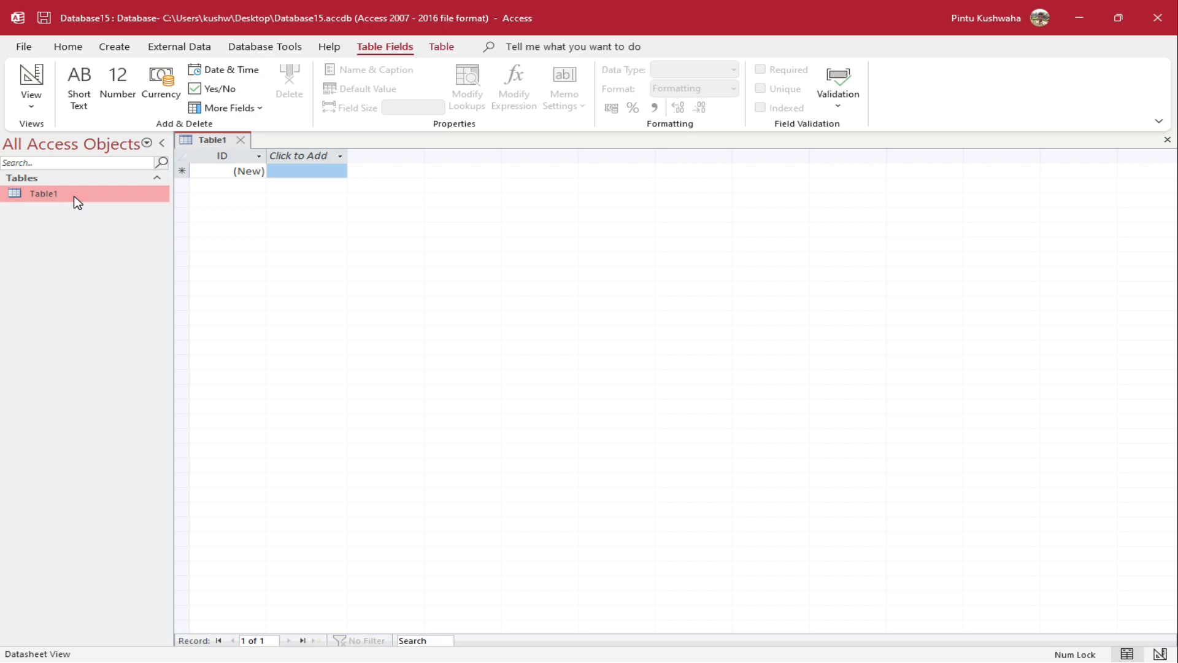
pyautogui.rightClick(77, 203)
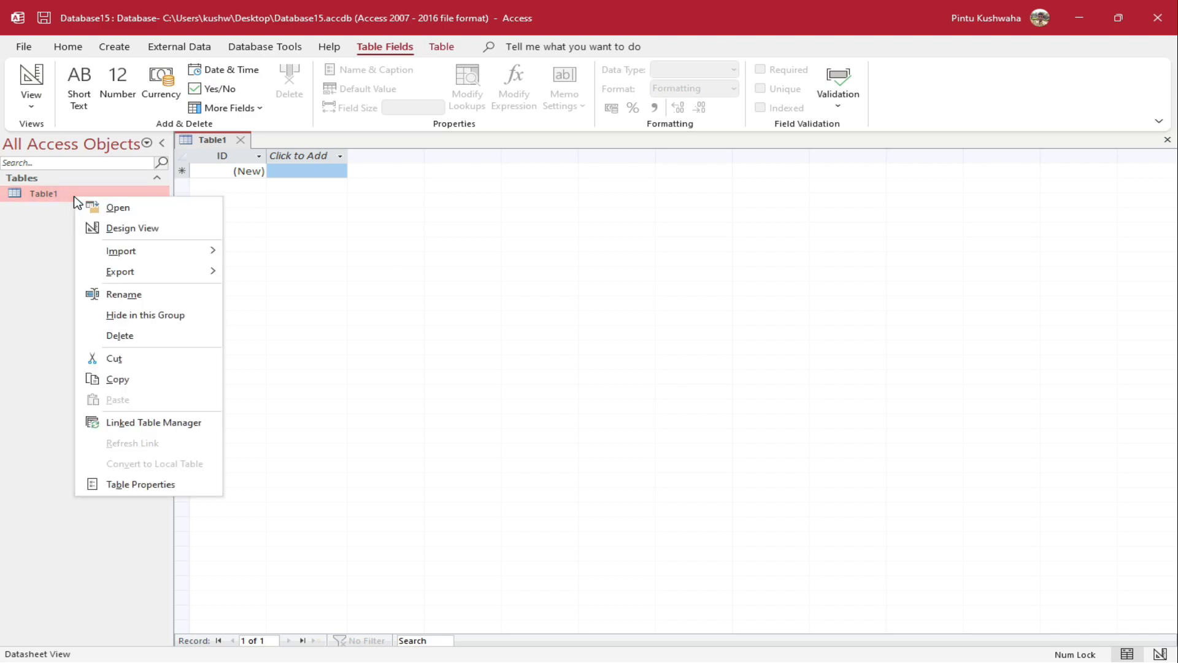
pyautogui.click(108, 228)
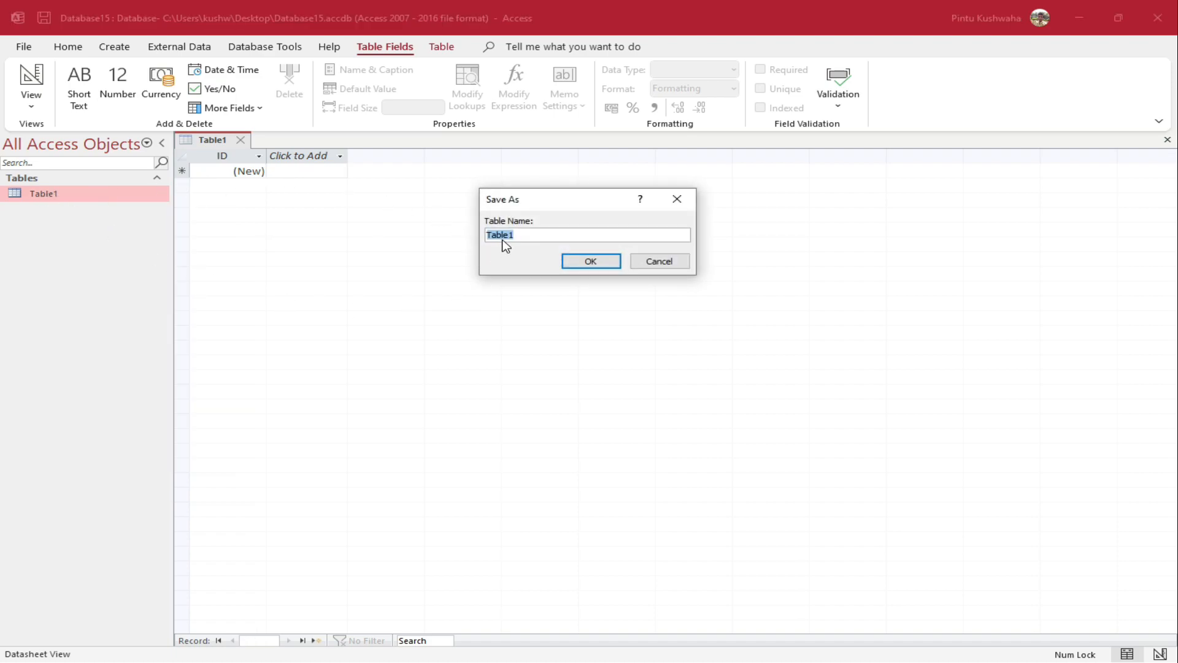
pyautogui.moveTo(598, 200); pyautogui.dragTo(567, 241)
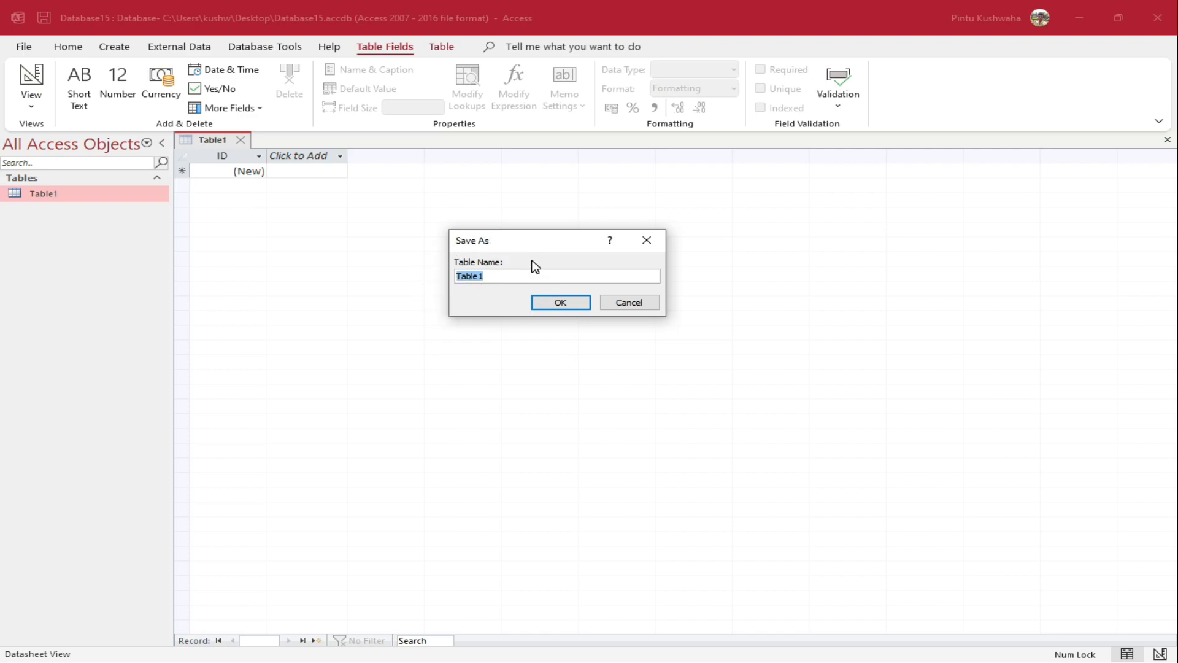
pyautogui.click(566, 304)
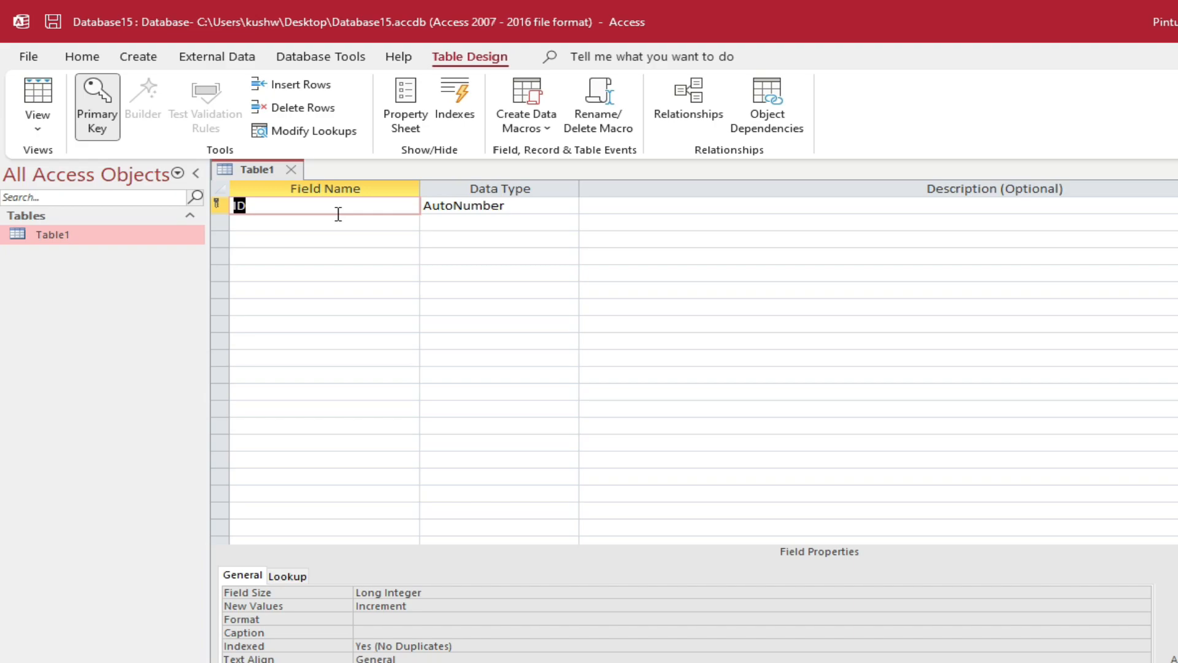
# Name the first field Emp ID, without a period, and give it the Number data type
pyautogui.write('Emp. ID')
pyautogui.press('Tab')
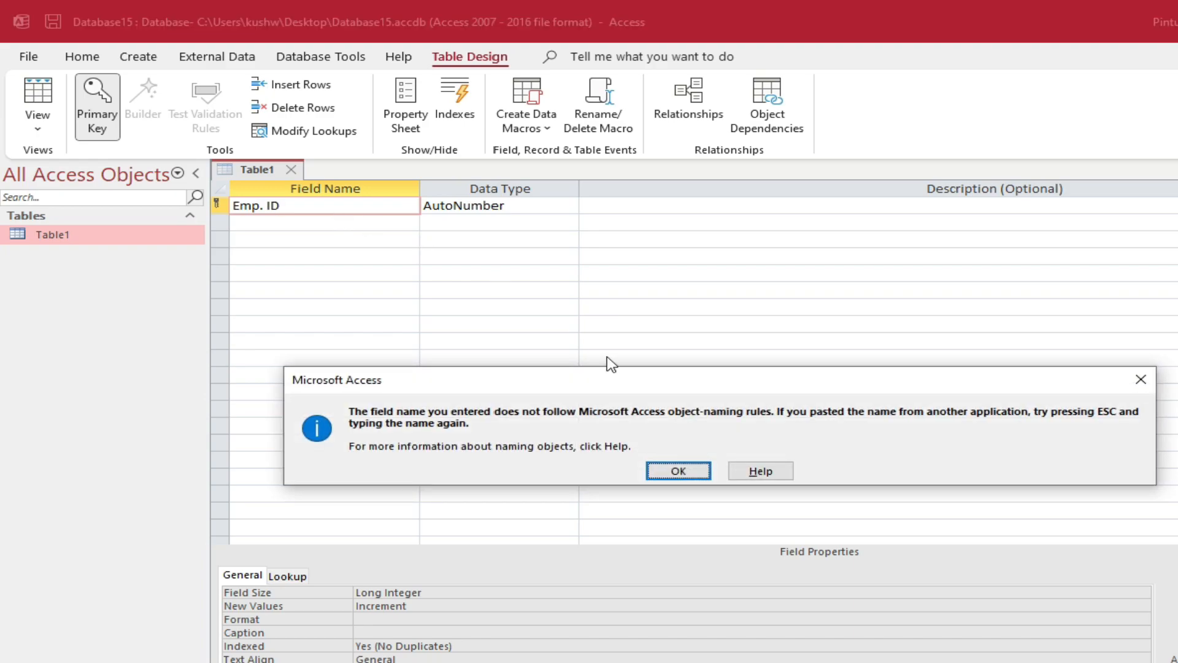
pyautogui.click(677, 471)
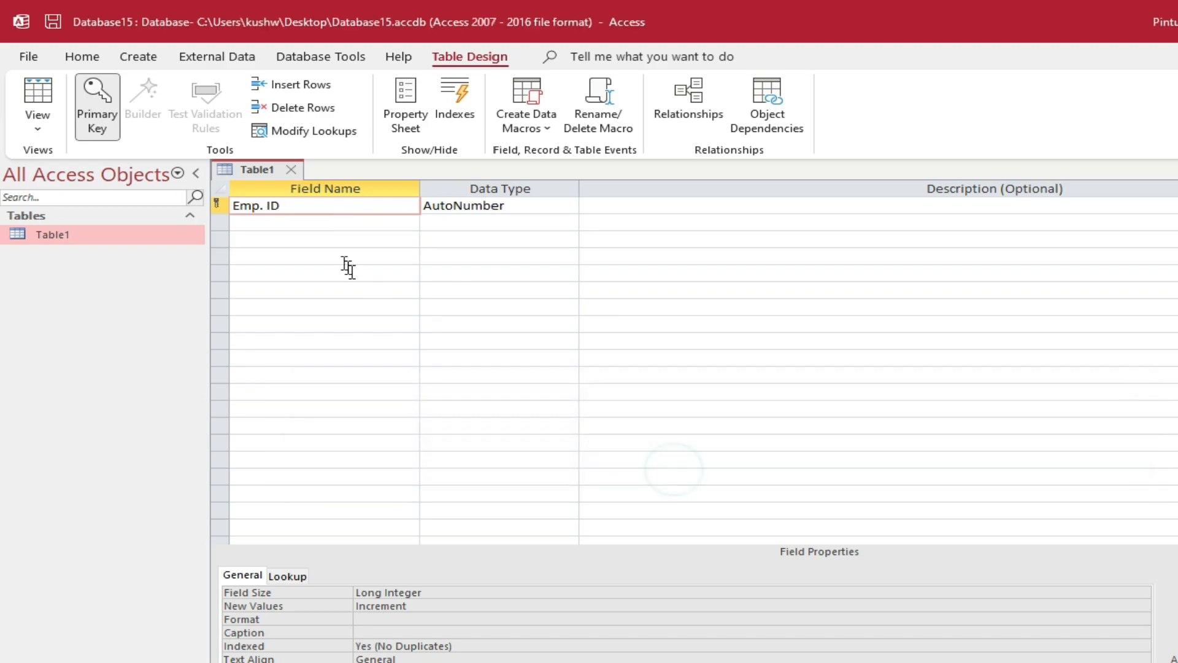
pyautogui.click(260, 207)
pyautogui.press('BackSpace')
pyautogui.click(526, 207)
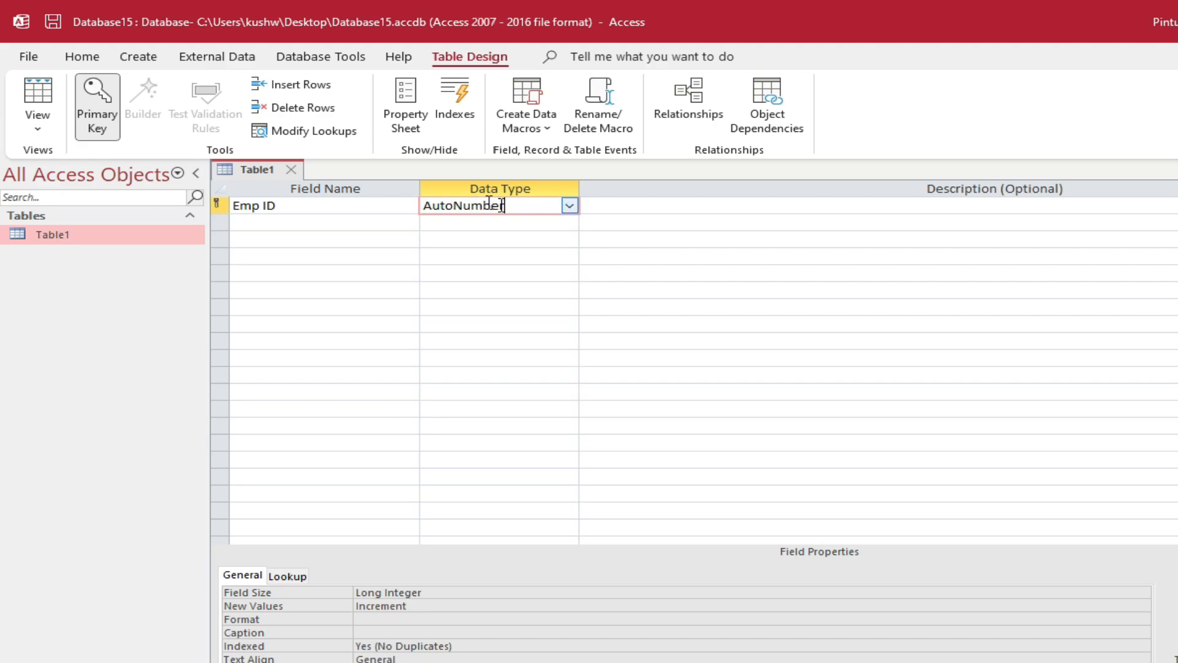
pyautogui.click(570, 207)
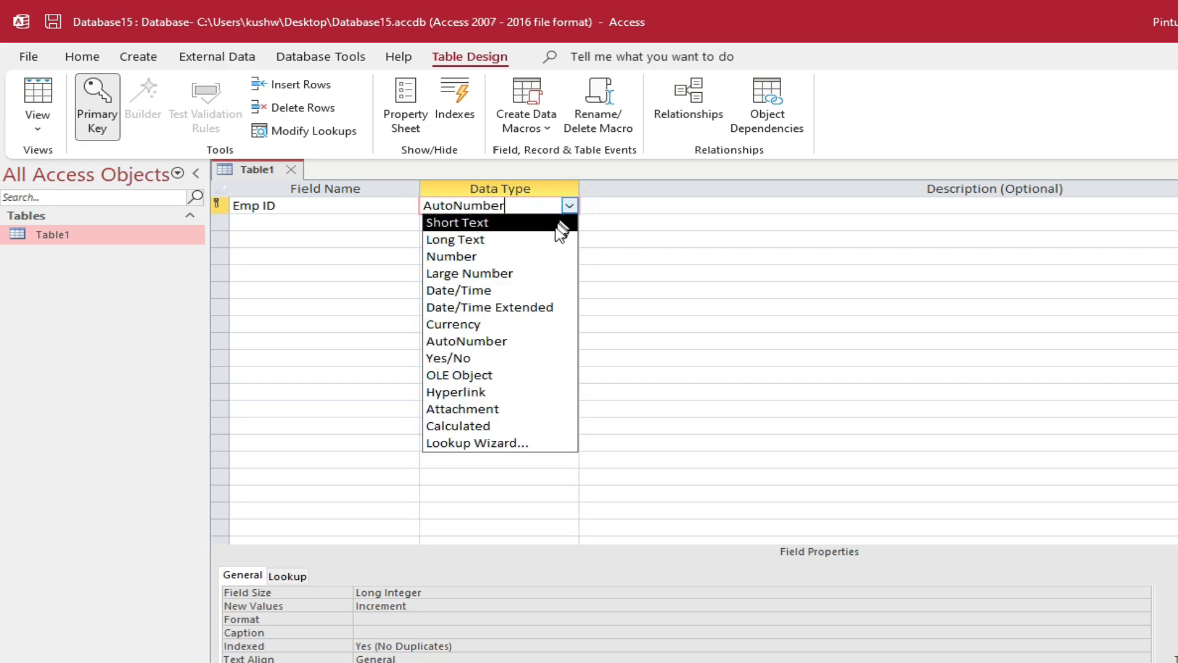
pyautogui.click(537, 256)
pyautogui.click(349, 229)
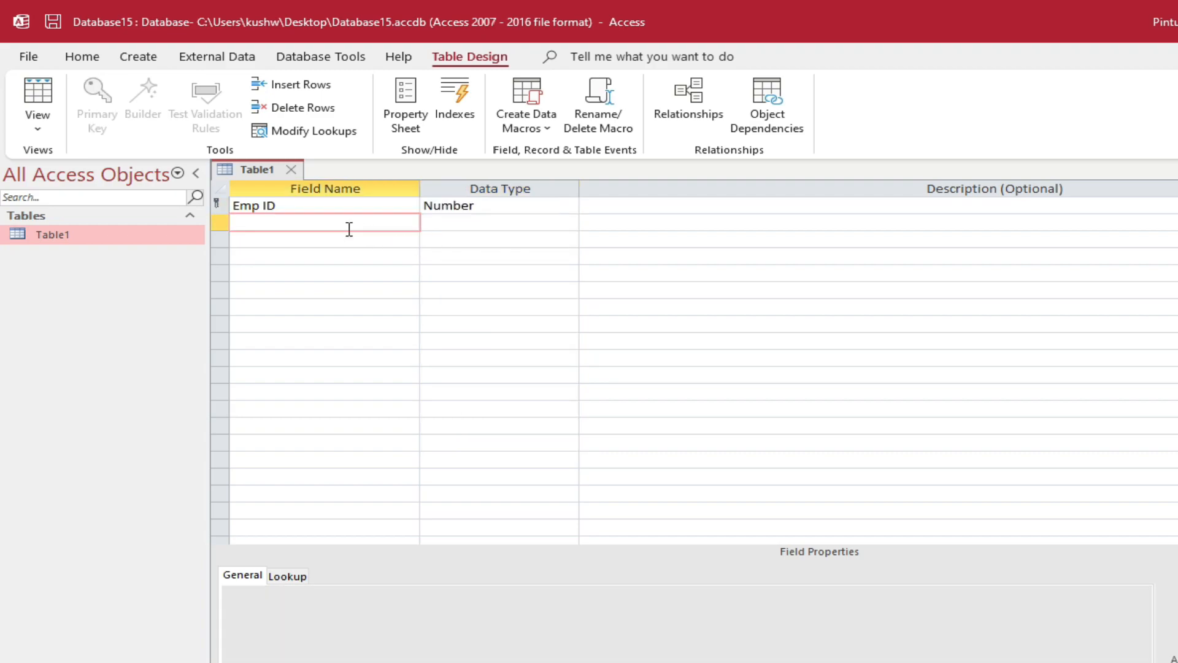
# Add a second field named Emp Name with the Long Text data type
pyautogui.write('Emp. Name')
pyautogui.press('Left')
pyautogui.press('Left')
pyautogui.press('Left')
pyautogui.press('Left')
pyautogui.press('BackSpace')
pyautogui.press('Tab')
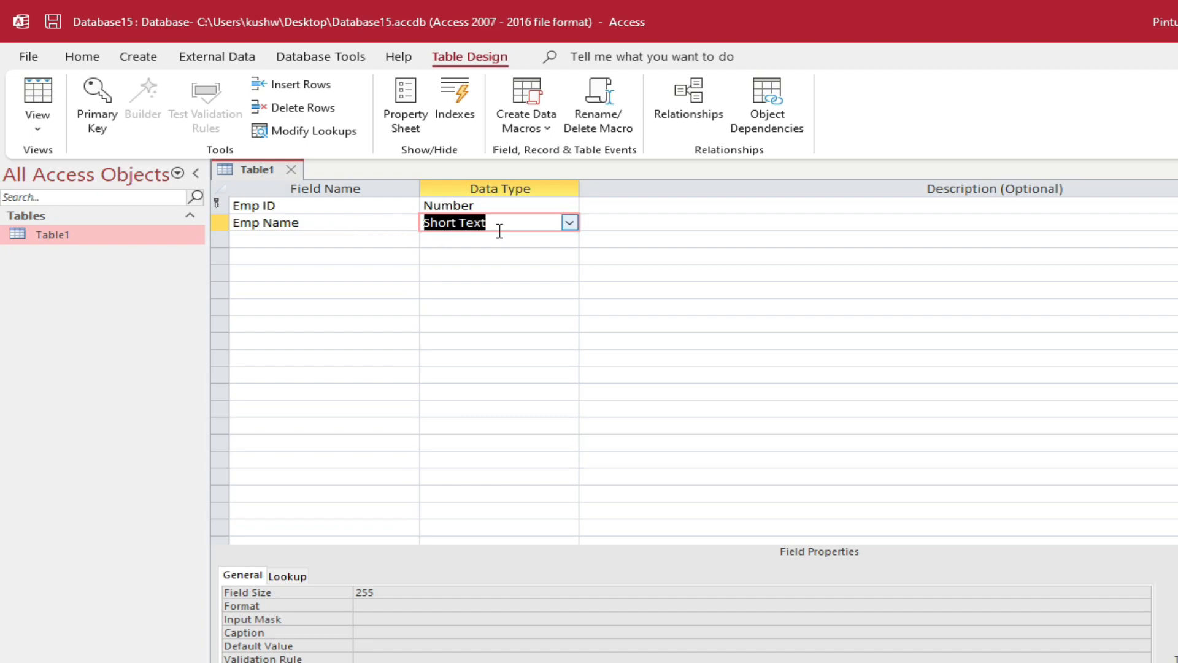
pyautogui.click(571, 223)
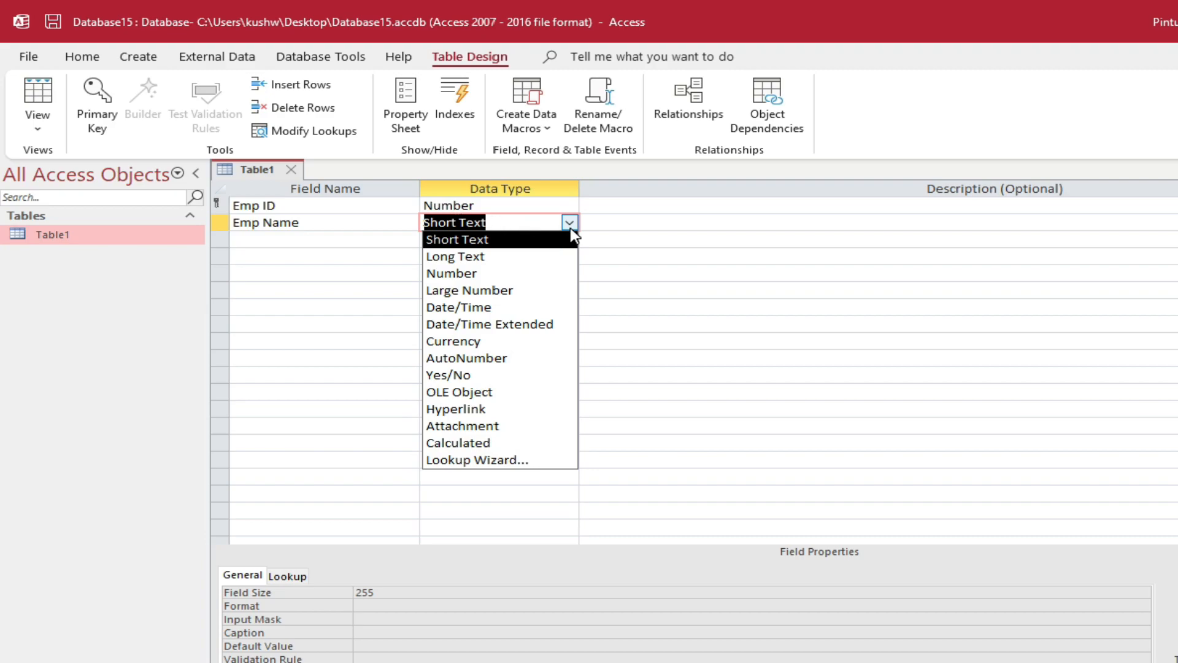
pyautogui.click(504, 256)
pyautogui.click(501, 256)
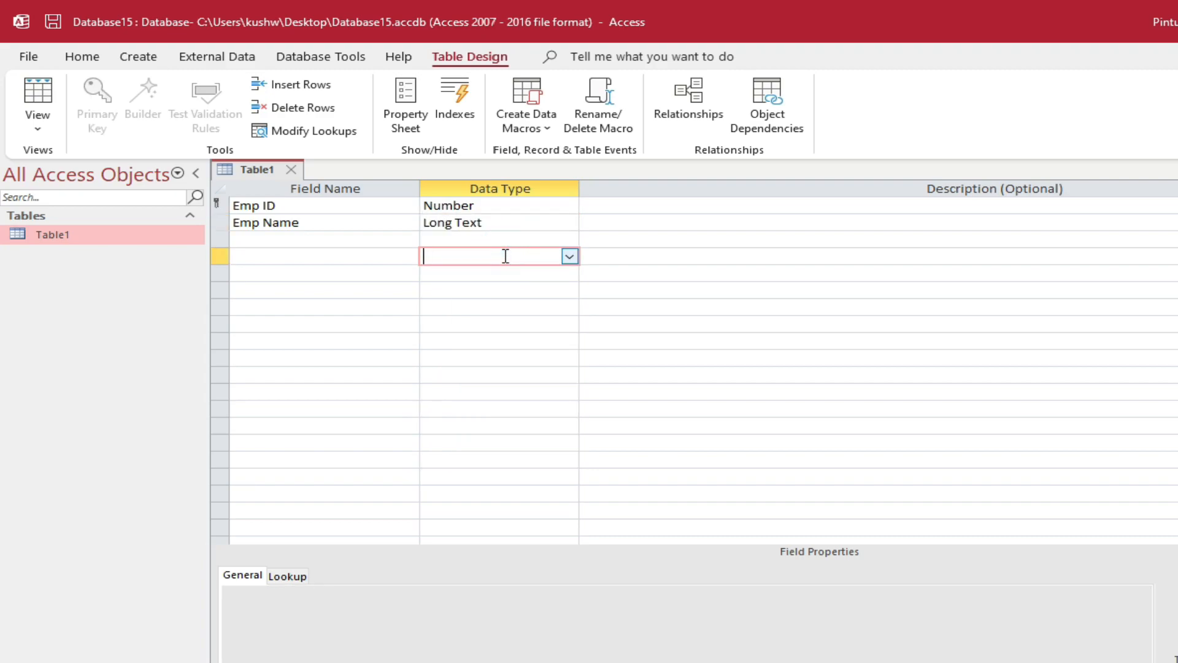
pyautogui.click(513, 226)
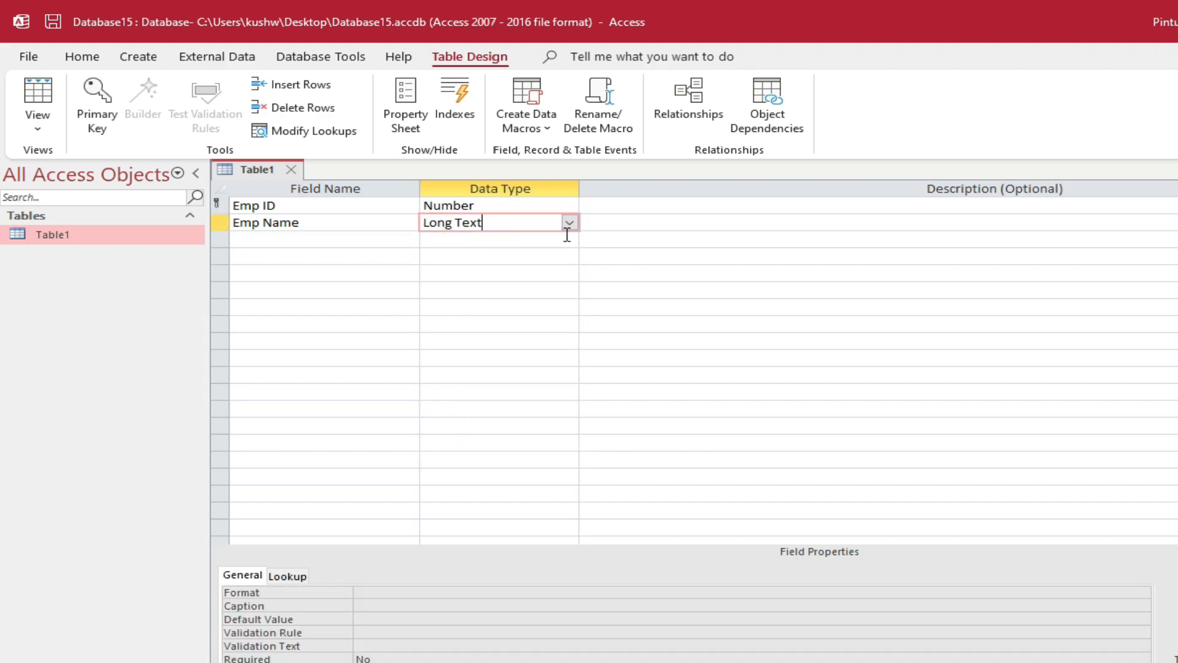
# Add an Address field as Long Text and save Table1's design
pyautogui.click(342, 233)
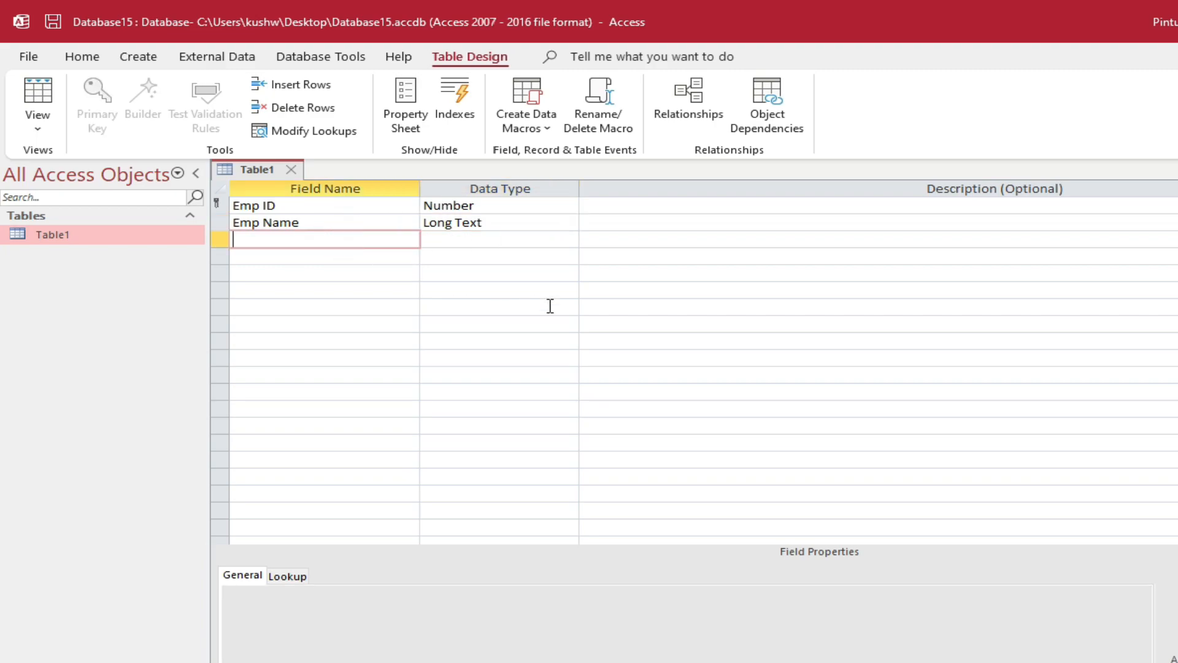
pyautogui.write('Address')
pyautogui.press('Tab')
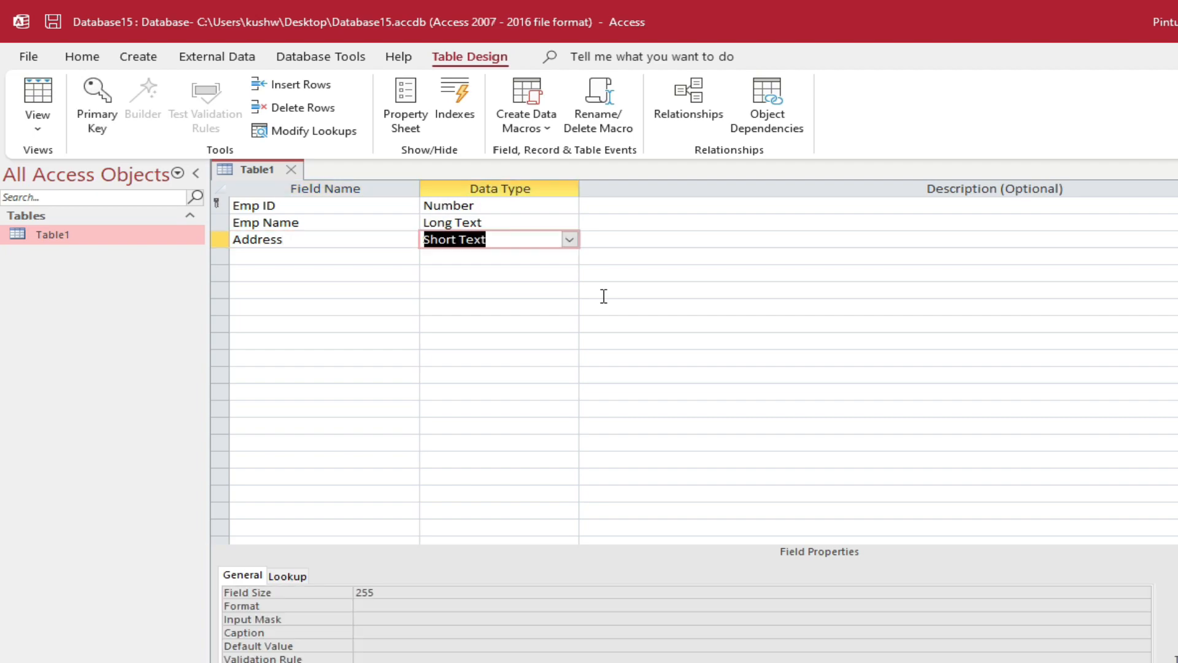
pyautogui.click(569, 240)
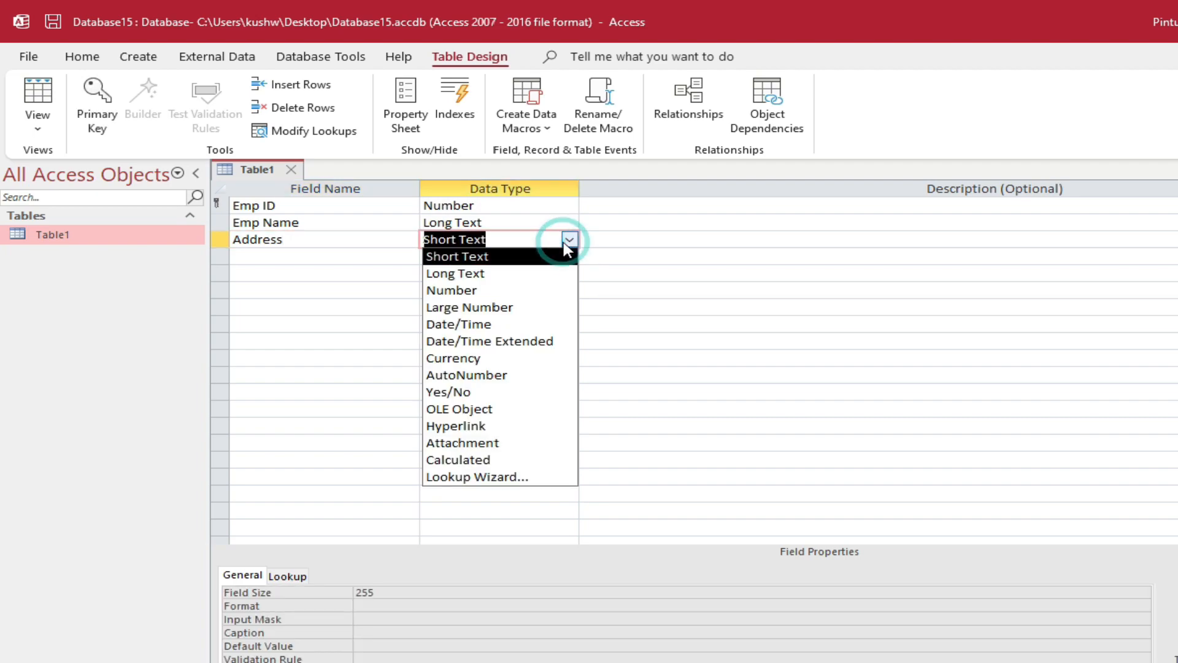
pyautogui.click(548, 270)
pyautogui.click(500, 257)
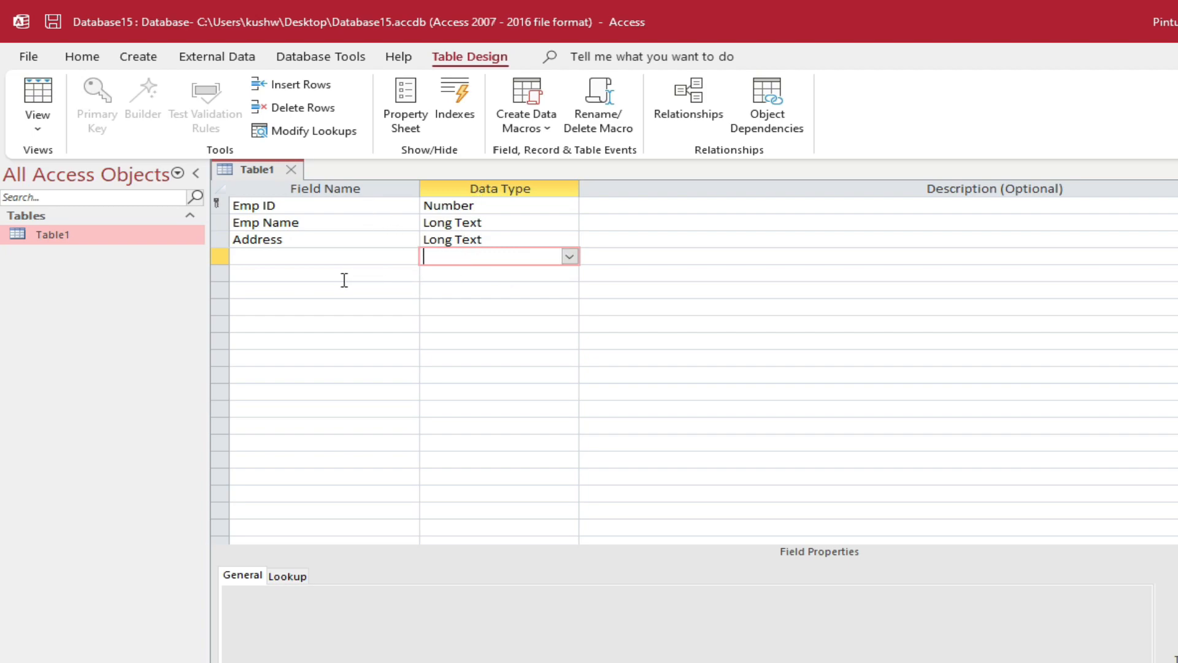
pyautogui.rightClick(245, 170)
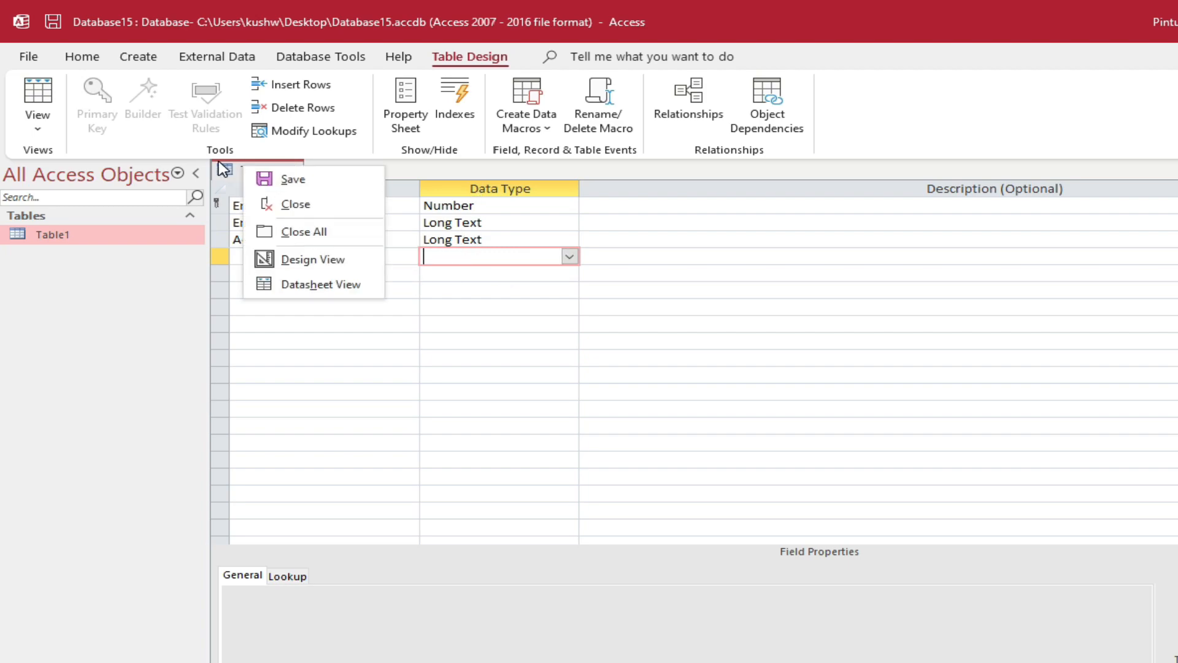
pyautogui.click(315, 192)
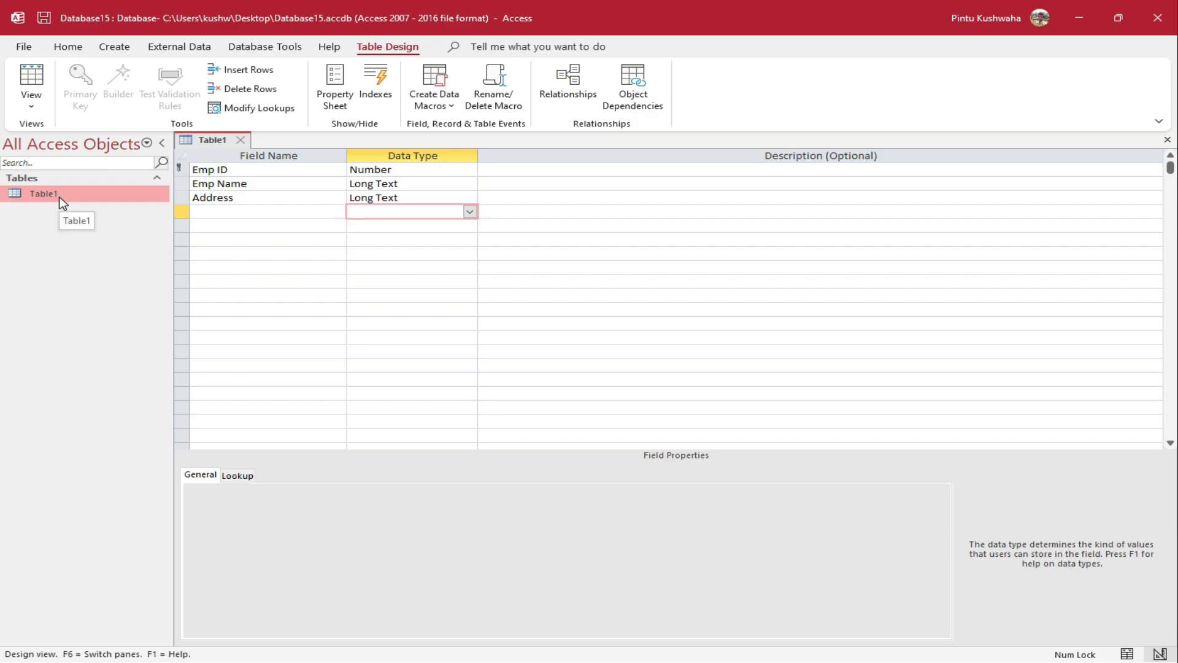
# Open Table1 in Datasheet View from the Navigation Pane
pyautogui.rightClick(59, 197)
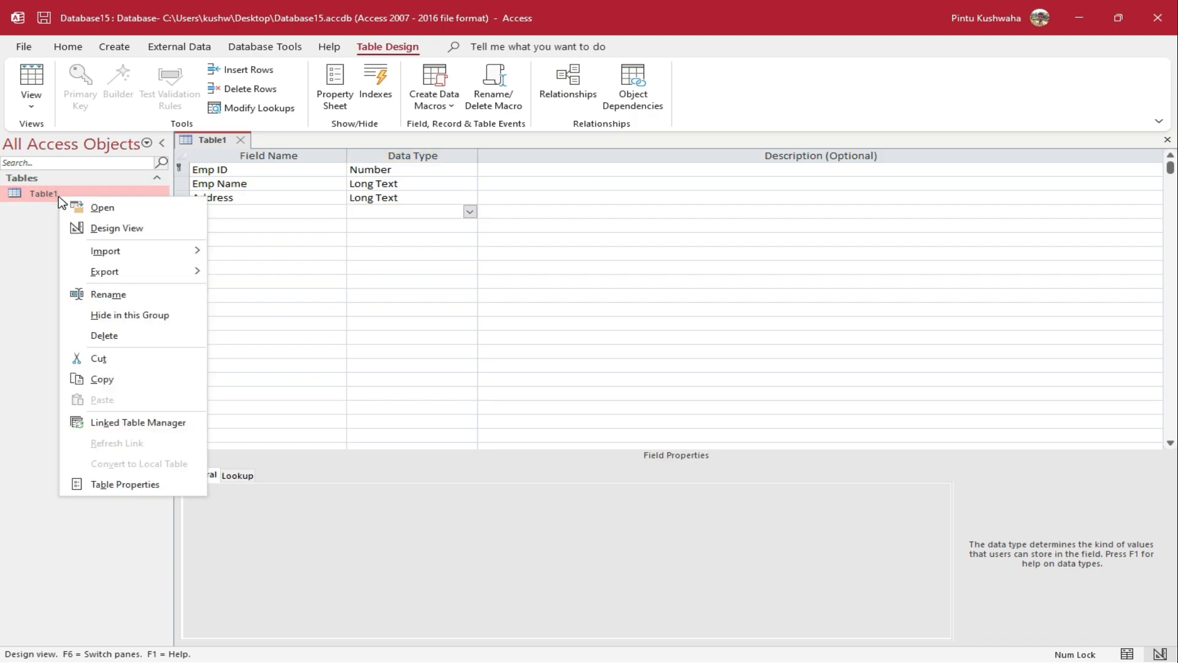
pyautogui.click(129, 213)
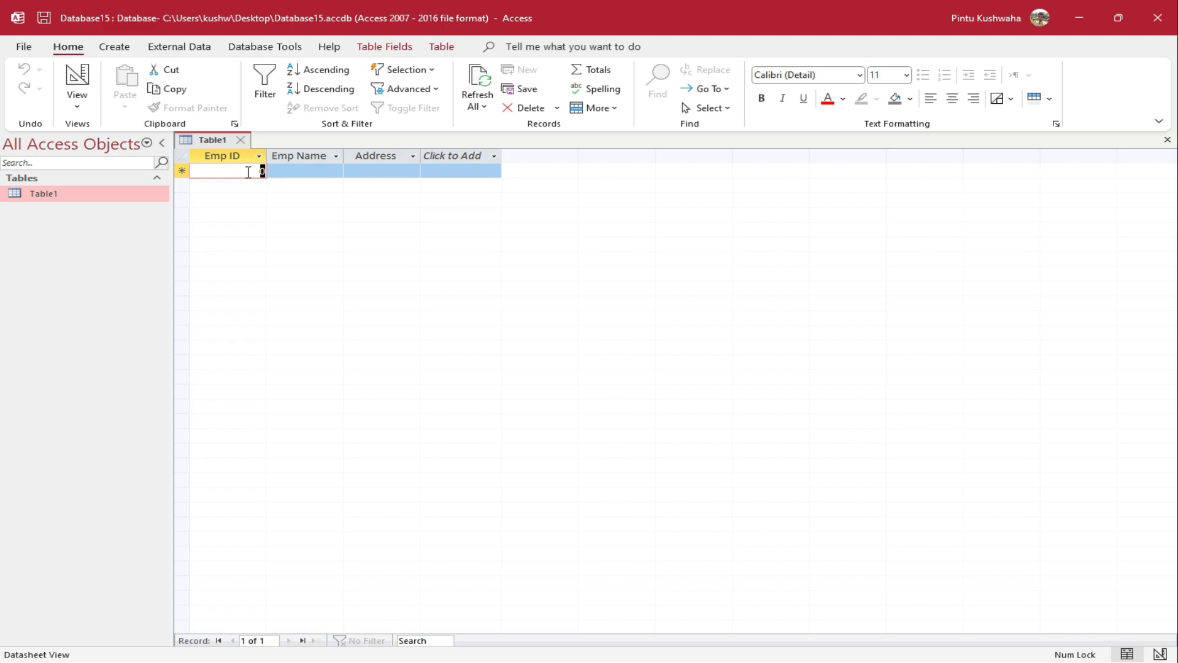
# Enter Emp ID 100 and the employee's name in the first record
pyautogui.write('100')
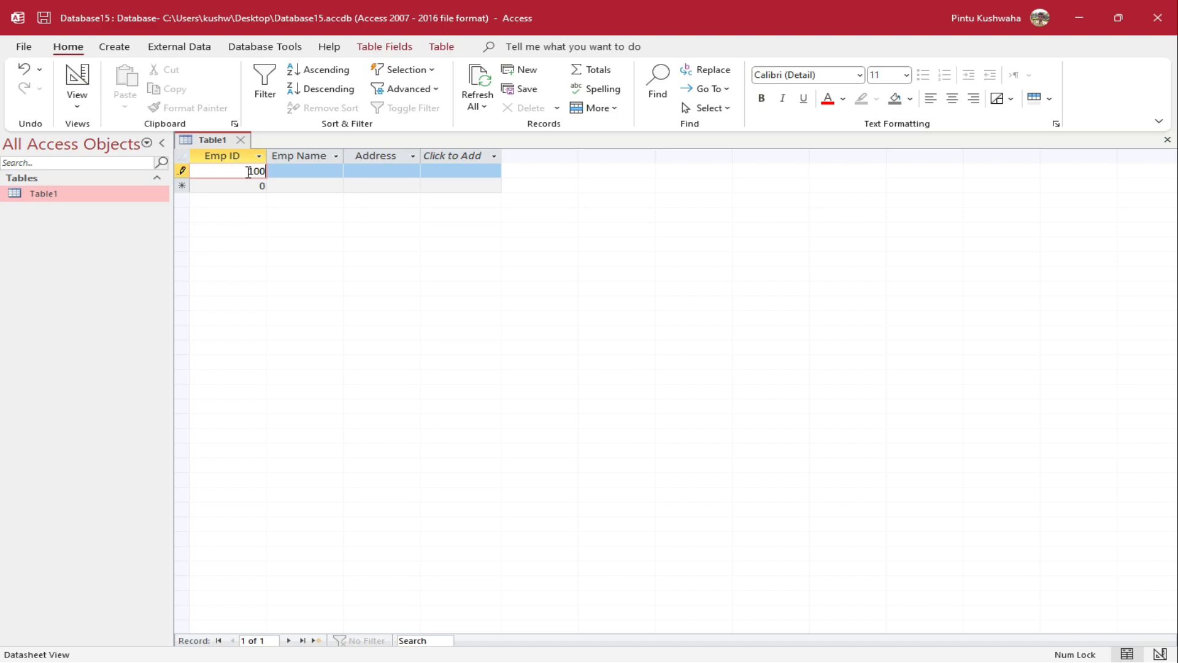
pyautogui.press('Tab')
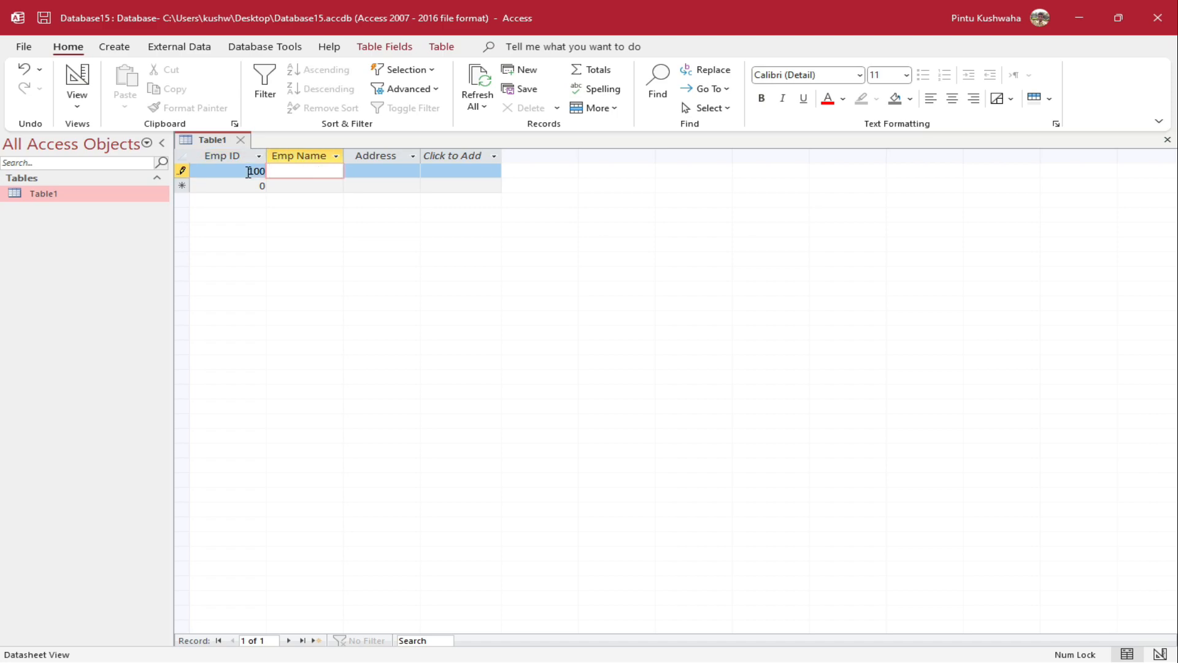
pyautogui.press('Tab')
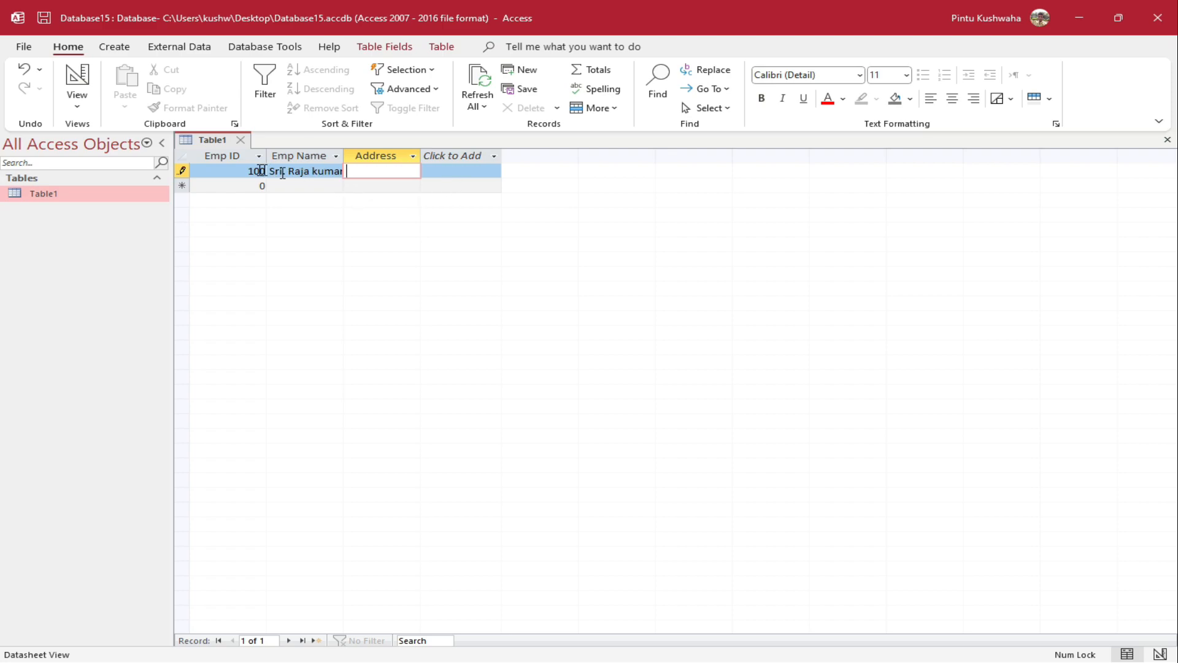
# Widen the Emp Name and Address columns and enter Jamshedpur as the first address
pyautogui.click(336, 156)
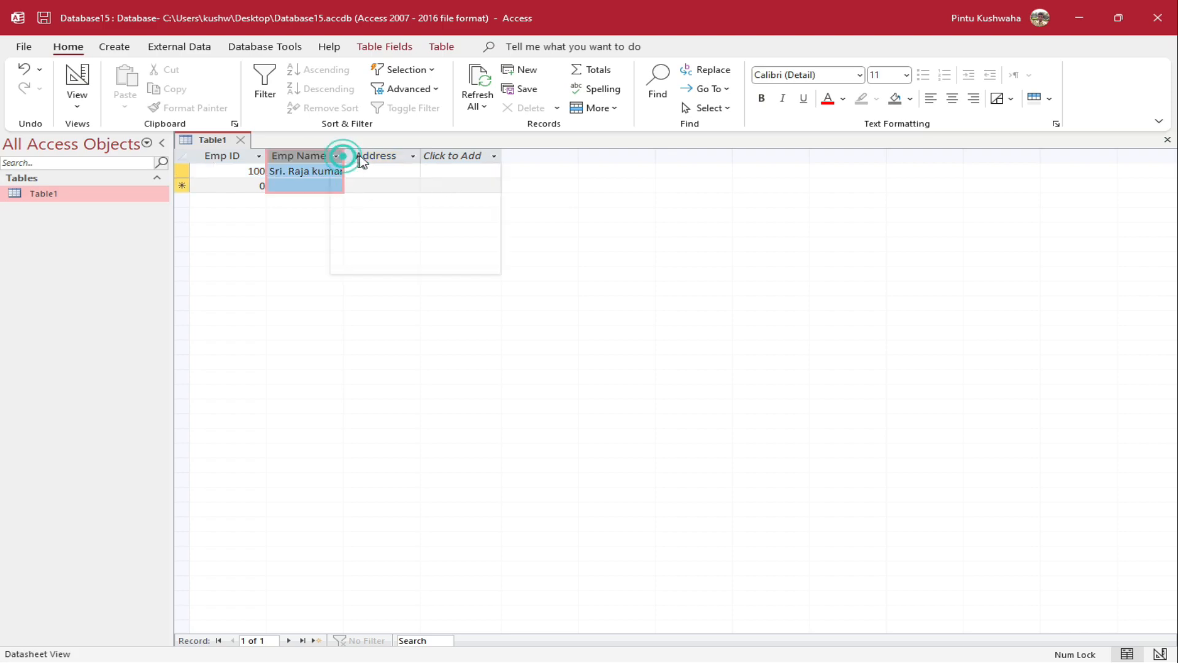
pyautogui.click(302, 183)
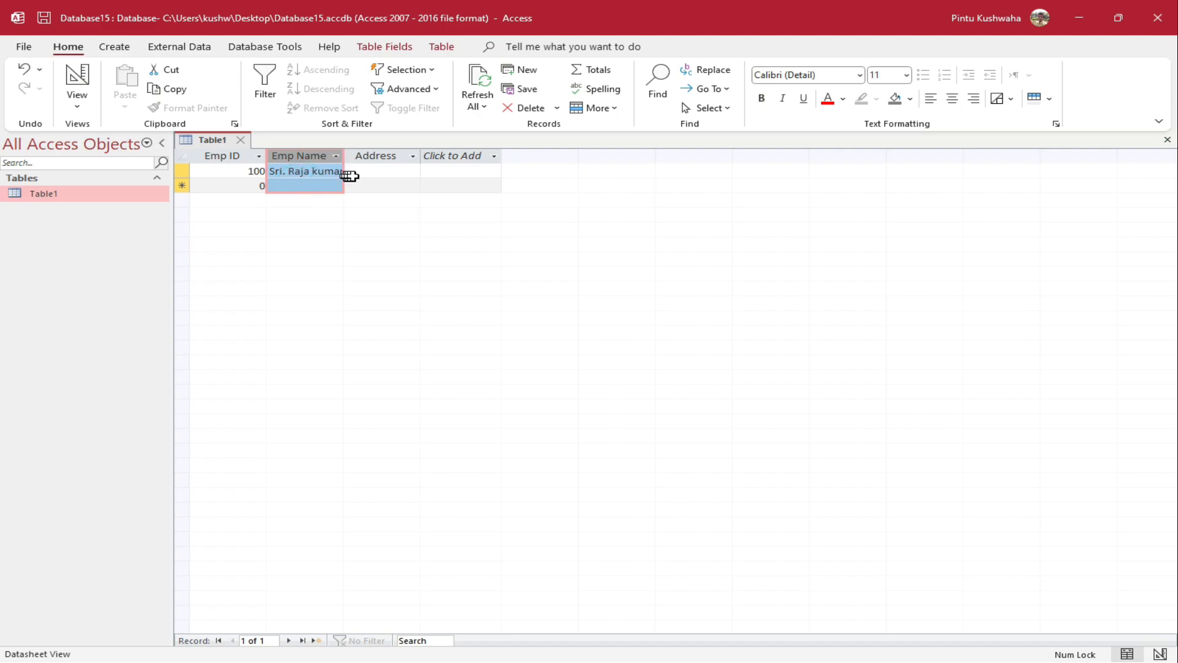
pyautogui.click(368, 174)
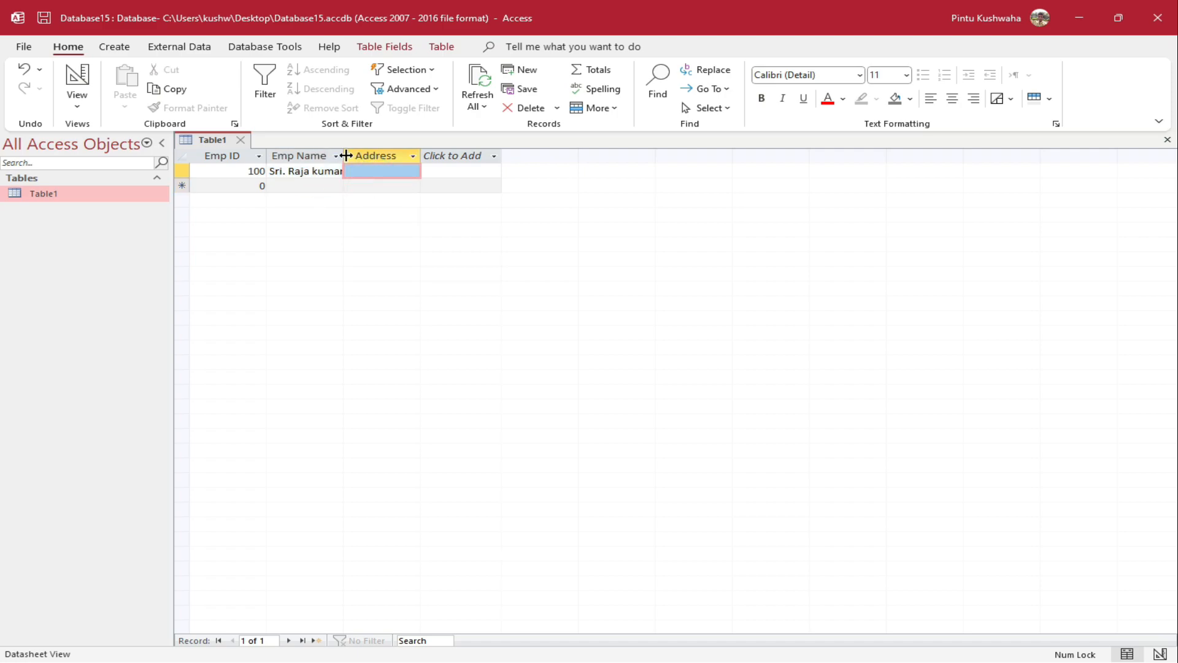
pyautogui.moveTo(345, 156); pyautogui.dragTo(424, 151)
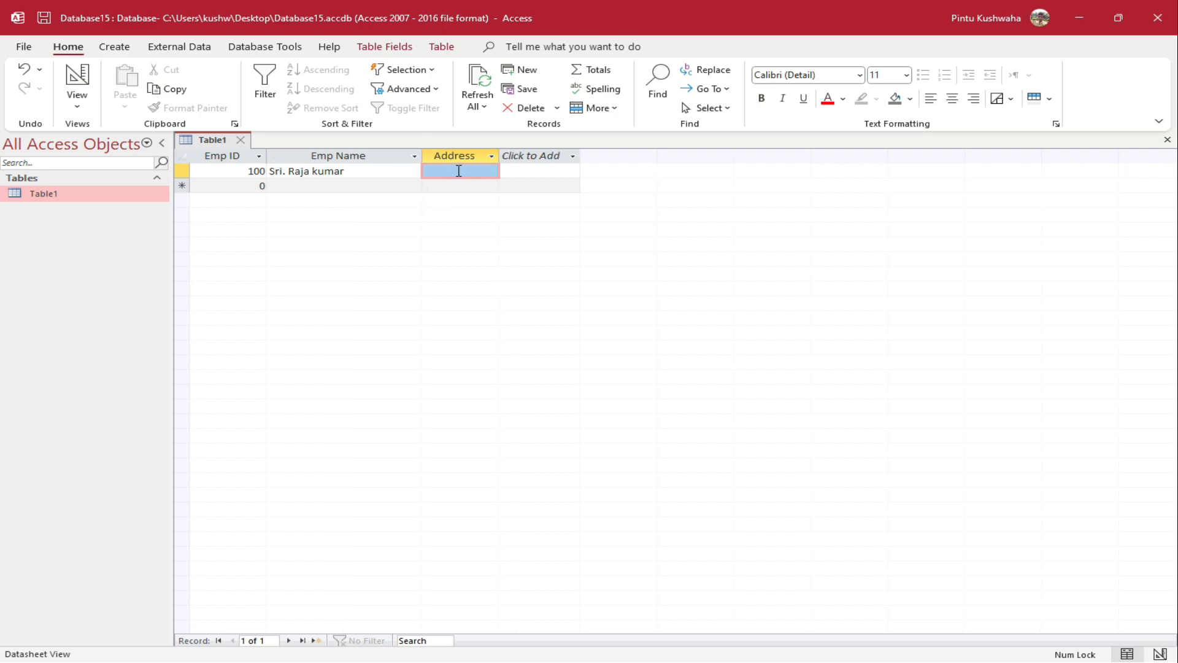
pyautogui.moveTo(499, 156); pyautogui.dragTo(726, 155)
pyautogui.click(523, 173)
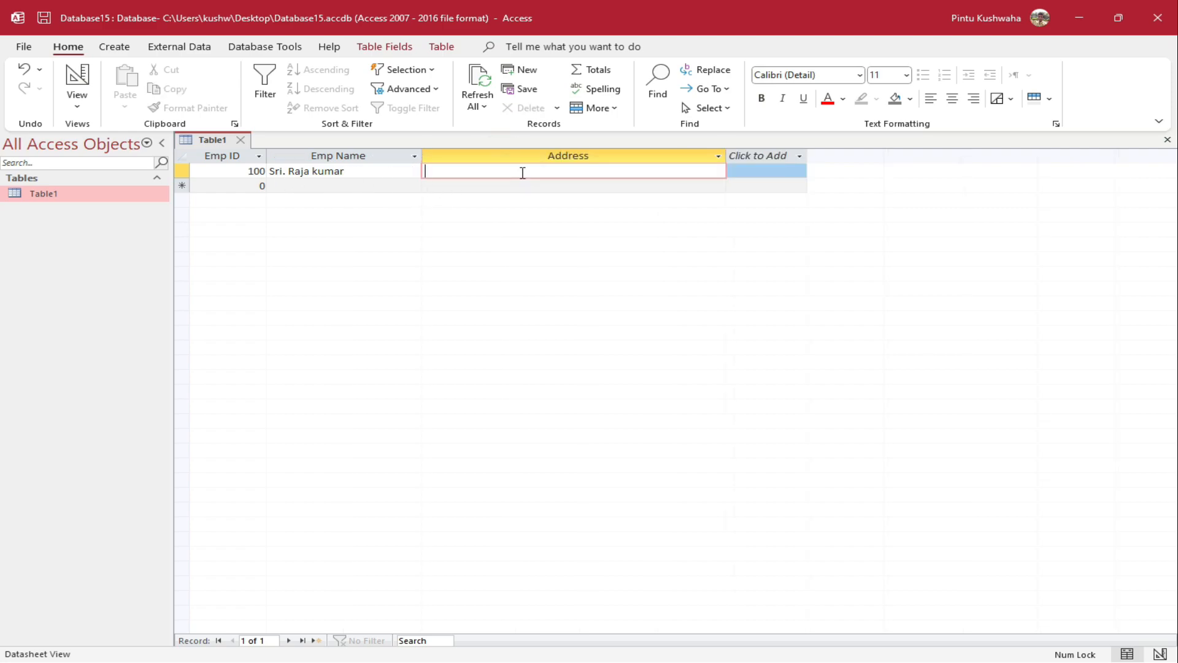
pyautogui.write('Jah')
pyautogui.write('amshedpur')
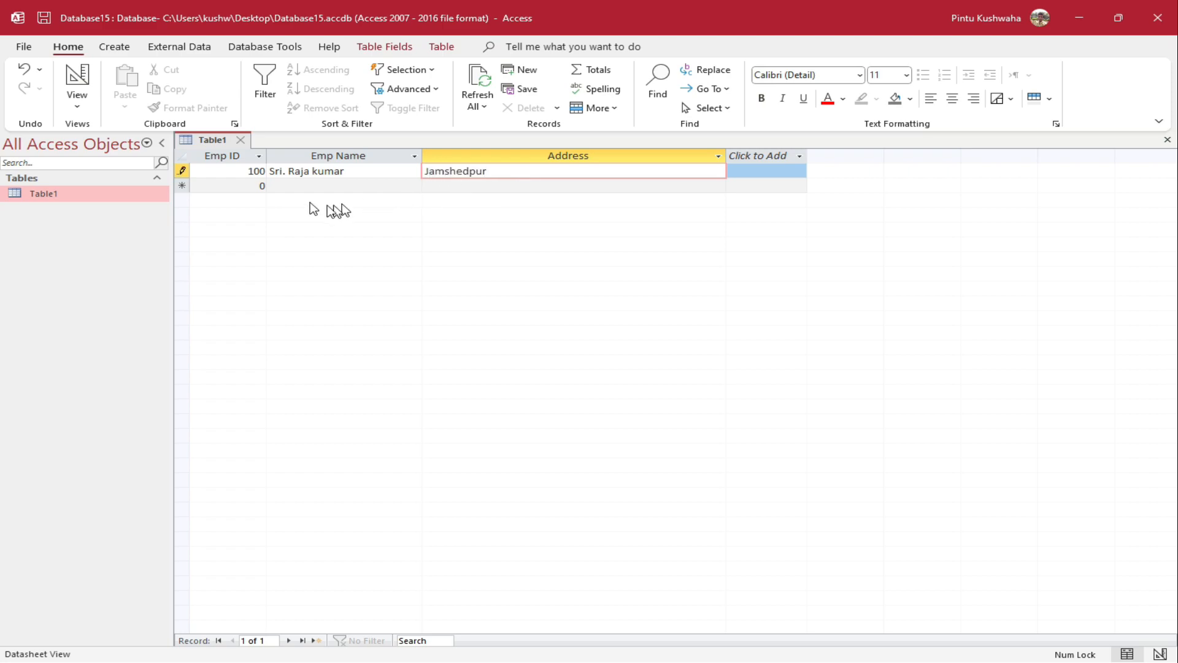
# Add a second record with Emp ID 1010 and aaa as name and address
pyautogui.click(252, 186)
pyautogui.write('1010')
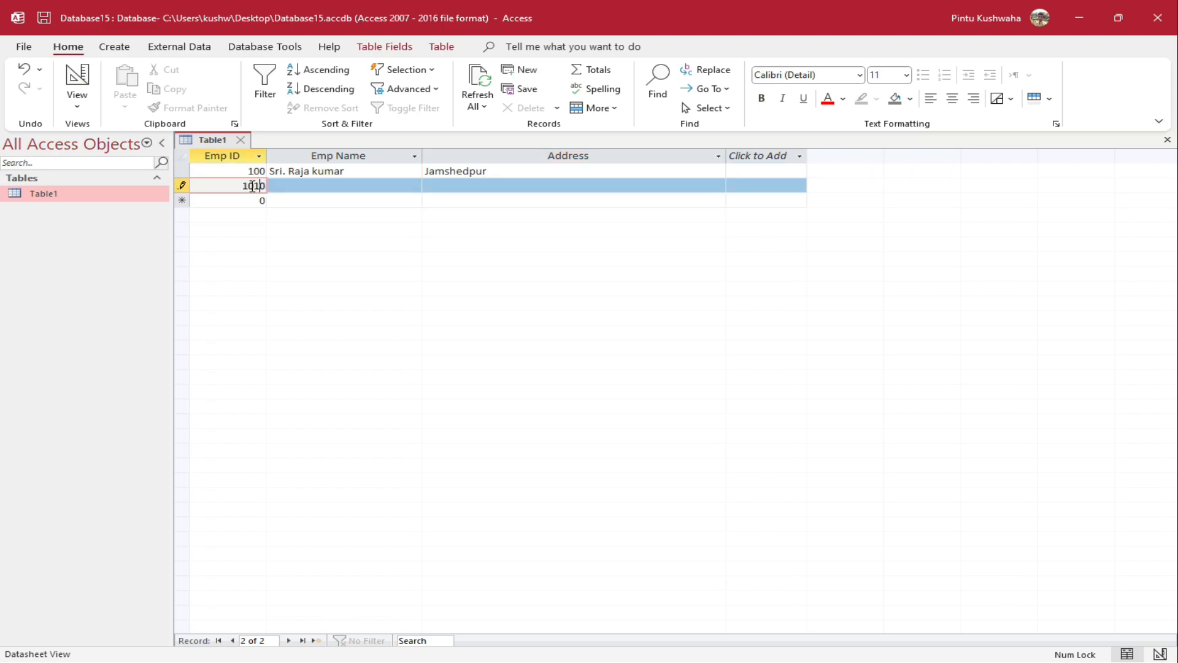
pyautogui.press('Tab')
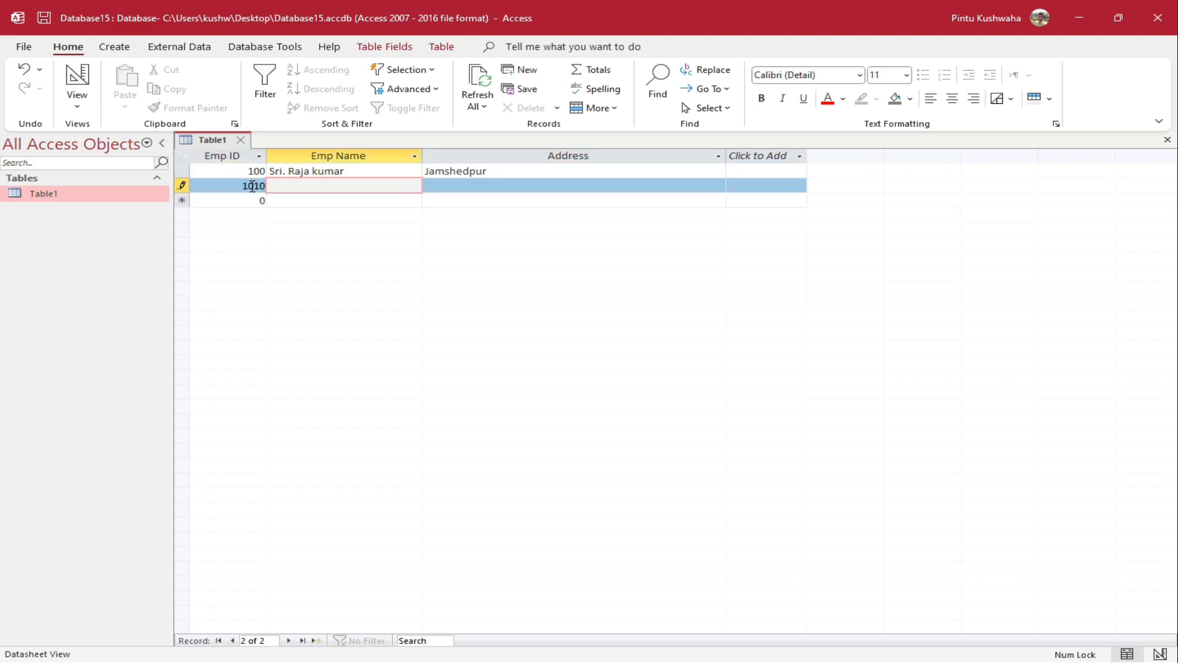
pyautogui.write('aaa')
pyautogui.press('Tab')
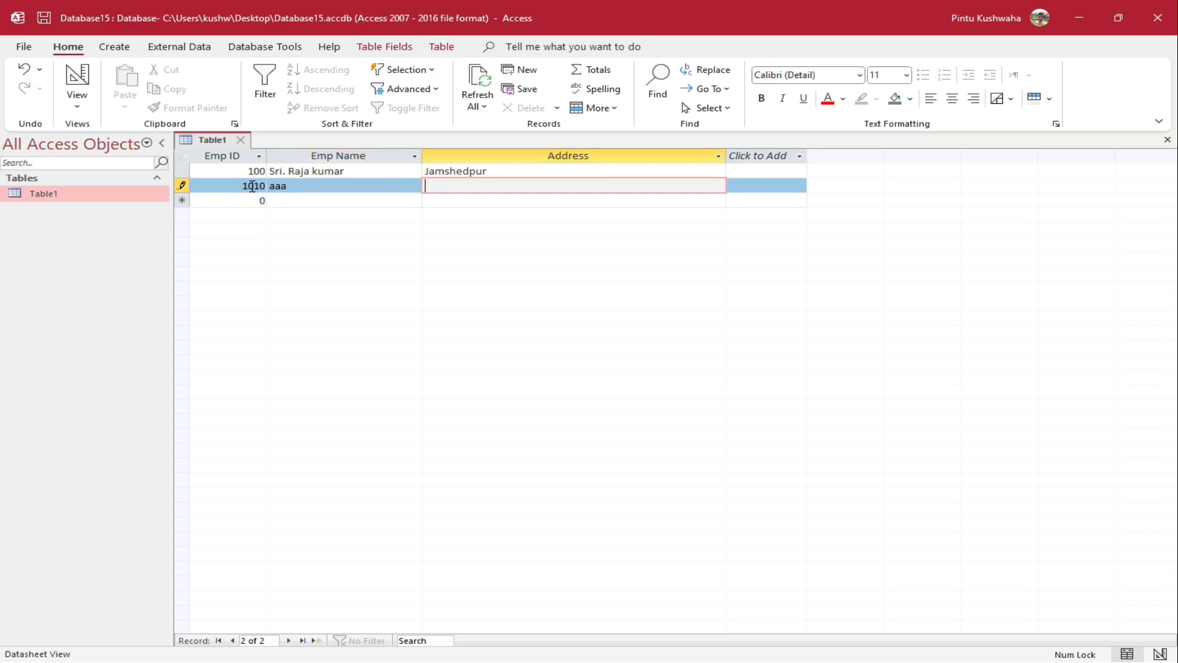
pyautogui.write('aaa')
pyautogui.press('Tab')
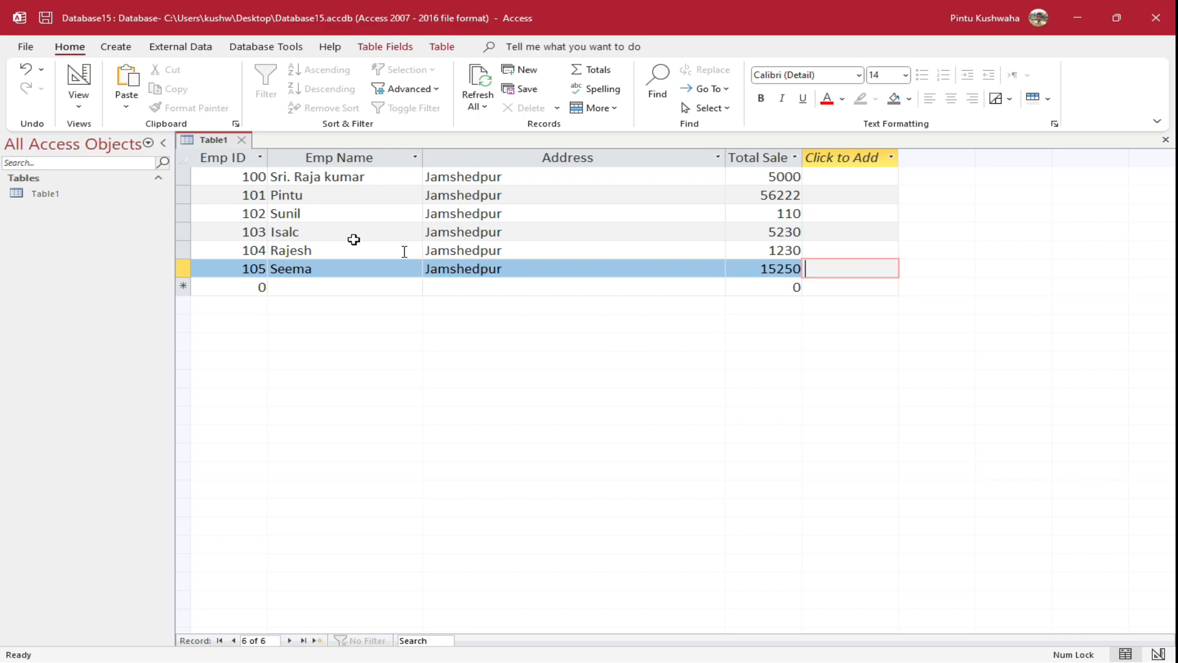
# Bring up the Create ribbon's object-creation commands with Table1 still open
pyautogui.click(115, 48)
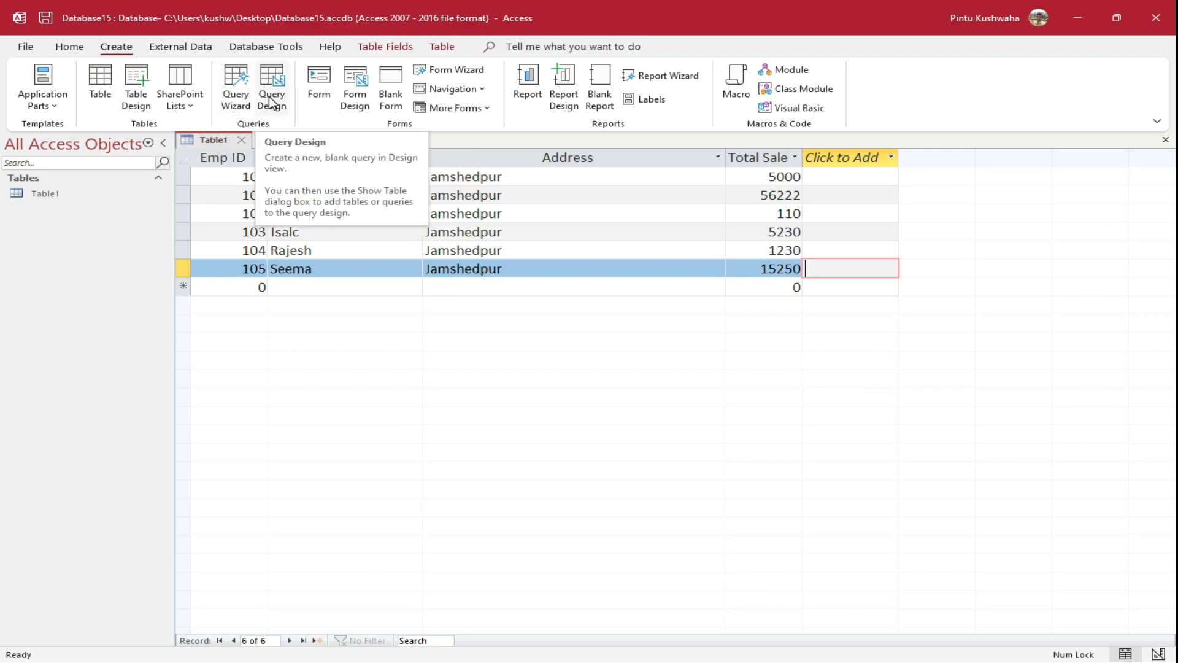
# Build 'Table1 Query' with the Simple Query Wizard, listing only Emp ID from Table1
pyautogui.click(236, 94)
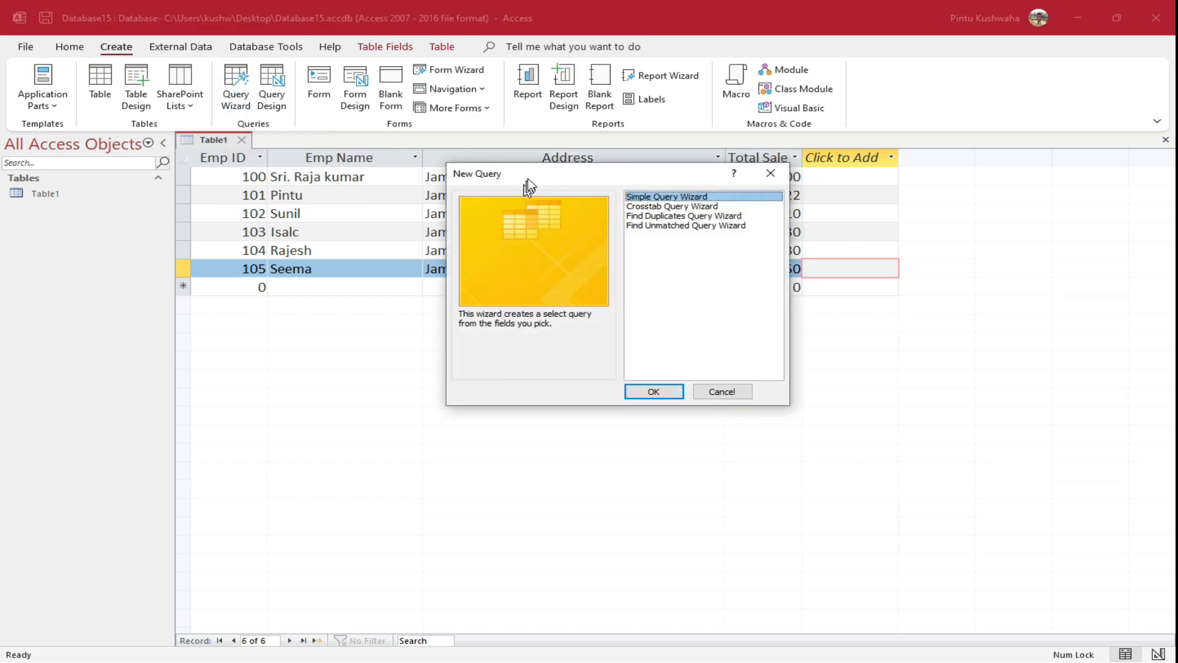
pyautogui.click(622, 178)
pyautogui.moveTo(584, 188); pyautogui.dragTo(542, 197)
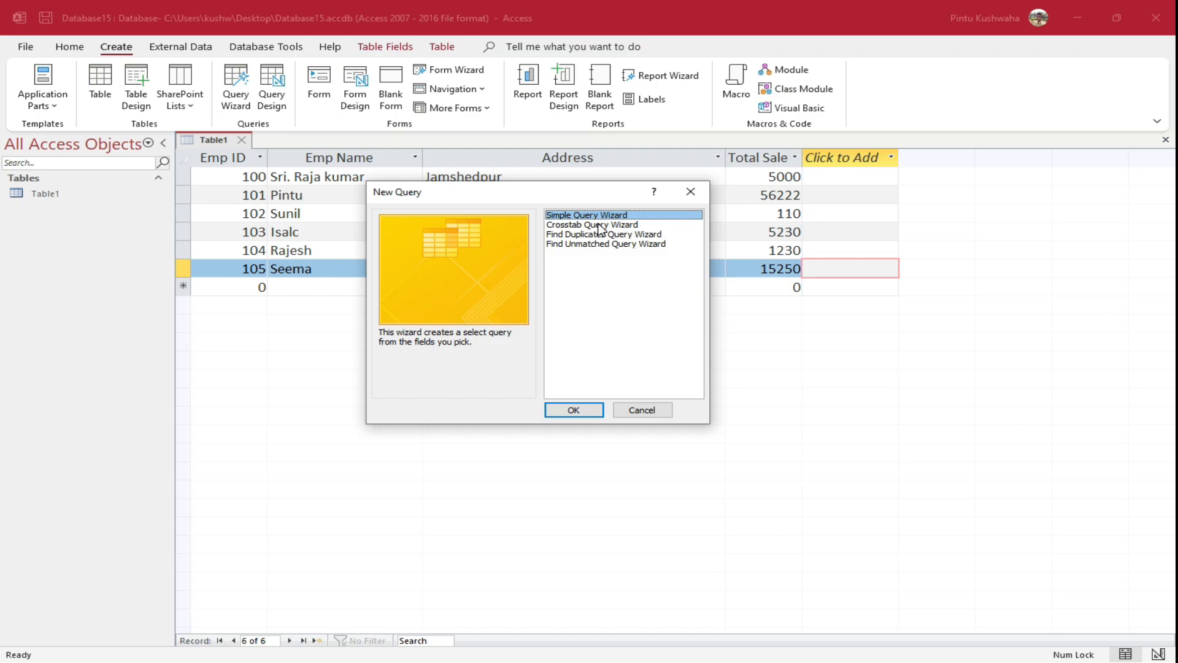
pyautogui.click(569, 412)
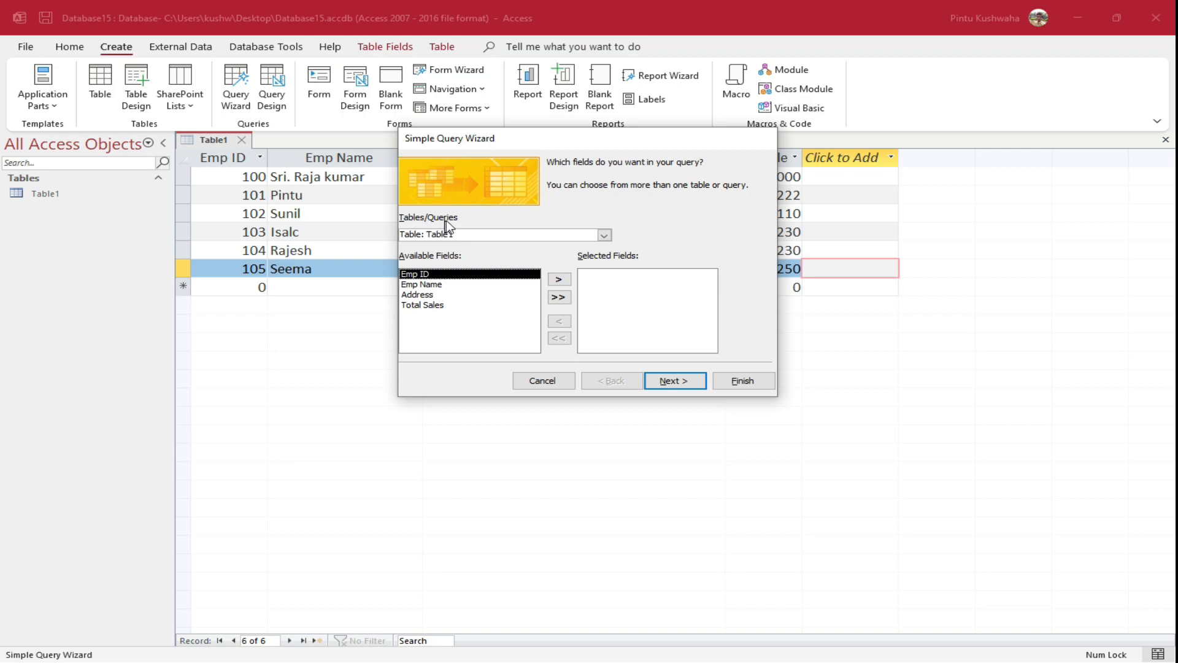
pyautogui.click(606, 237)
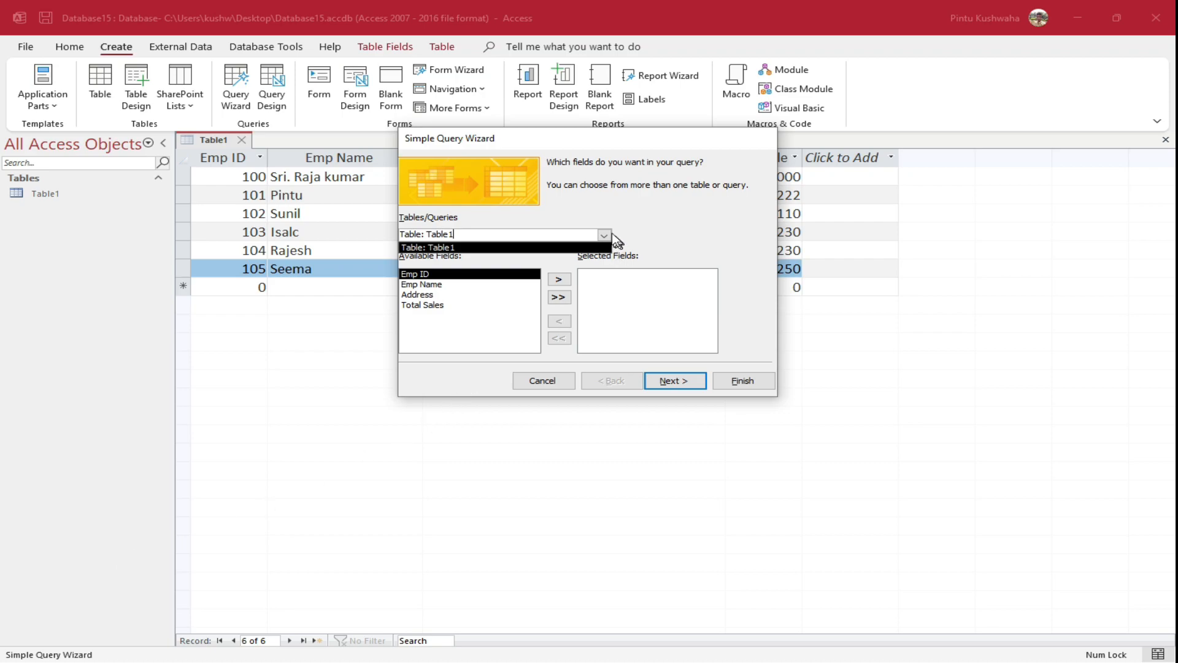
pyautogui.click(540, 246)
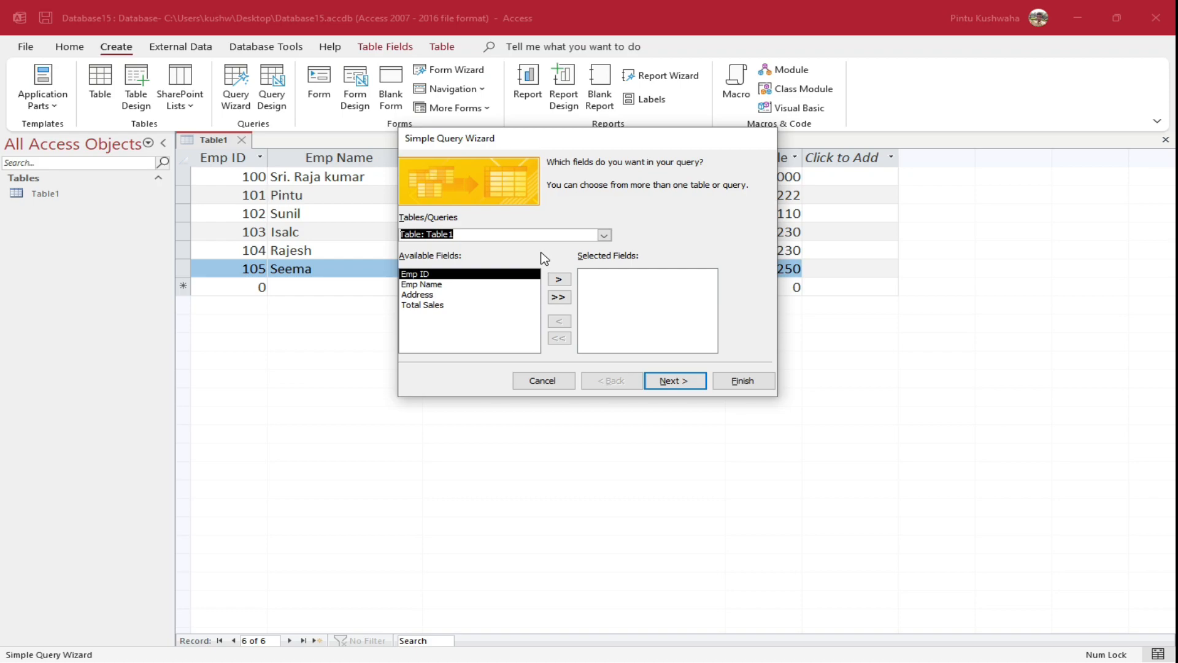
pyautogui.click(559, 280)
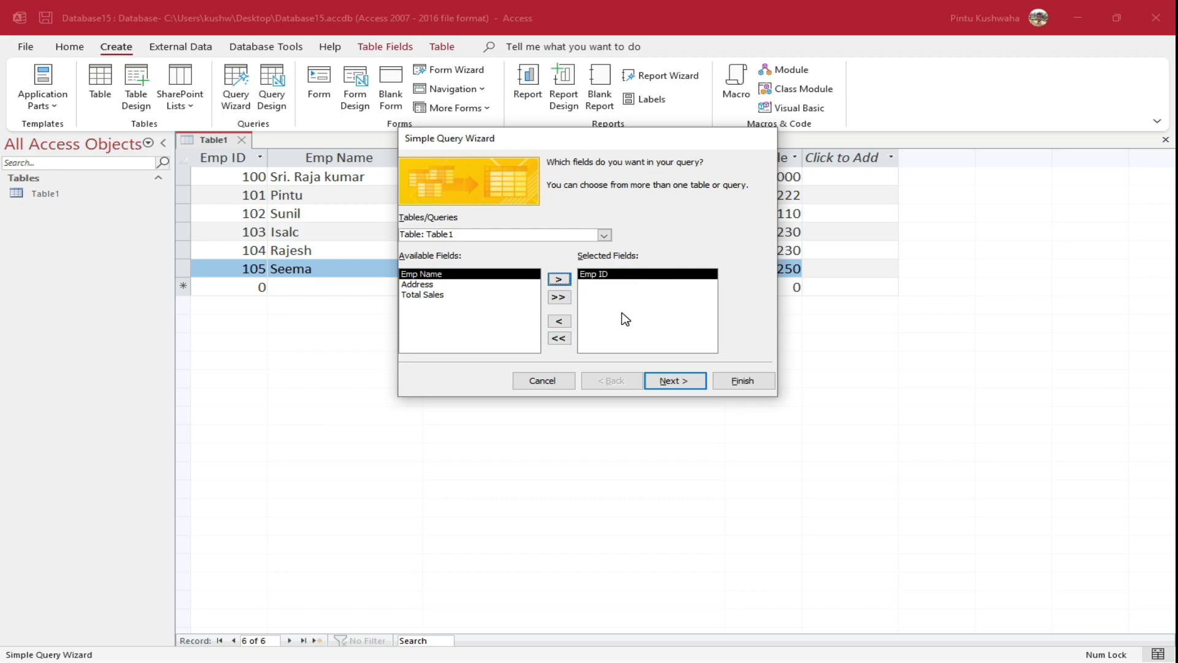
pyautogui.click(677, 380)
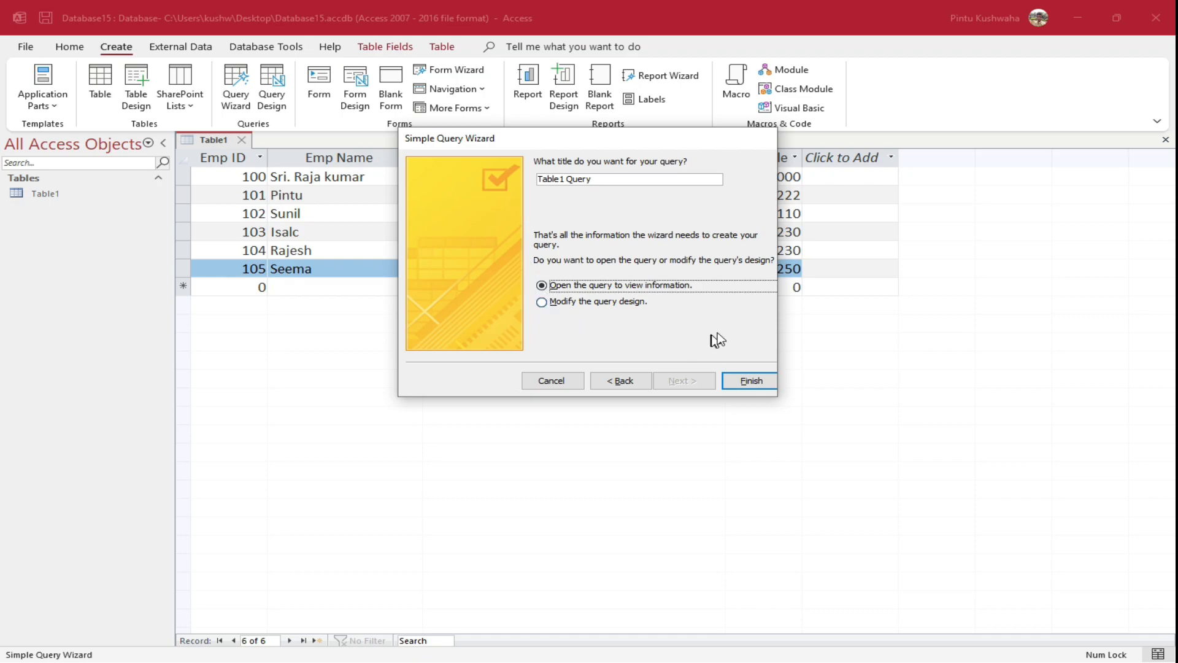
pyautogui.click(760, 382)
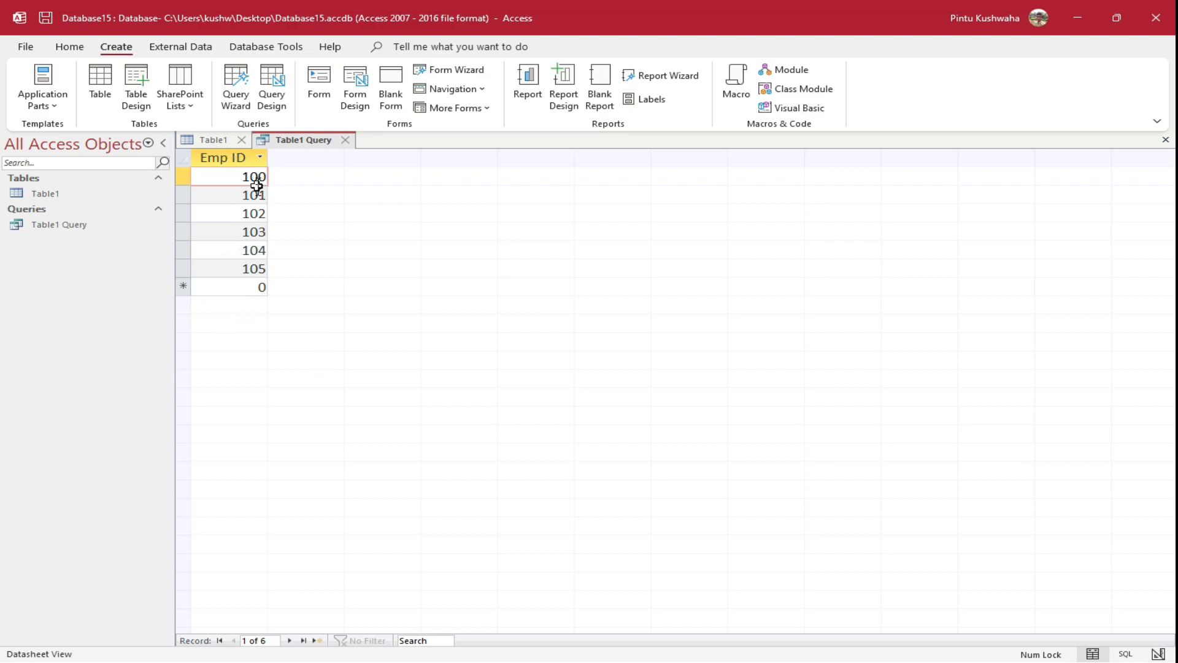
# Return to the Table1 datasheet with its six employee records
pyautogui.press('F2')
pyautogui.click(209, 140)
pyautogui.click(244, 270)
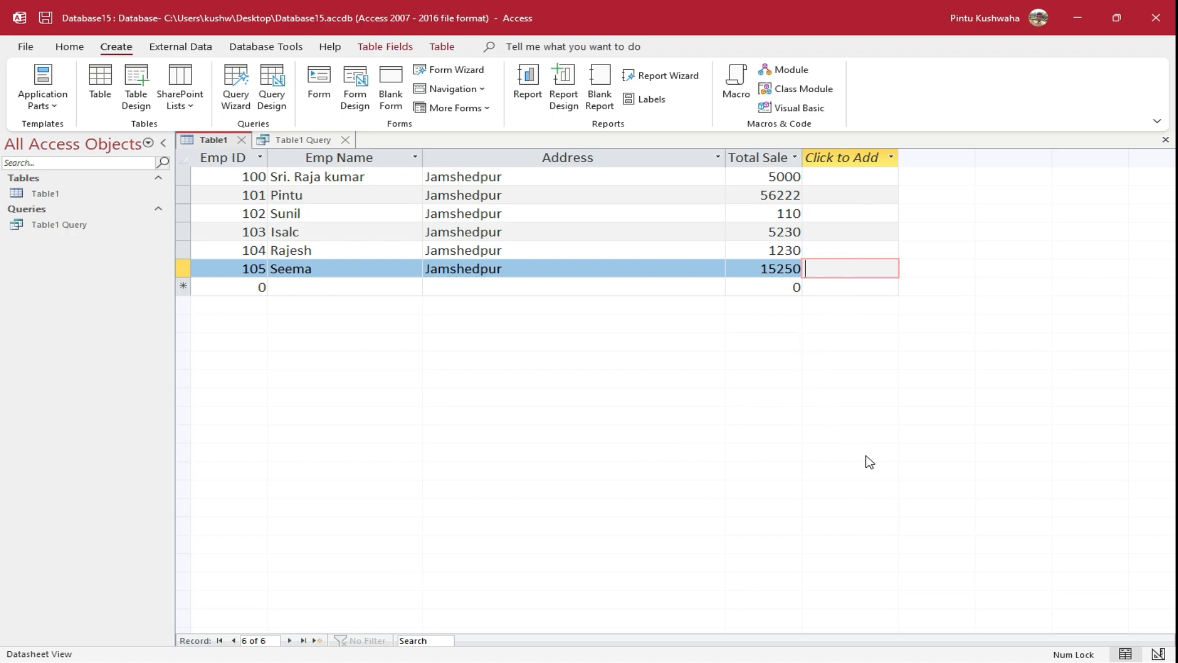
# Create 'Table1 Query1' with the Simple Query Wizard, using Table1's Emp ID and Total Sales
pyautogui.click(249, 104)
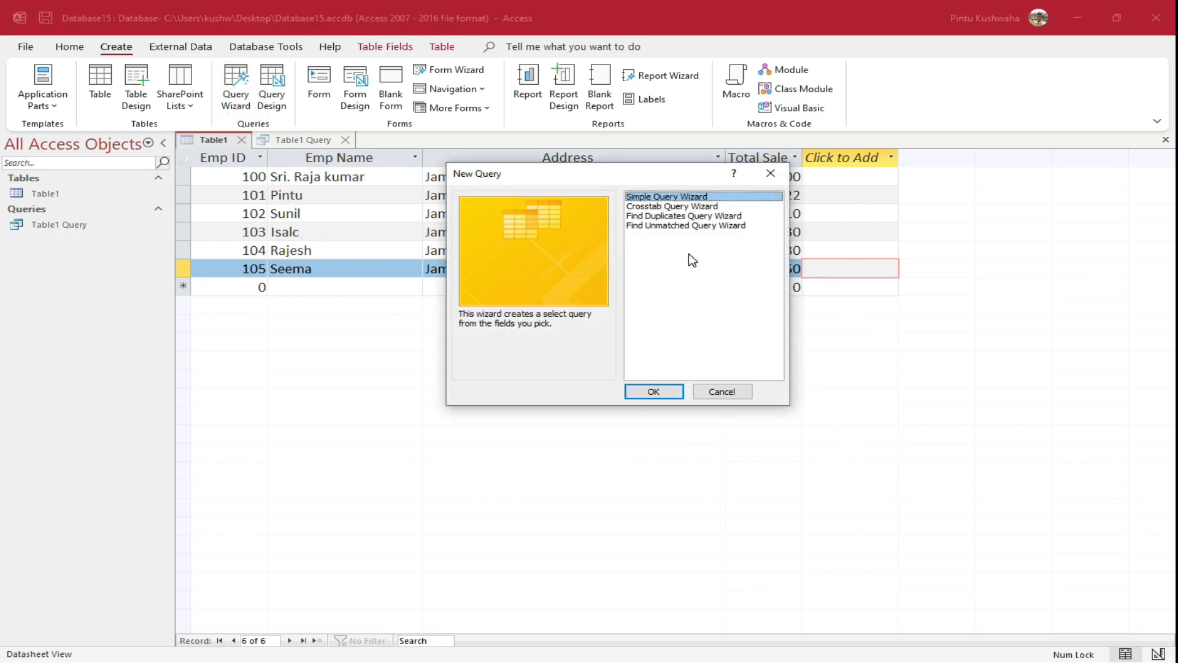
pyautogui.click(654, 391)
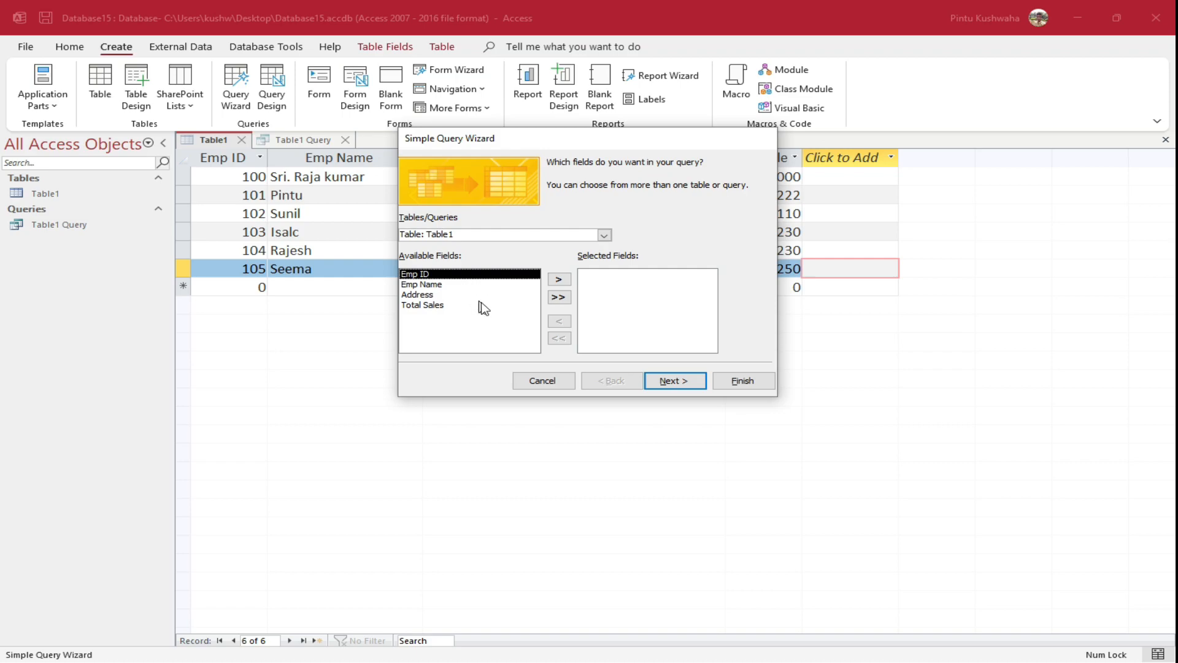
pyautogui.click(550, 280)
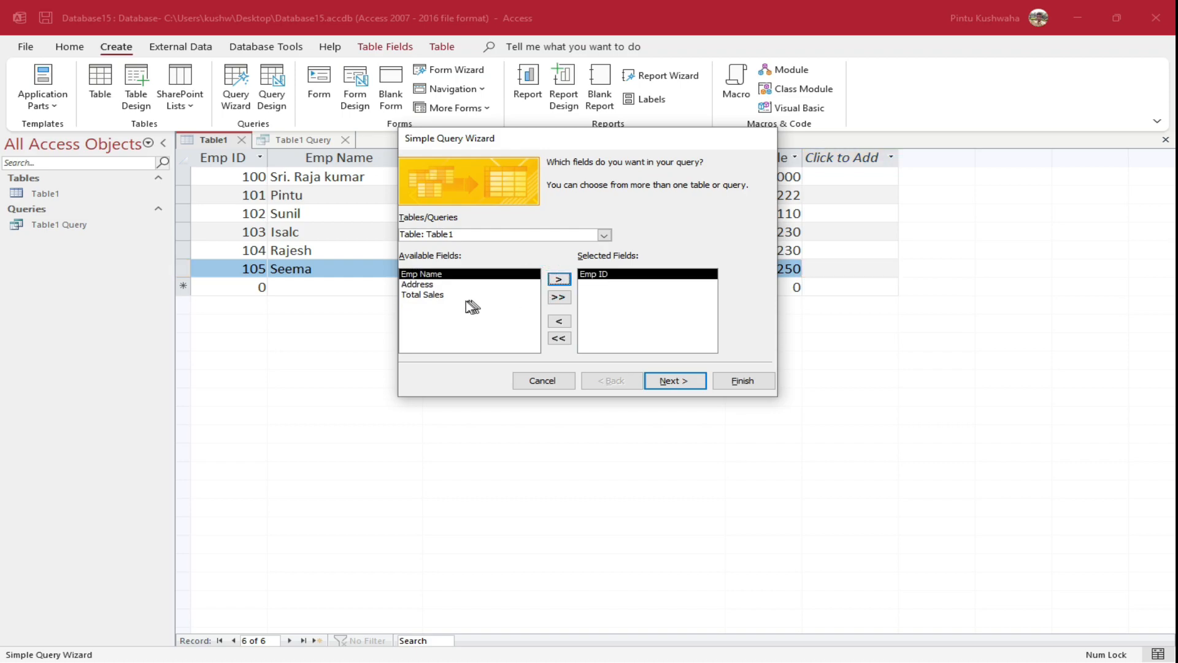
pyautogui.click(436, 296)
pyautogui.click(557, 281)
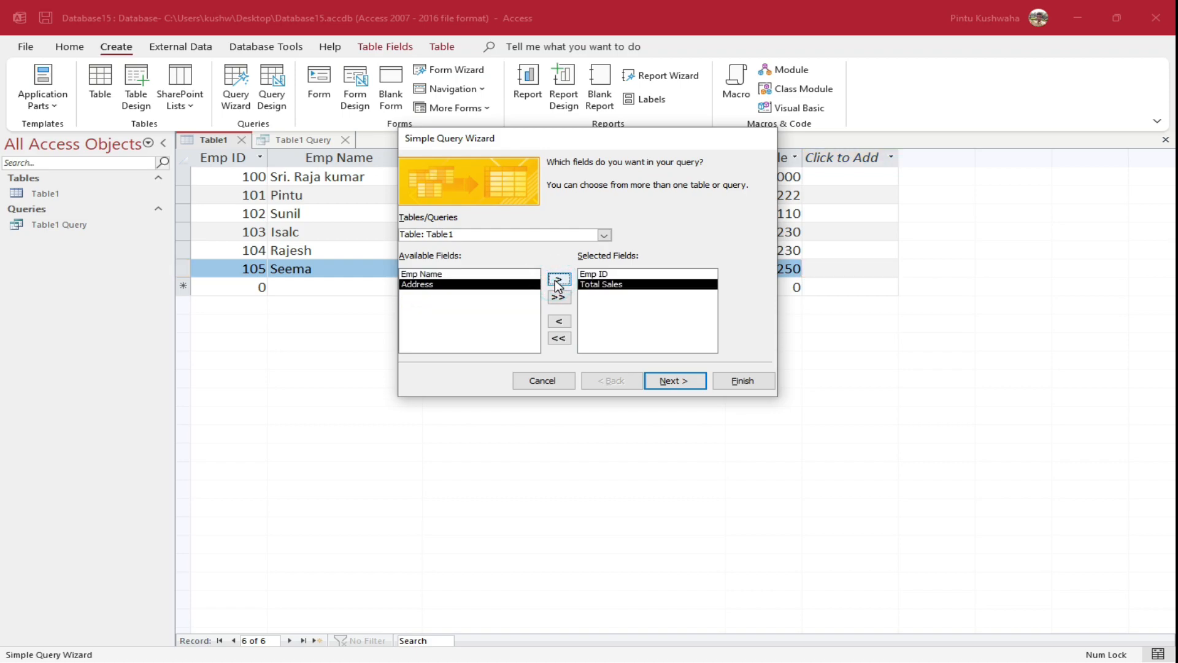
pyautogui.click(690, 381)
pyautogui.click(745, 384)
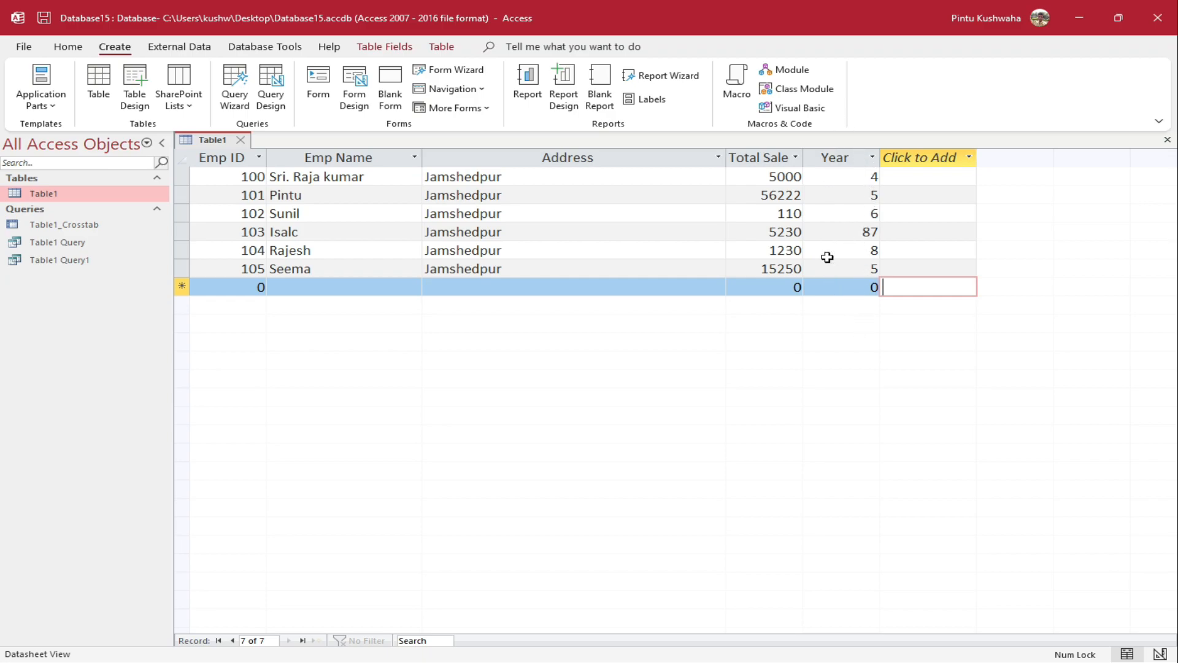
# Start the Crosstab Query Wizard with Table1 as the source
pyautogui.click(235, 101)
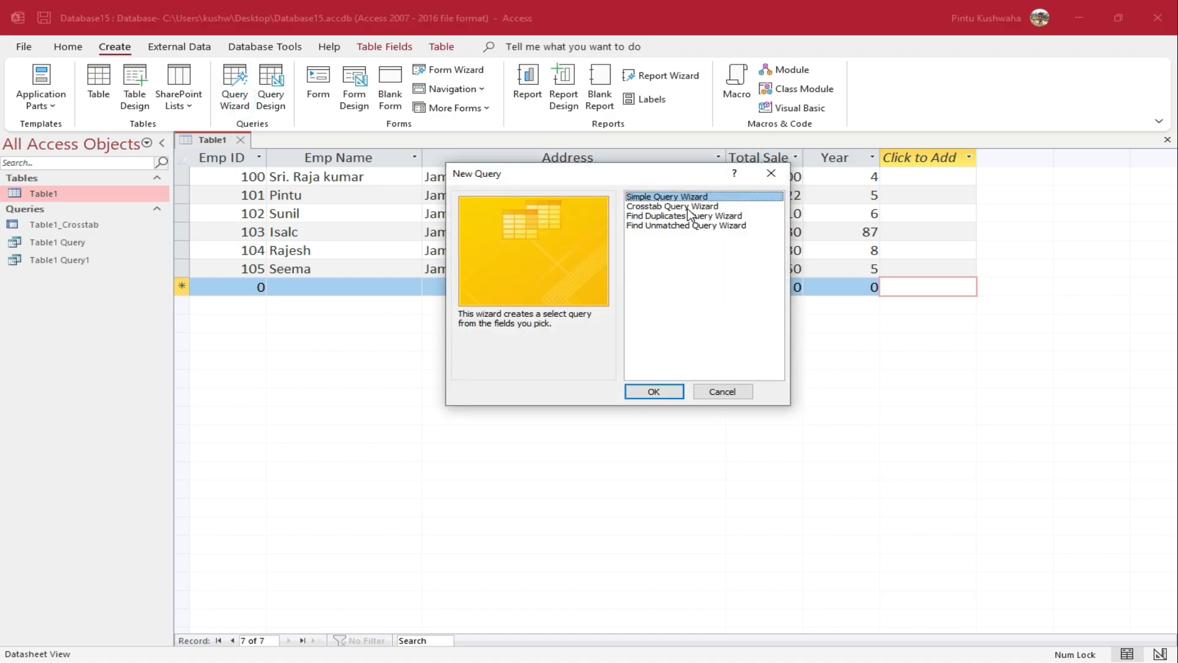
pyautogui.click(688, 207)
pyautogui.click(655, 391)
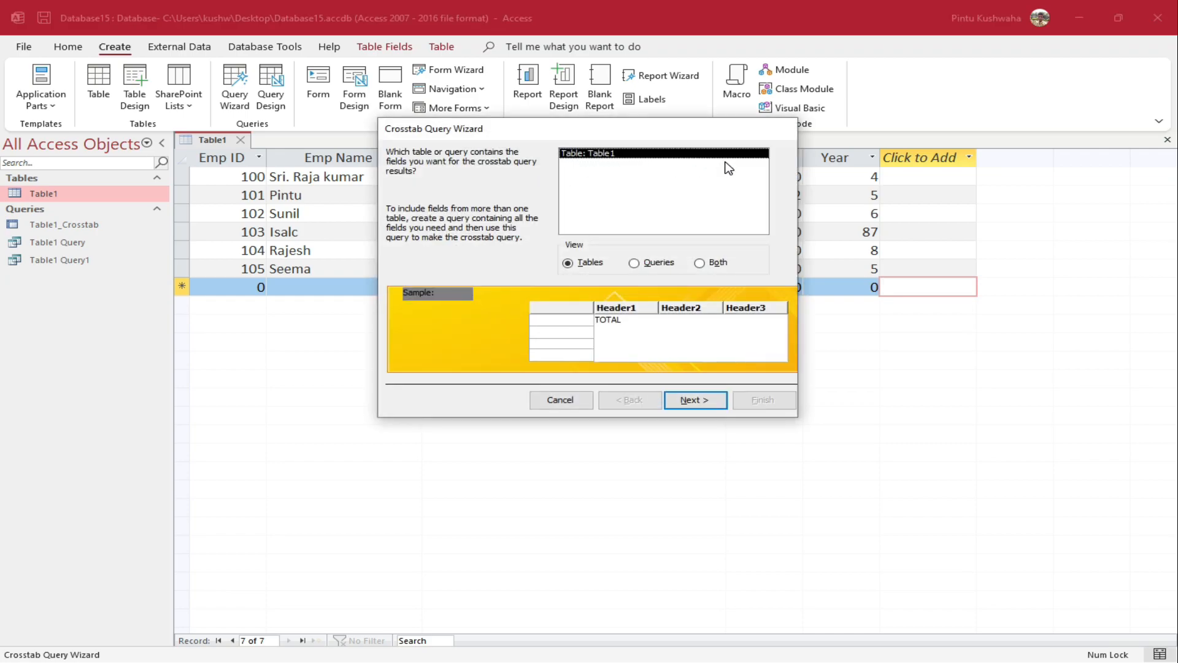
pyautogui.click(697, 404)
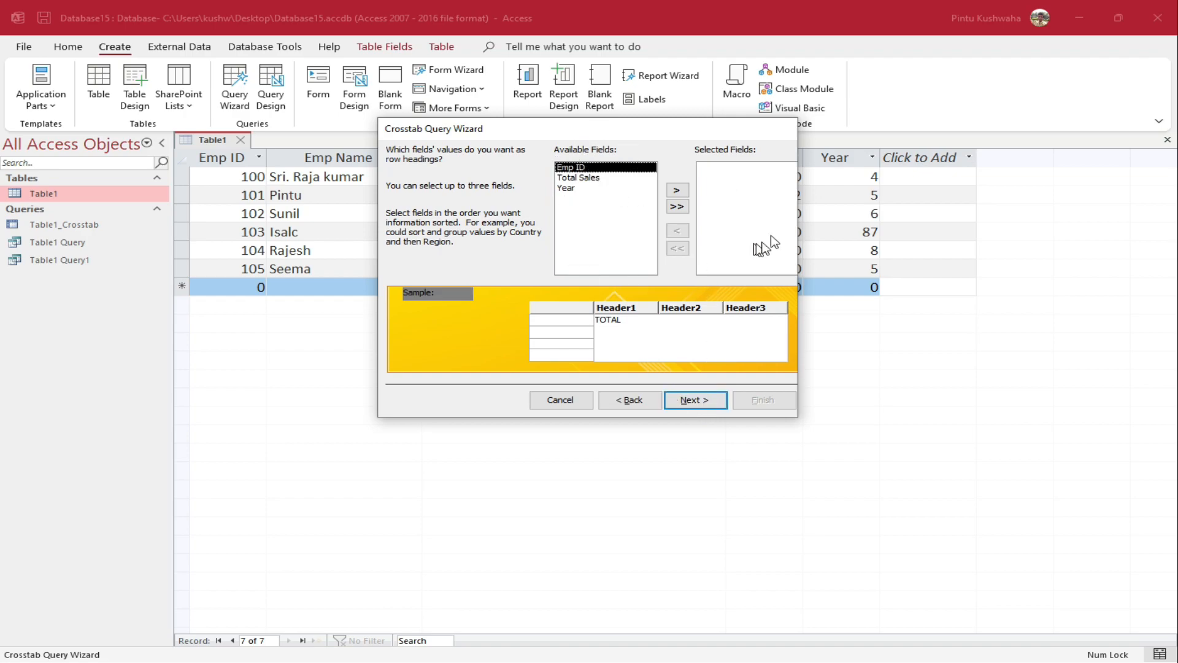
pyautogui.moveTo(707, 128); pyautogui.dragTo(680, 237)
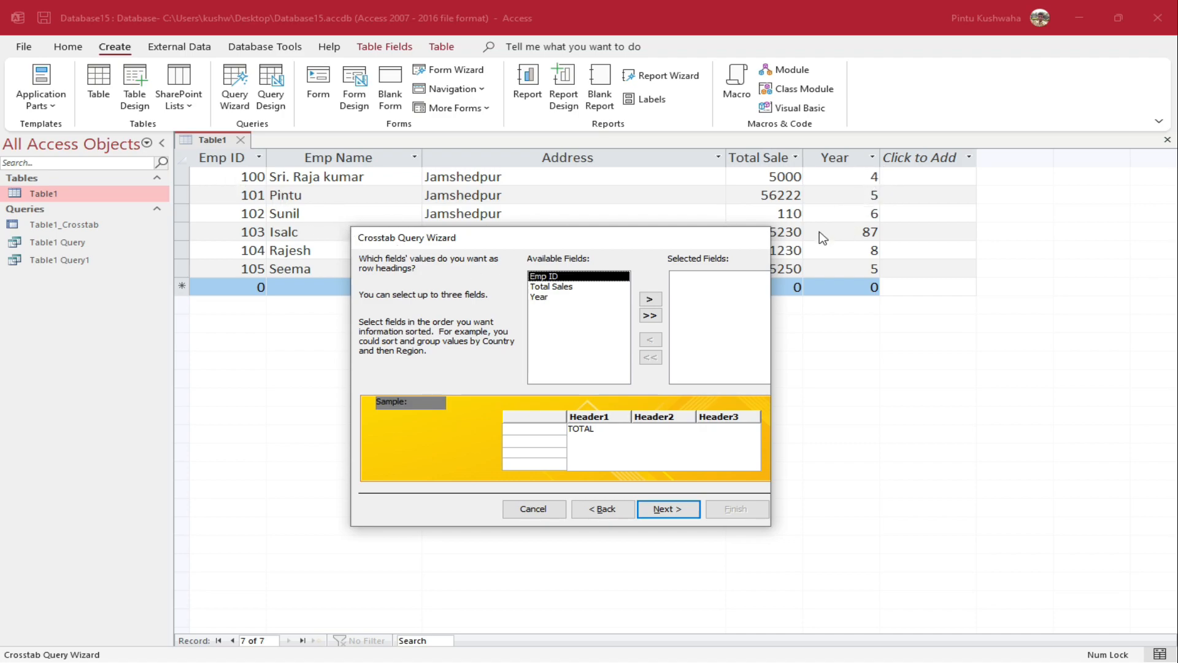
# Use Emp ID as row heading and Year as column heading, keep the name Table1_Crosstab1, and widen the total column
pyautogui.click(649, 299)
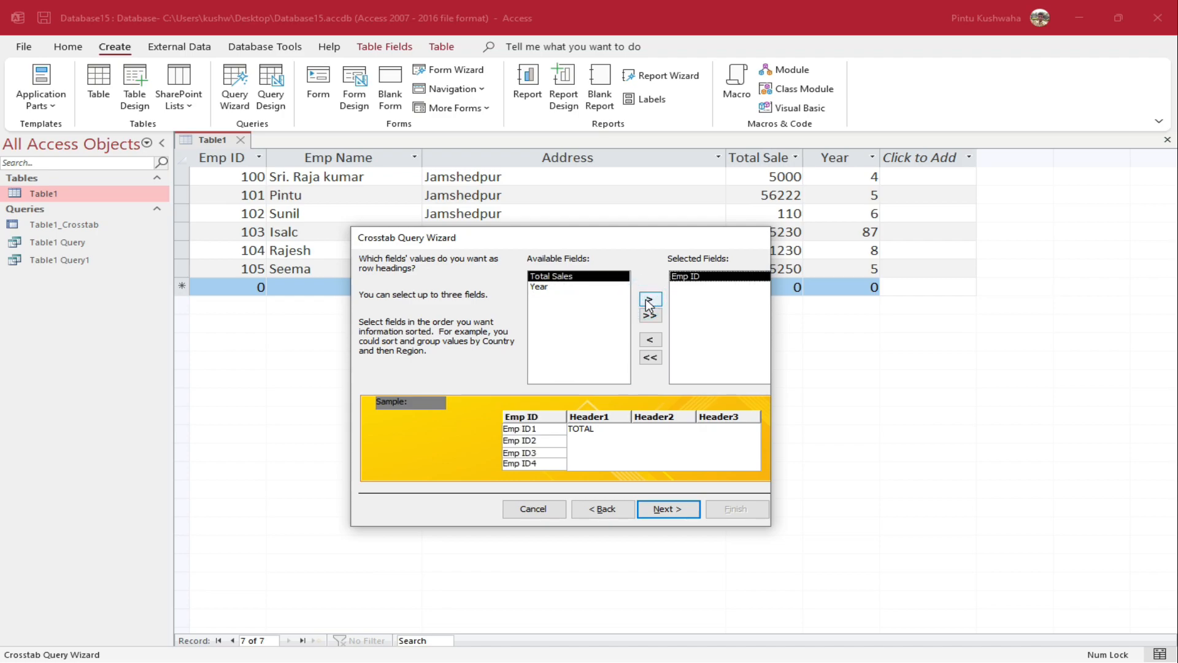
pyautogui.click(664, 509)
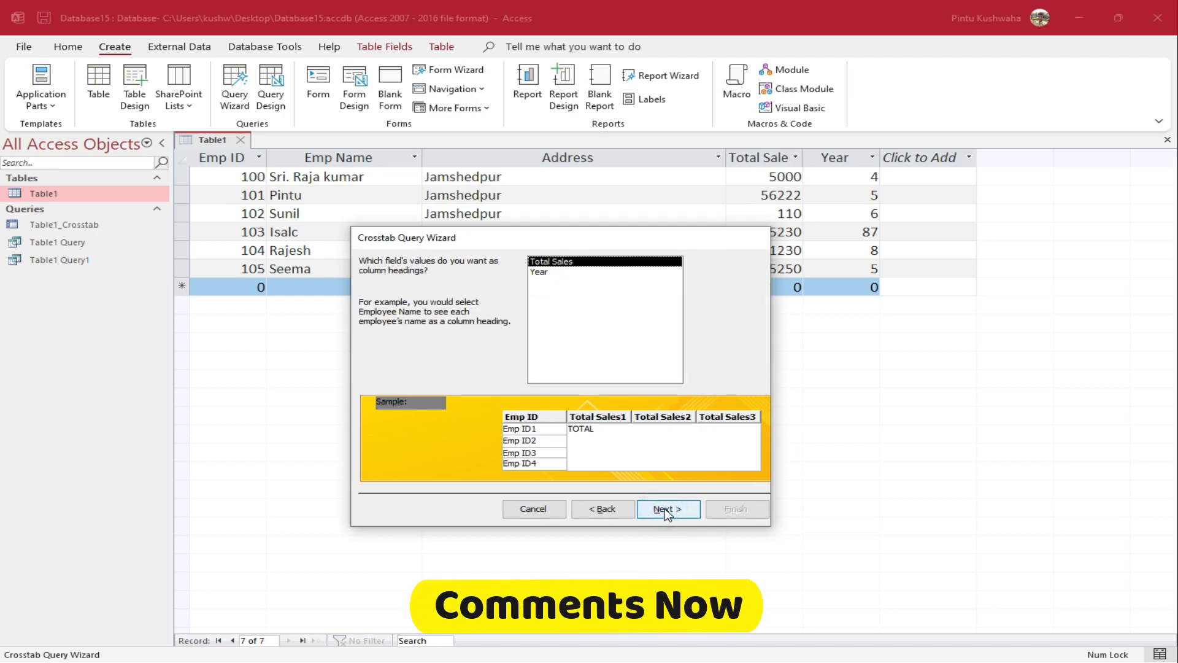
pyautogui.click(546, 273)
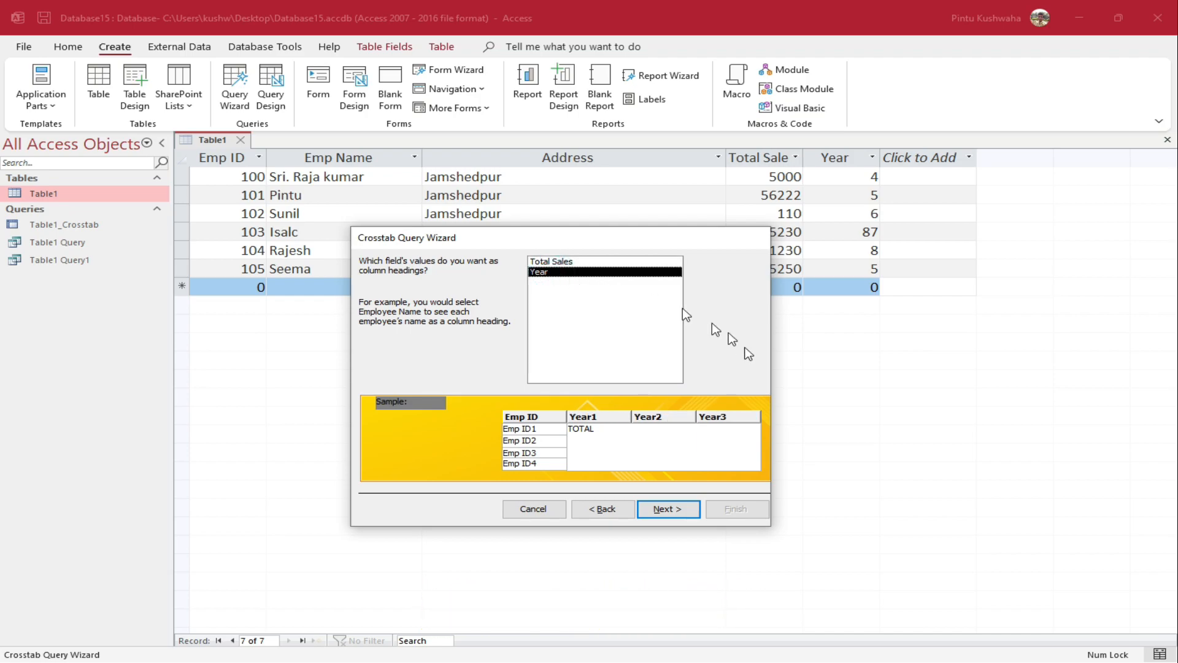
pyautogui.click(668, 509)
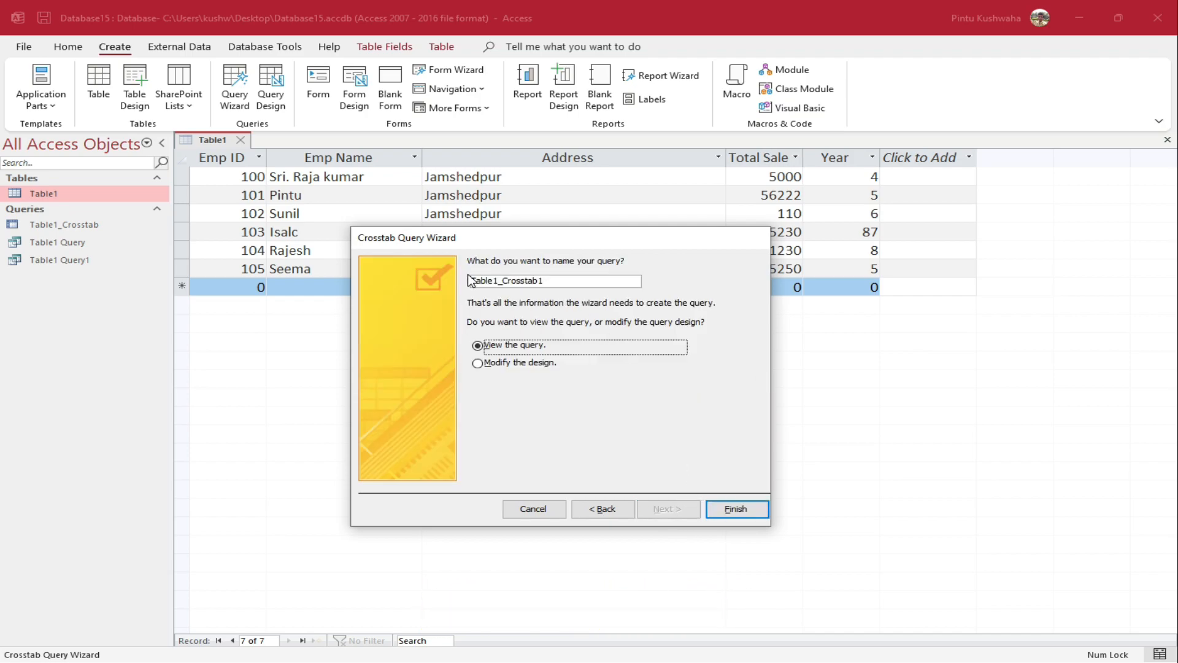
pyautogui.doubleClick(568, 281)
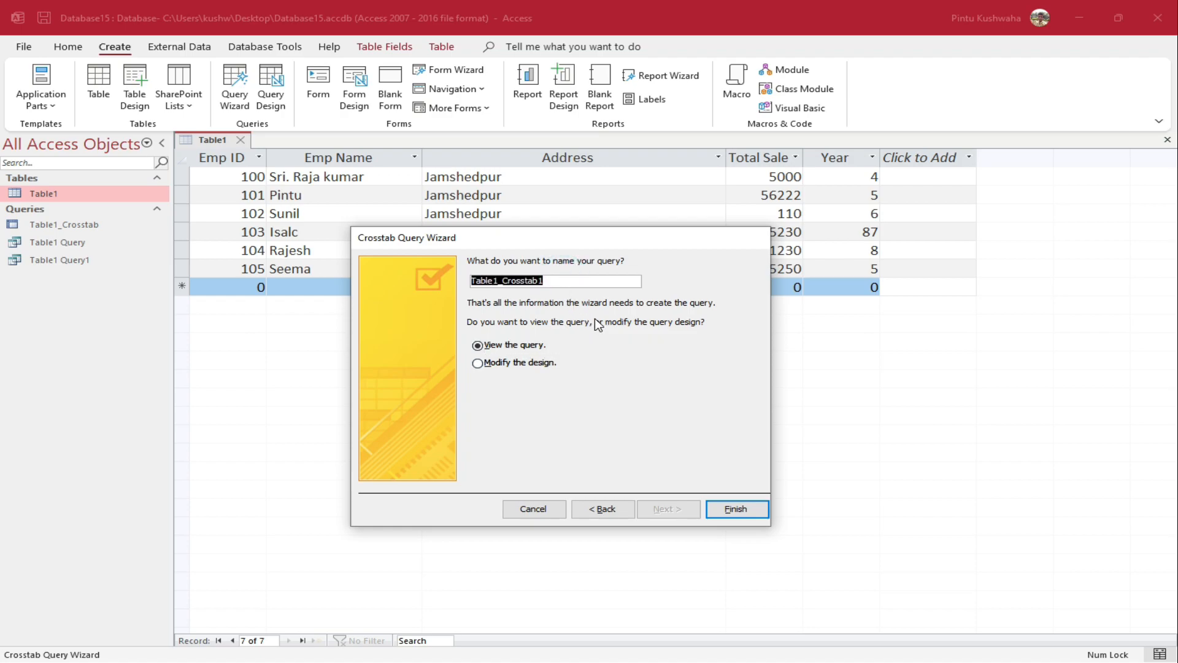
pyautogui.click(580, 281)
pyautogui.click(736, 509)
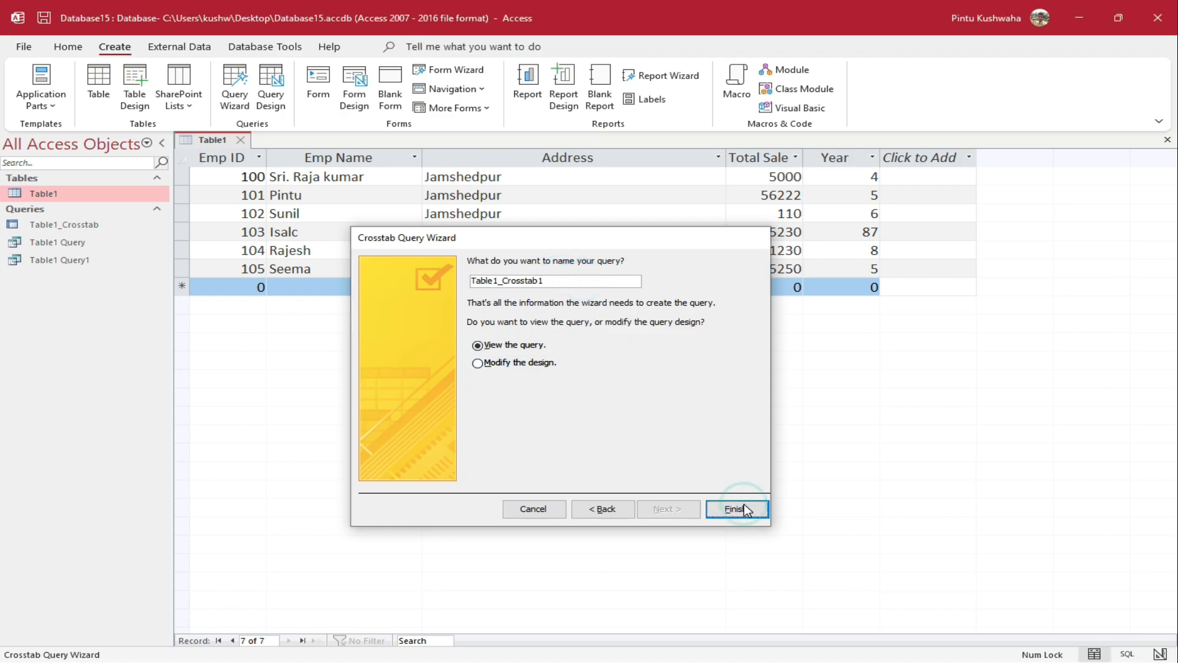
pyautogui.moveTo(345, 160); pyautogui.dragTo(375, 158)
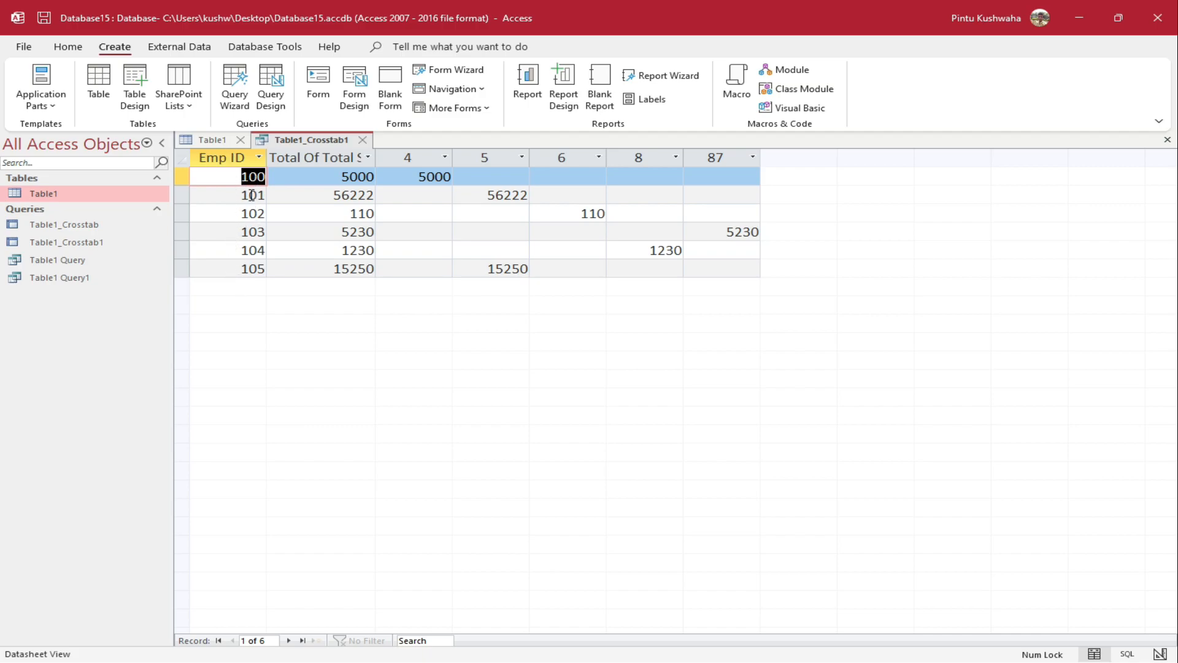
# Inspect the crosstab's Year 4, 5 and 6 values for employees 101, 102 and 103
pyautogui.click(424, 152)
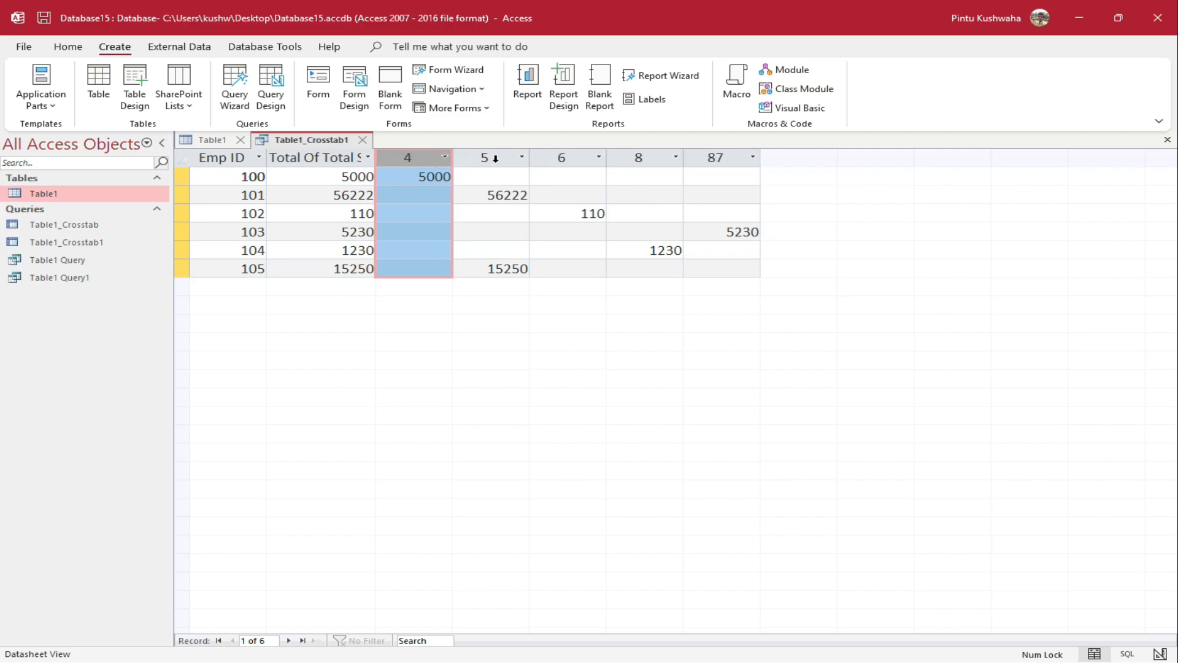
pyautogui.click(489, 236)
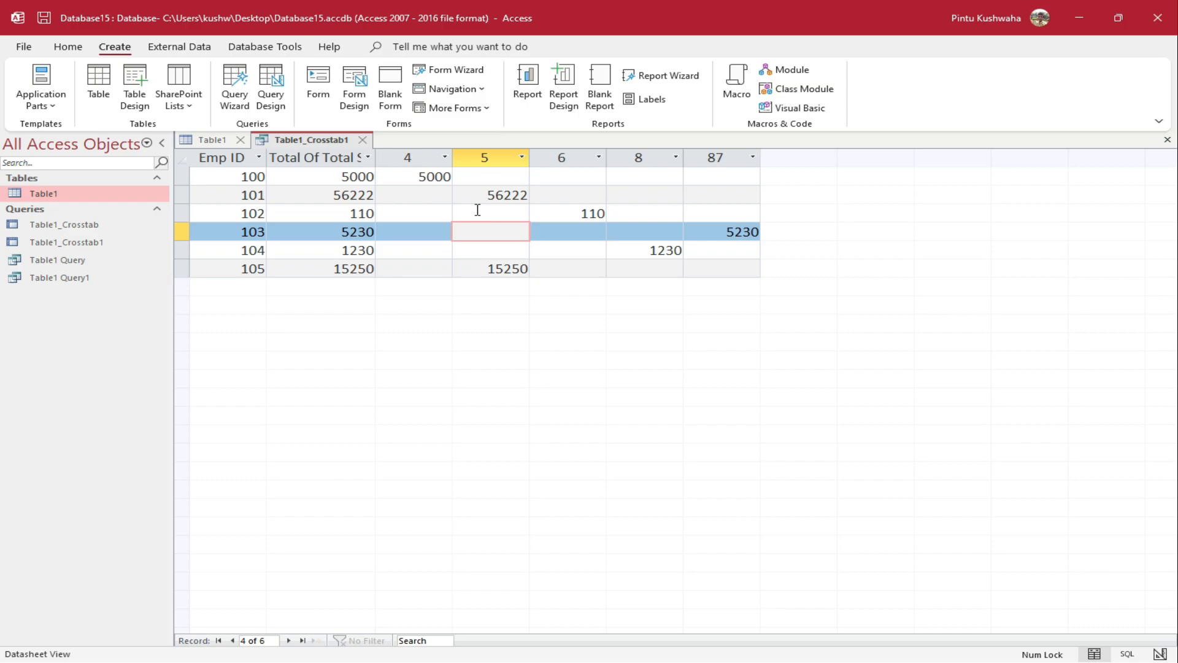
pyautogui.click(479, 212)
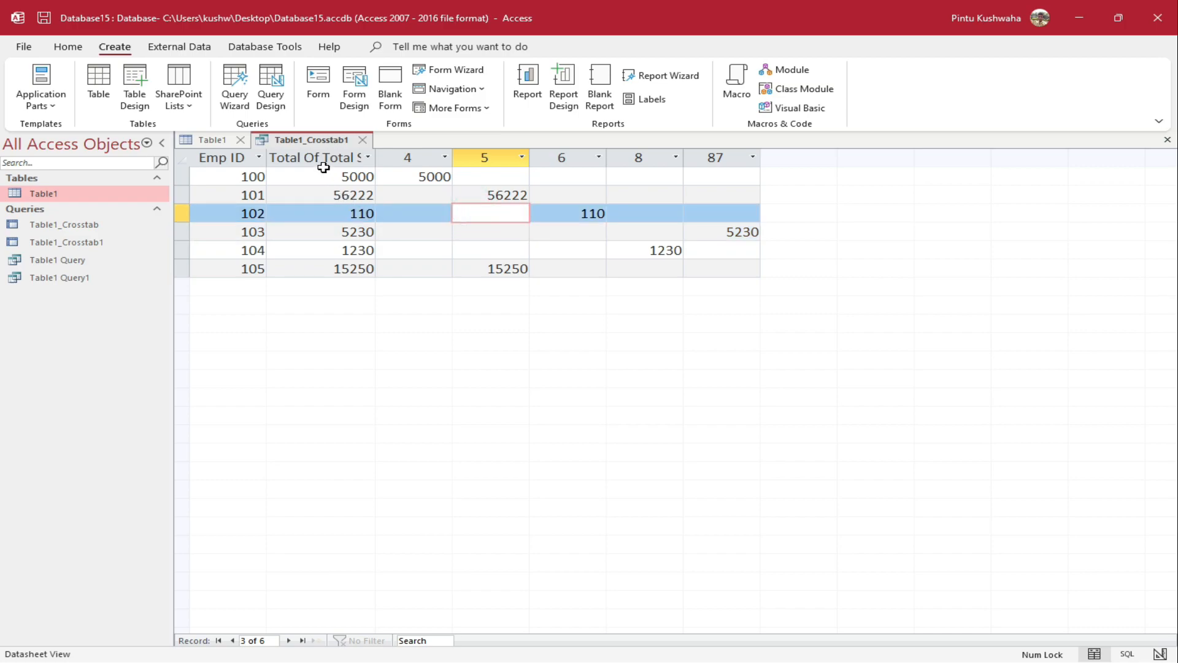
pyautogui.doubleClick(344, 195)
pyautogui.click(372, 194)
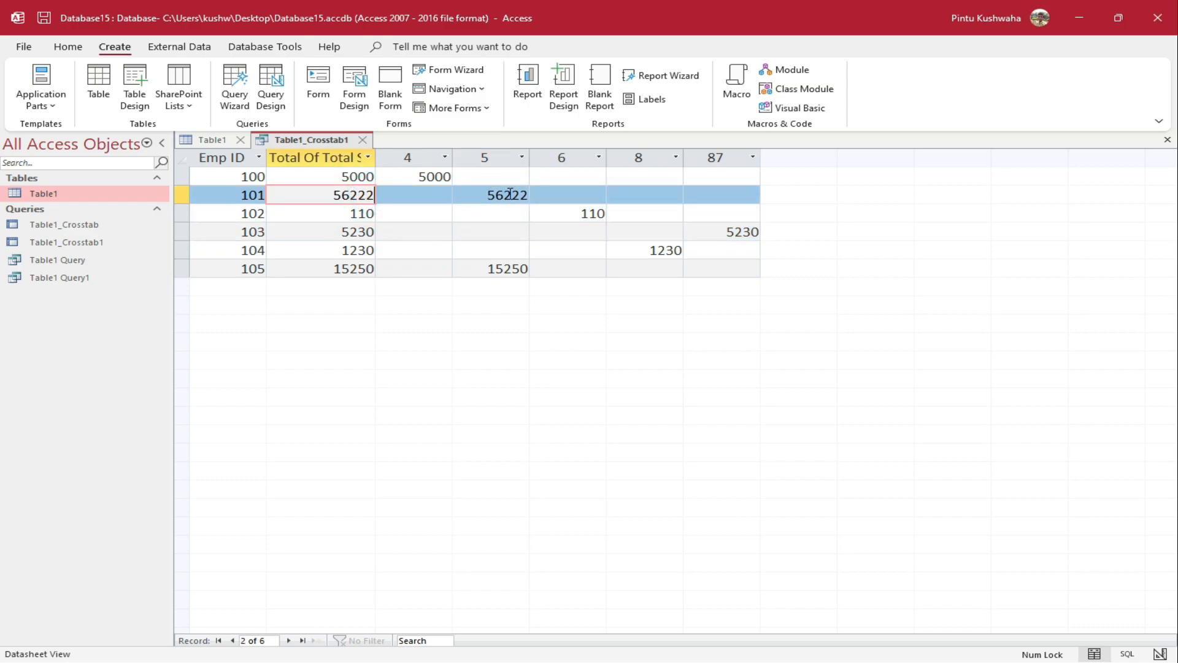
pyautogui.doubleClick(485, 194)
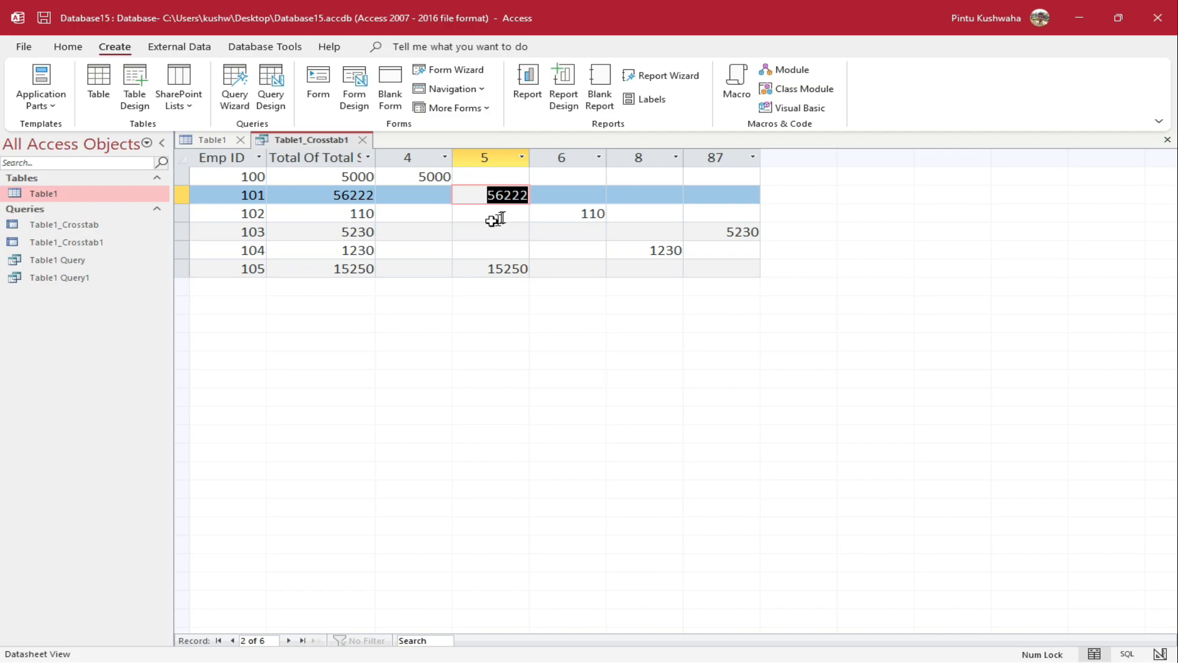
pyautogui.click(349, 215)
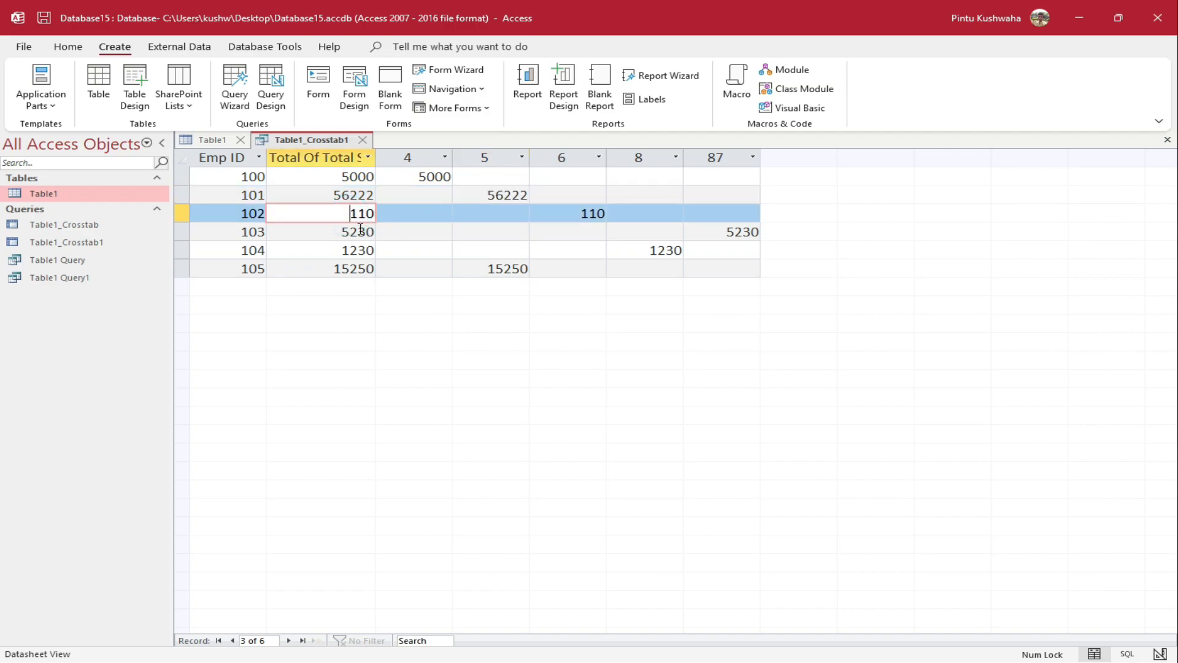
pyautogui.click(561, 216)
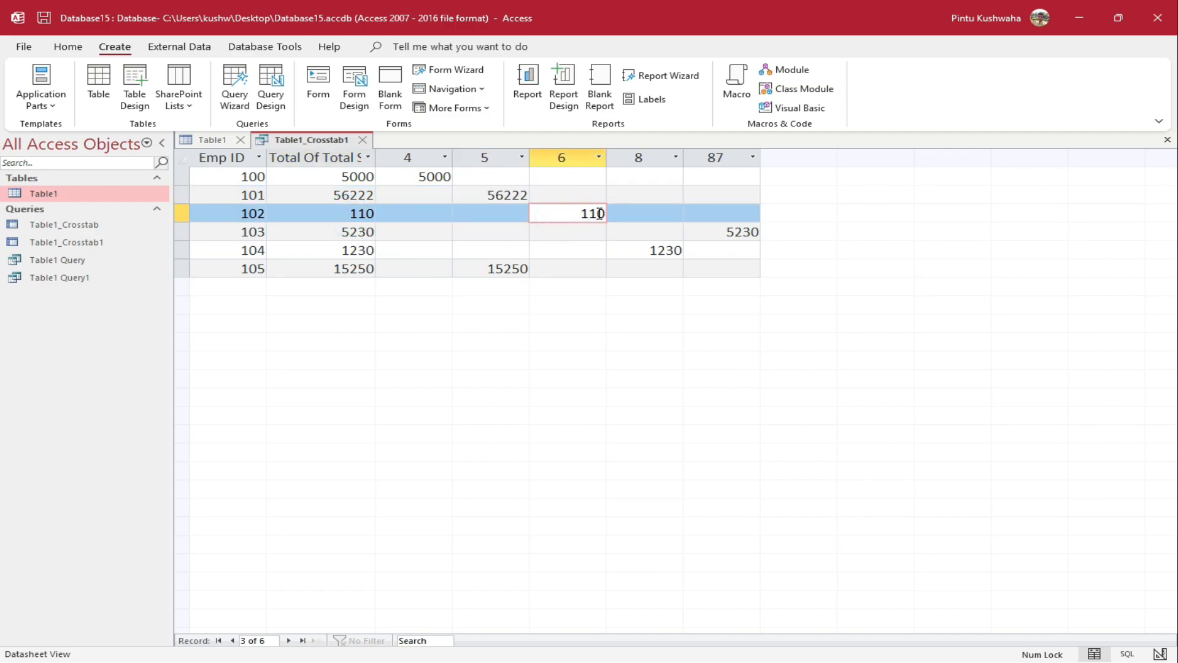
# Check Sunil's Year 6 in Table1 against the crosstab, then launch a new Query Wizard
pyautogui.click(191, 140)
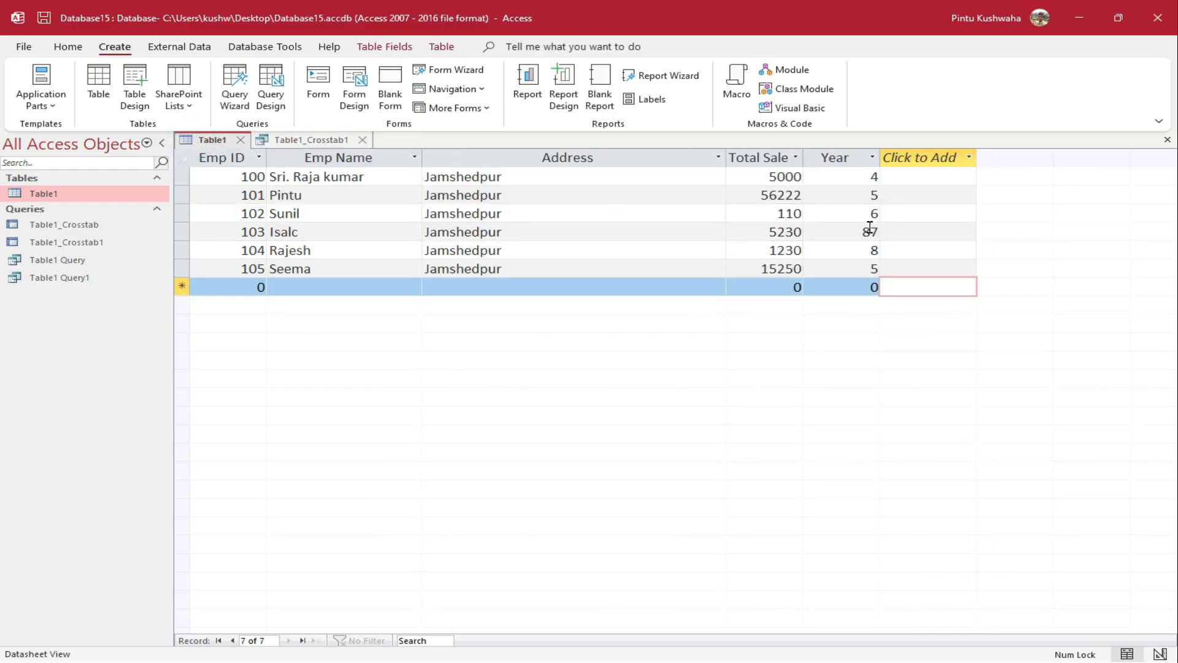
pyautogui.click(878, 212)
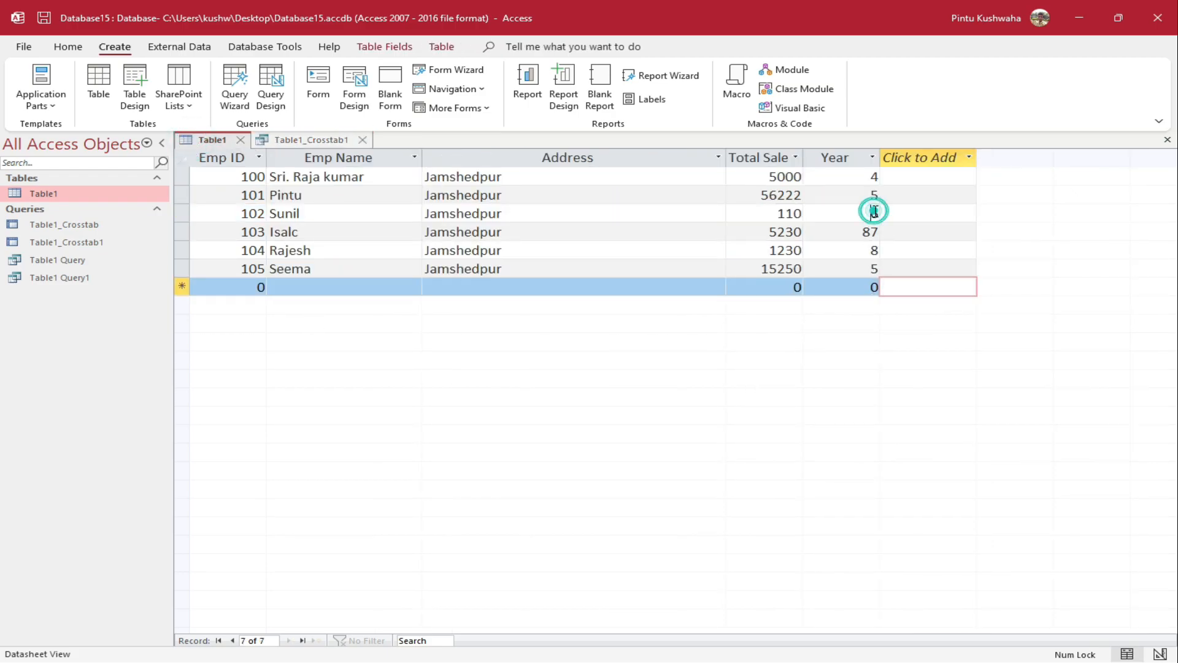
pyautogui.click(778, 215)
pyautogui.click(860, 214)
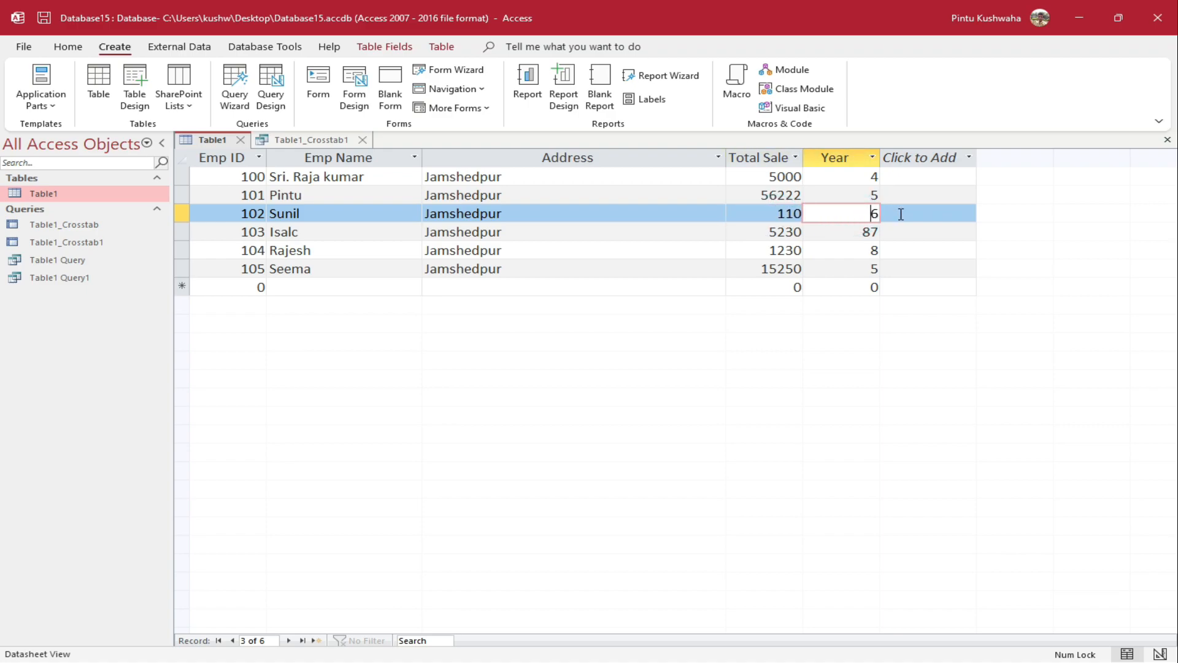
pyautogui.click(310, 140)
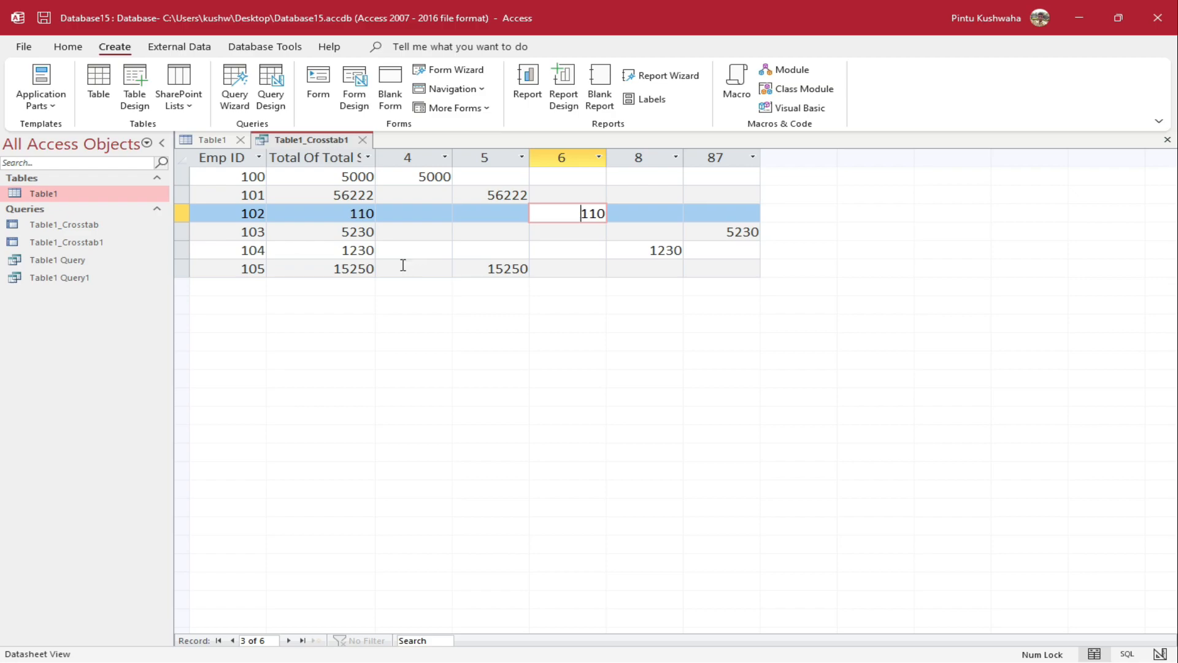
pyautogui.click(212, 140)
pyautogui.click(235, 92)
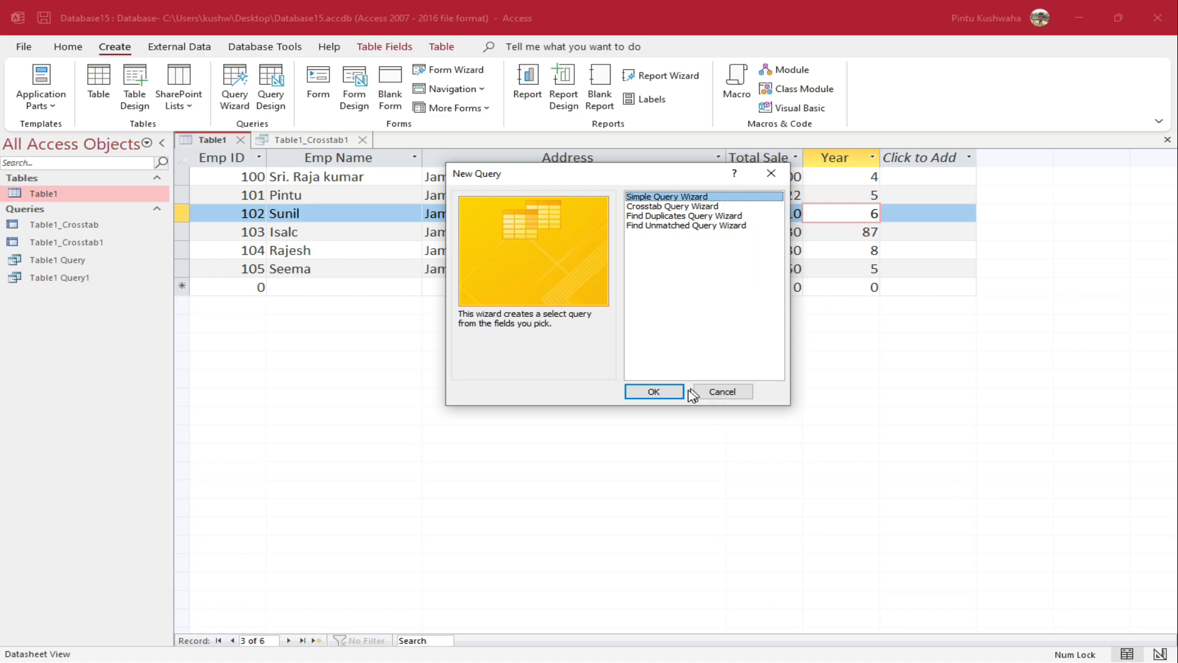
pyautogui.click(719, 391)
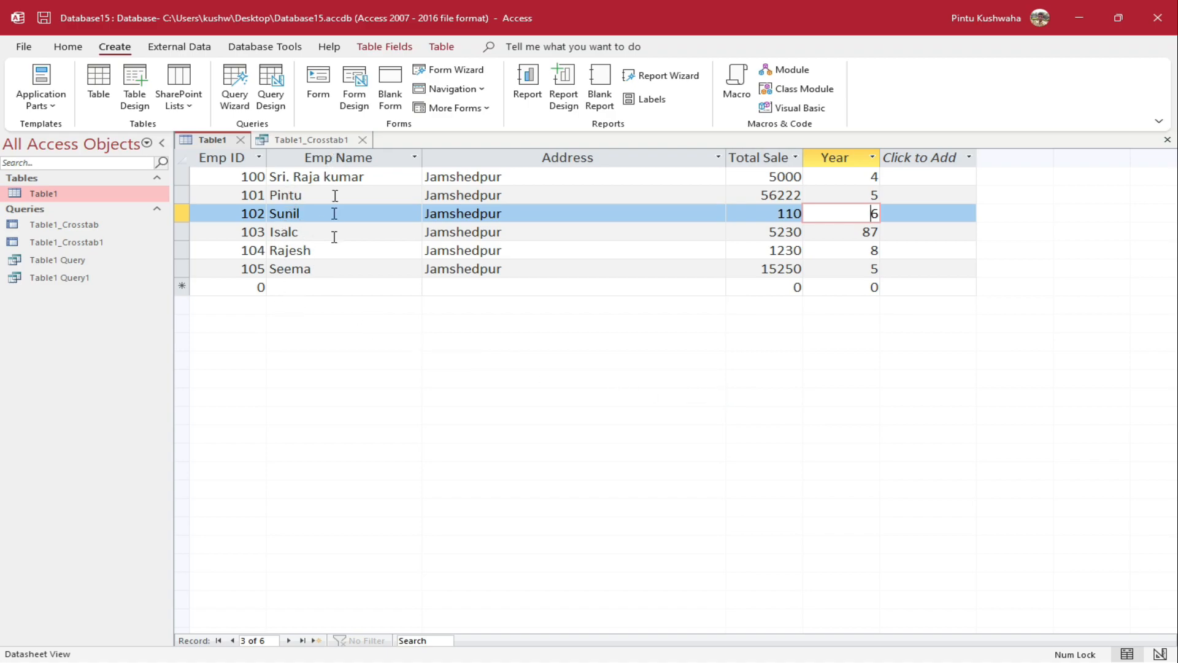
pyautogui.click(334, 273)
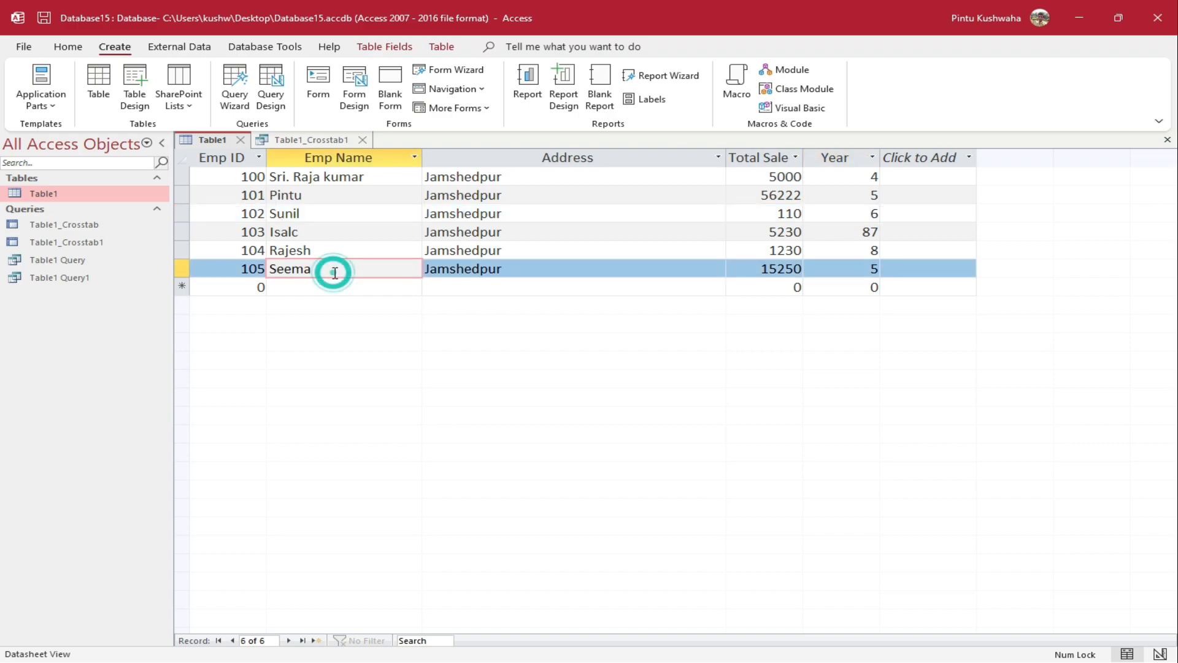
pyautogui.click(534, 177)
pyautogui.click(523, 231)
pyautogui.click(521, 265)
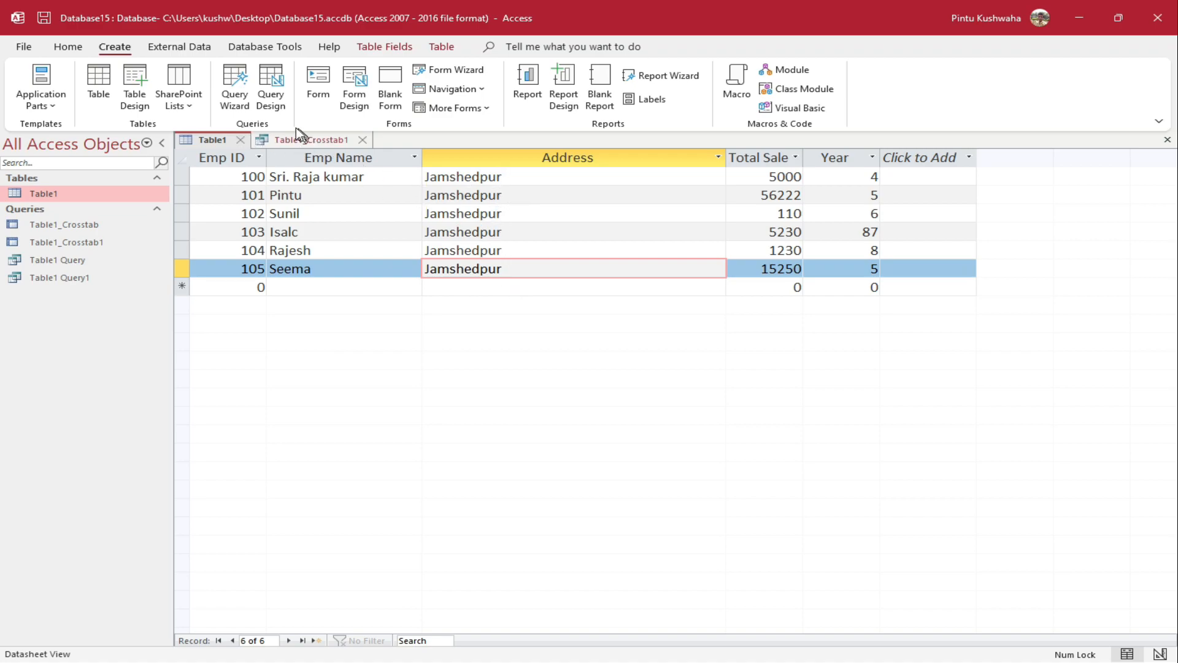
pyautogui.click(237, 98)
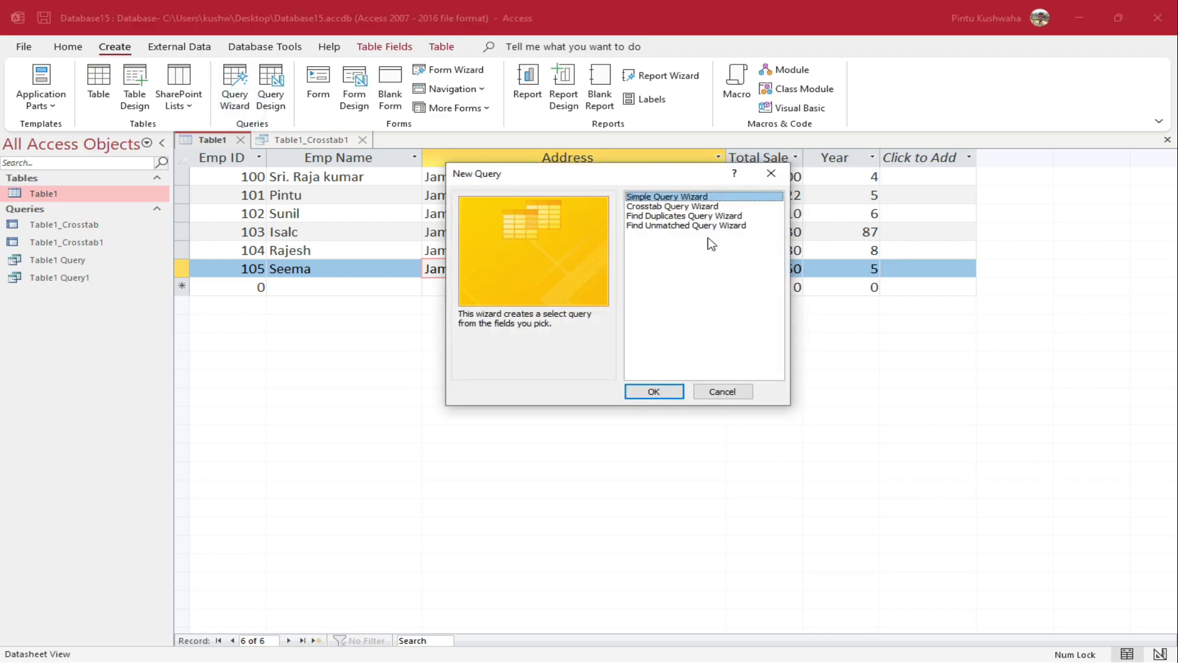
# Start the Find Duplicates Query Wizard using Table1 as the source
pyautogui.click(699, 216)
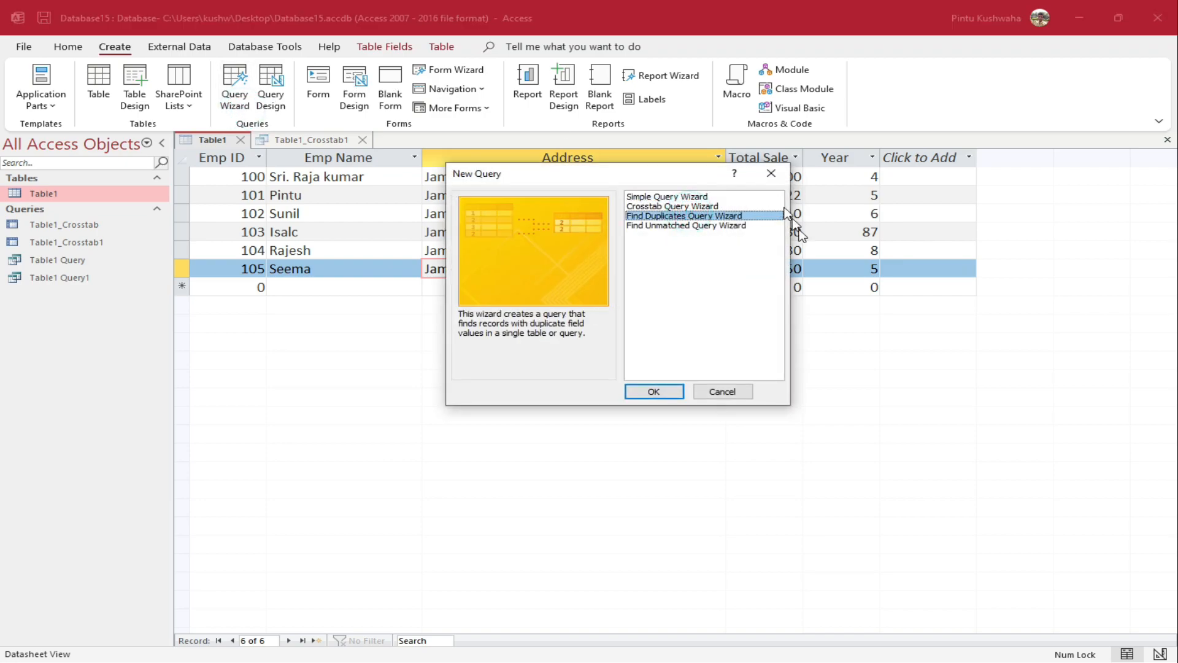
pyautogui.click(668, 391)
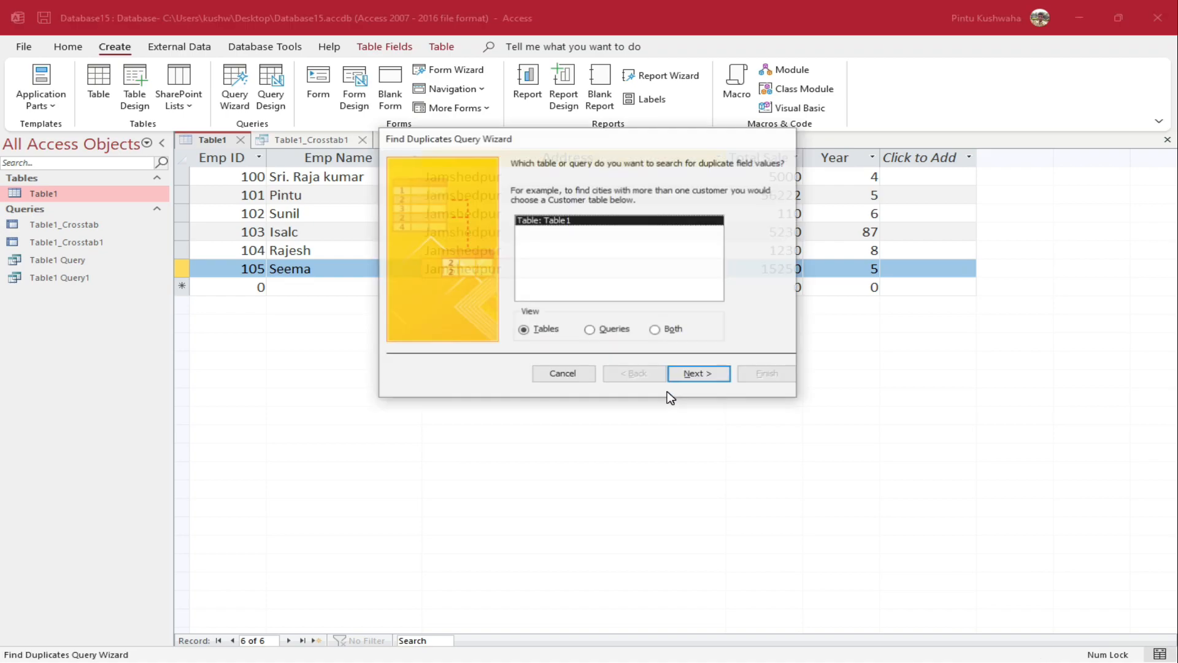
pyautogui.click(711, 377)
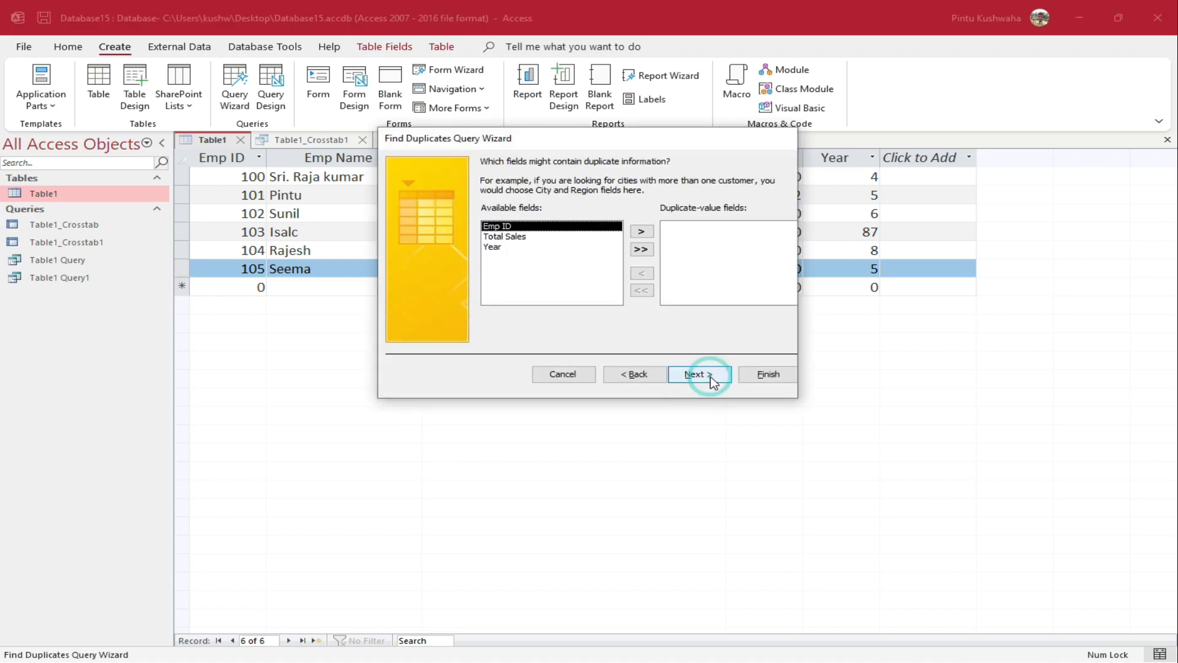
pyautogui.moveTo(567, 140); pyautogui.dragTo(636, 275)
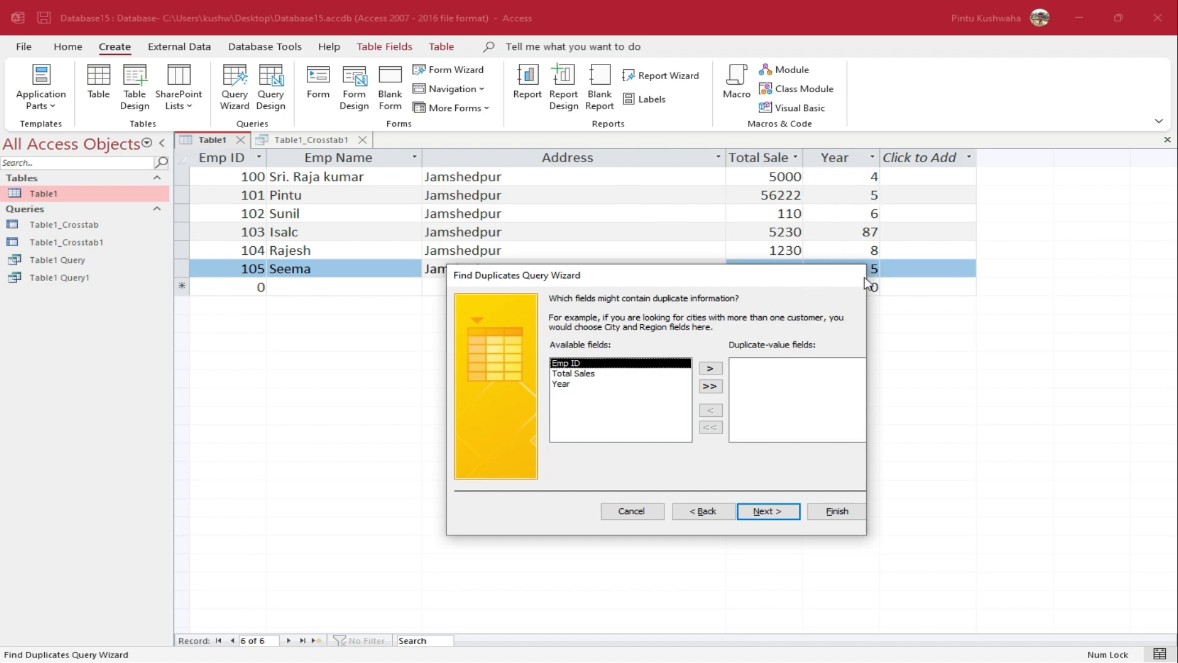
pyautogui.click(786, 274)
pyautogui.moveTo(773, 284); pyautogui.dragTo(639, 396)
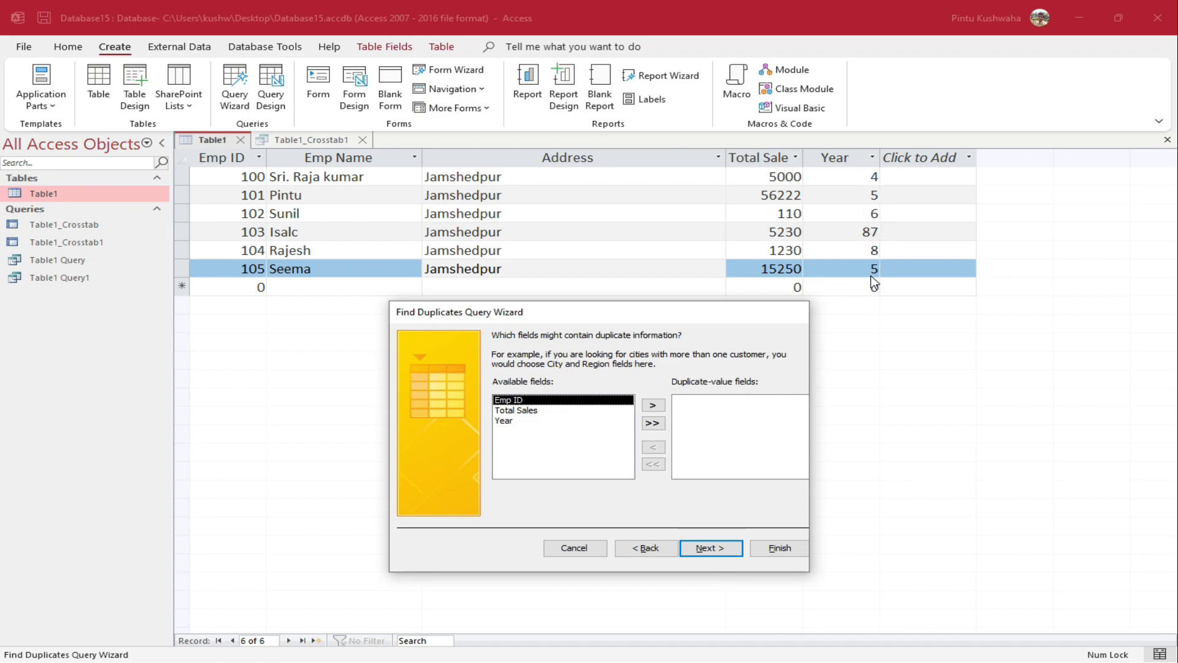
# Check Year for duplicate values, also show Emp ID and Total Sales, and finish
pyautogui.click(508, 422)
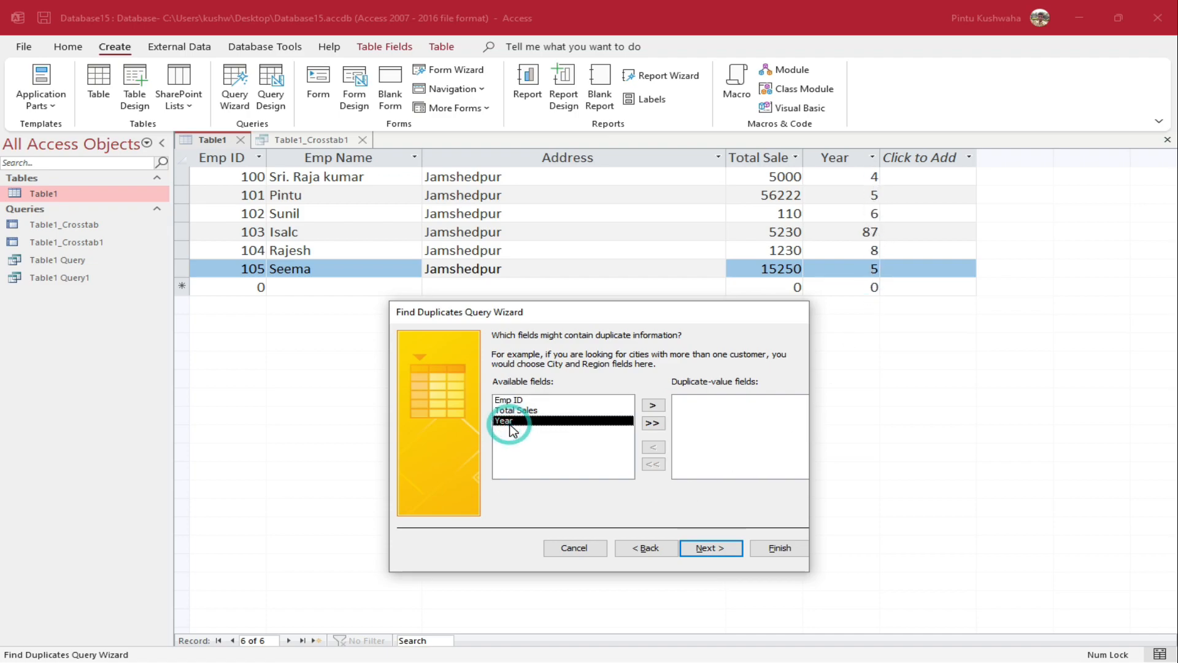
pyautogui.click(653, 406)
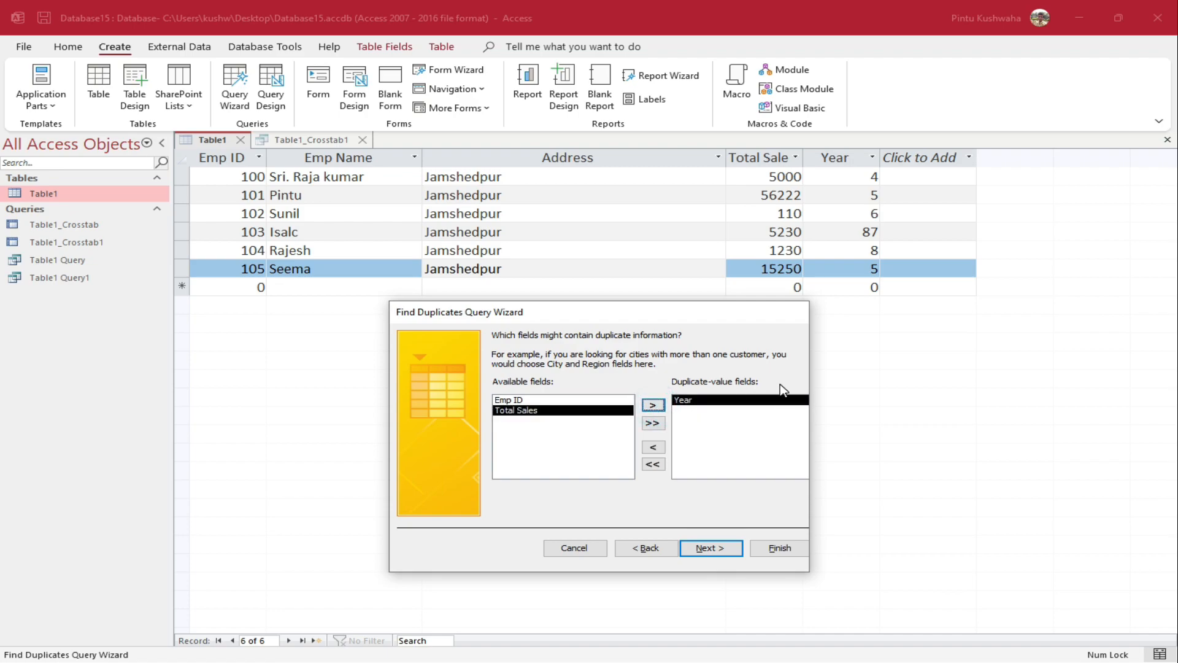
pyautogui.click(709, 547)
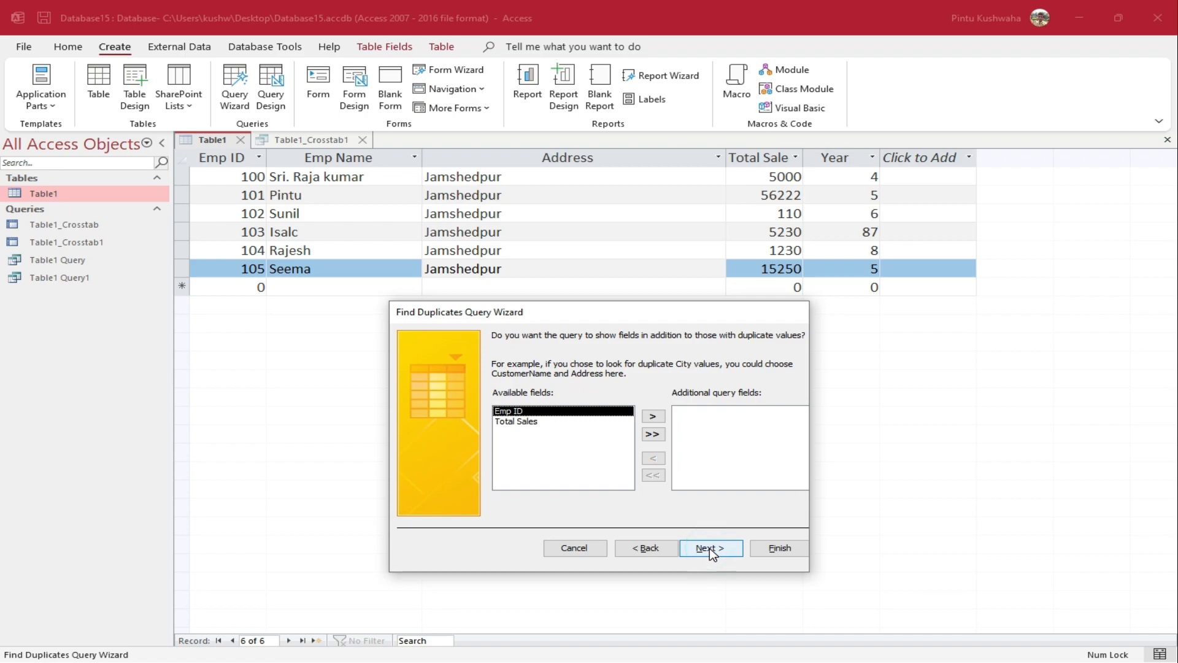
pyautogui.click(658, 434)
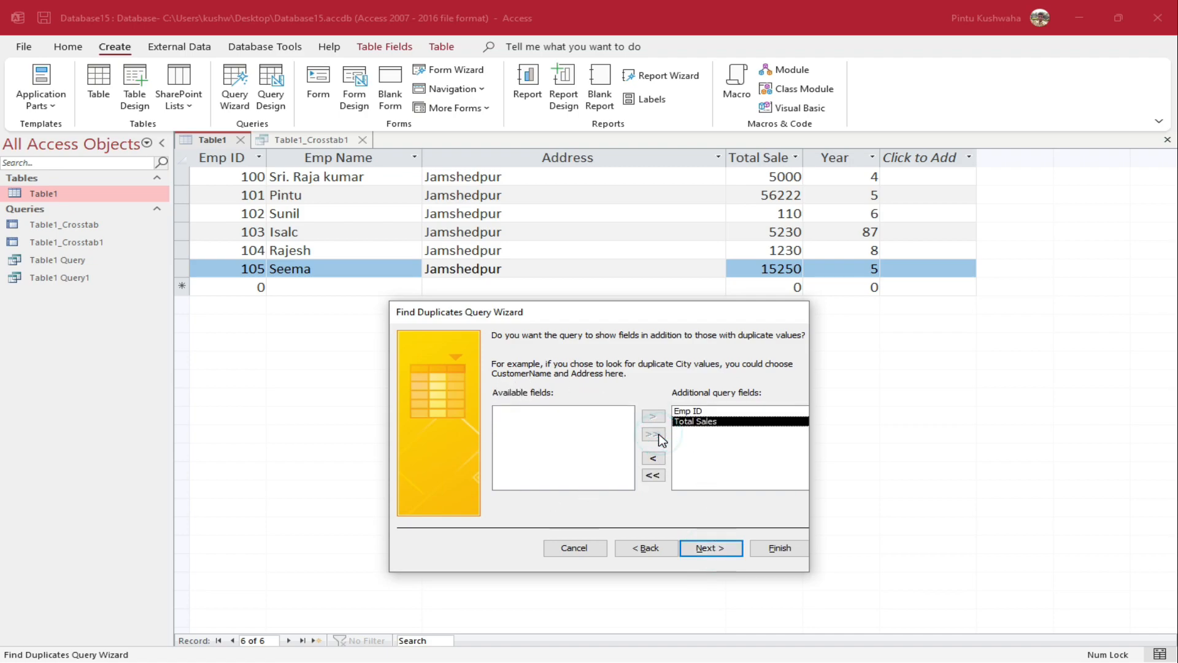
pyautogui.click(718, 548)
pyautogui.click(764, 549)
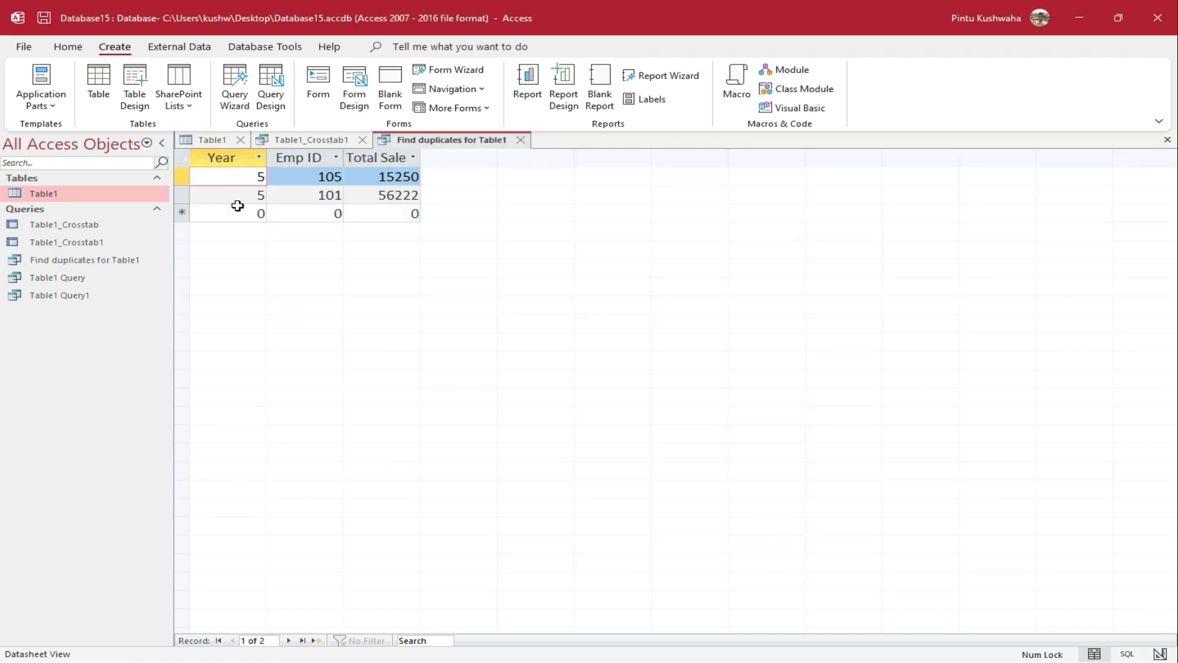
# Review the two duplicate Year 5 records for employees 105 and 101
pyautogui.click(254, 175)
pyautogui.click(259, 196)
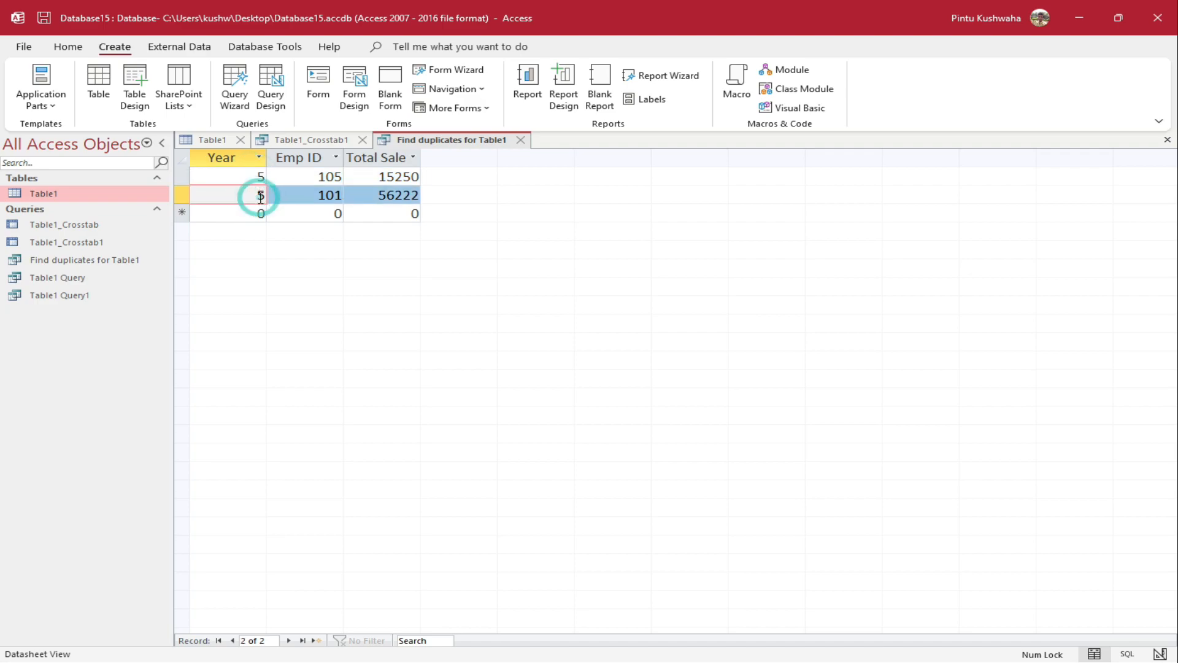
pyautogui.click(245, 177)
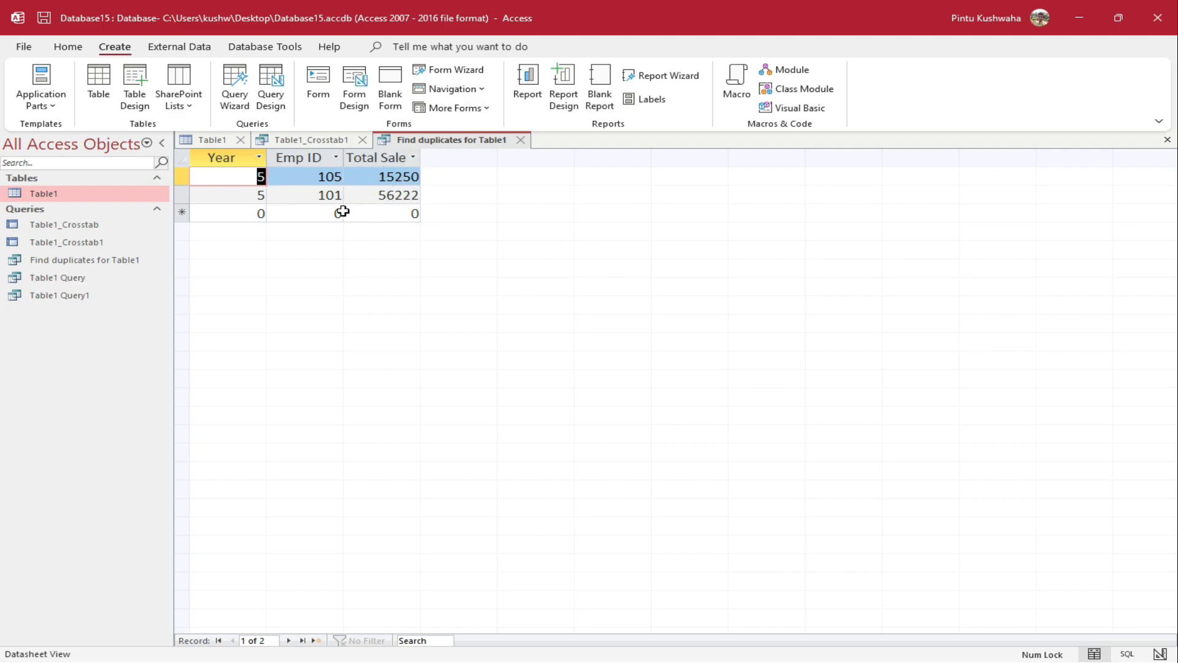
# Close the Table1_Crosstab1 query, saving its layout changes
pyautogui.click(288, 140)
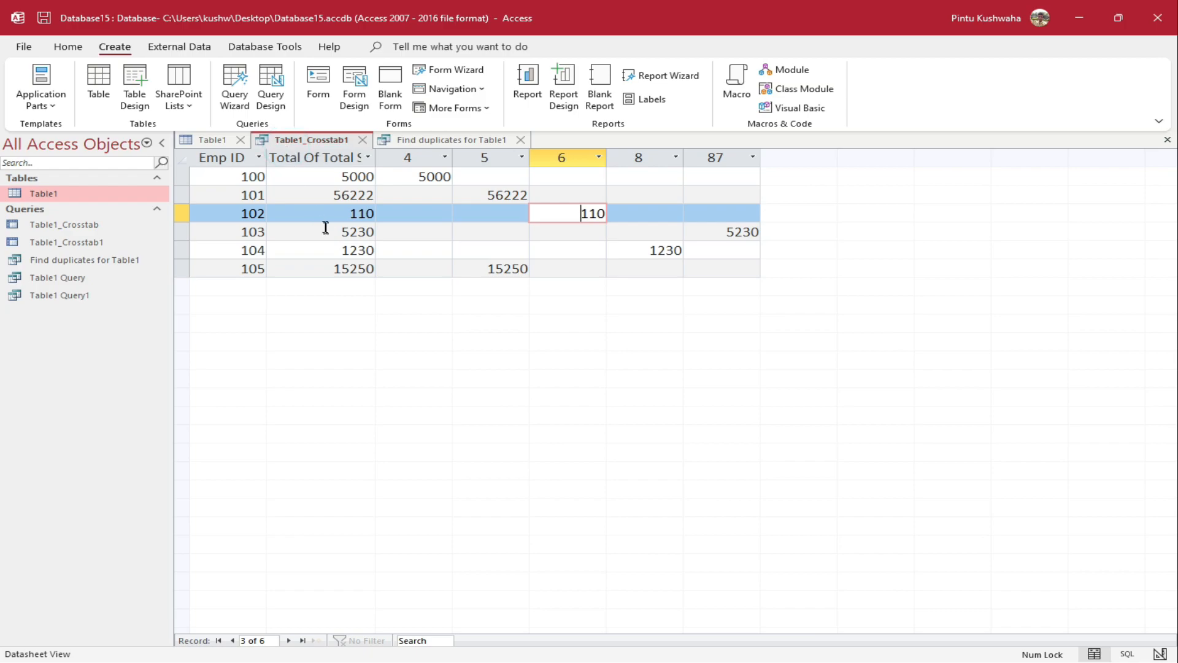
pyautogui.click(195, 140)
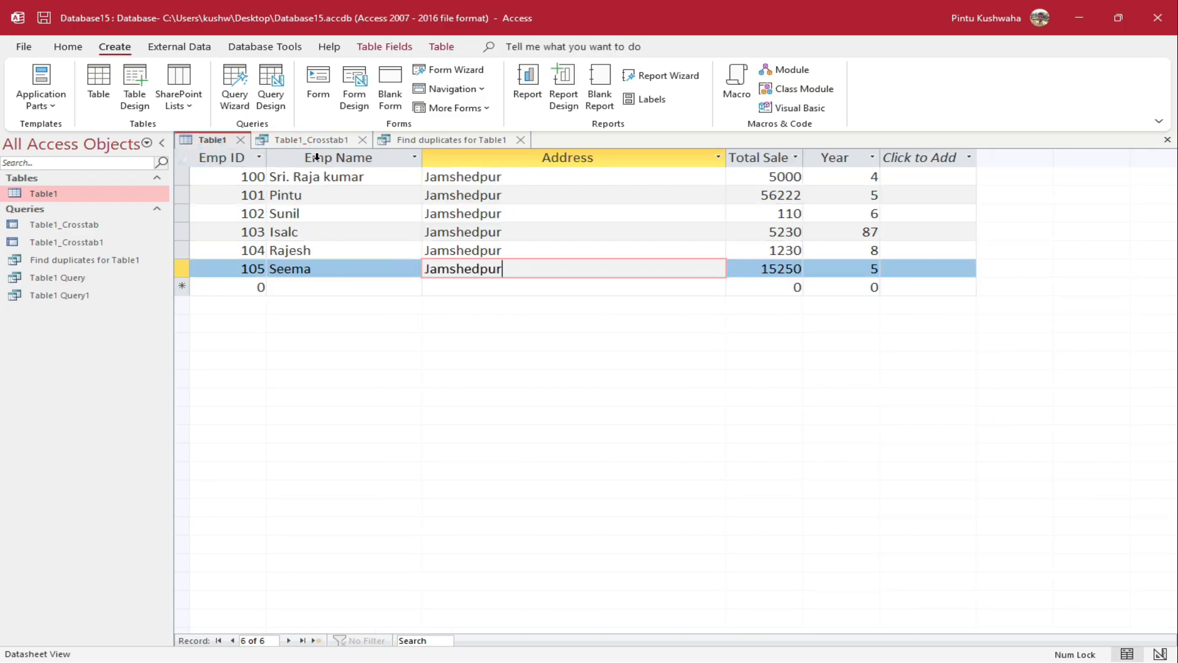
pyautogui.click(362, 140)
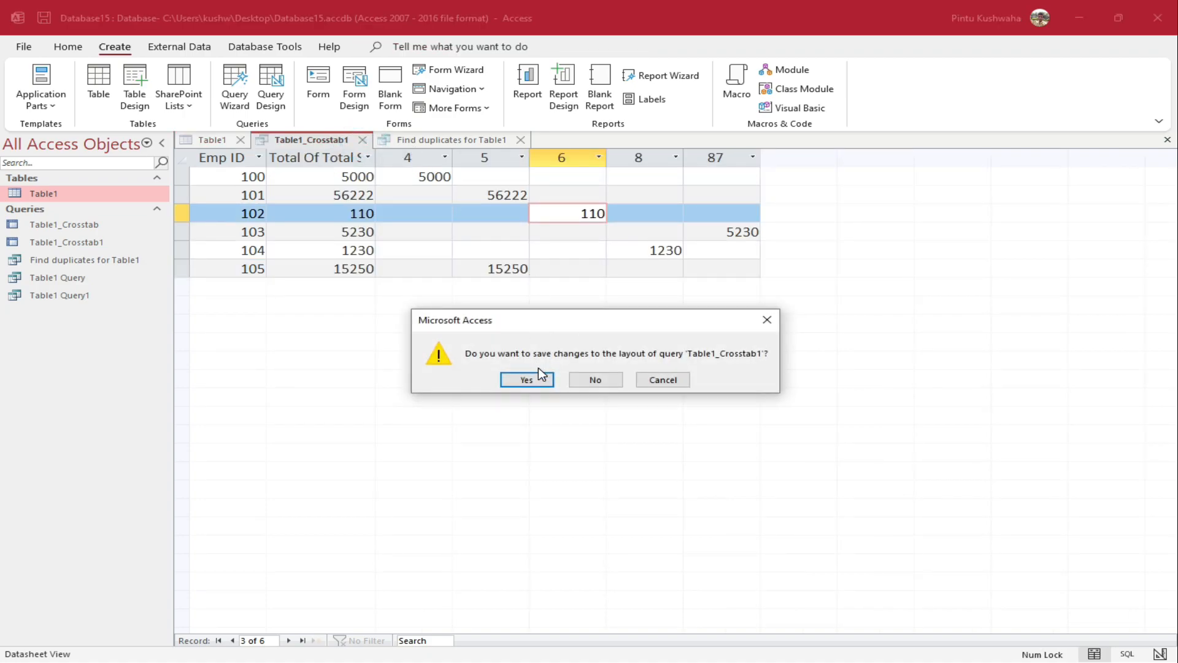
pyautogui.click(527, 379)
# Close the Find duplicates for Table1 query and compare Table1 with Table2, ending on Table1
pyautogui.click(397, 141)
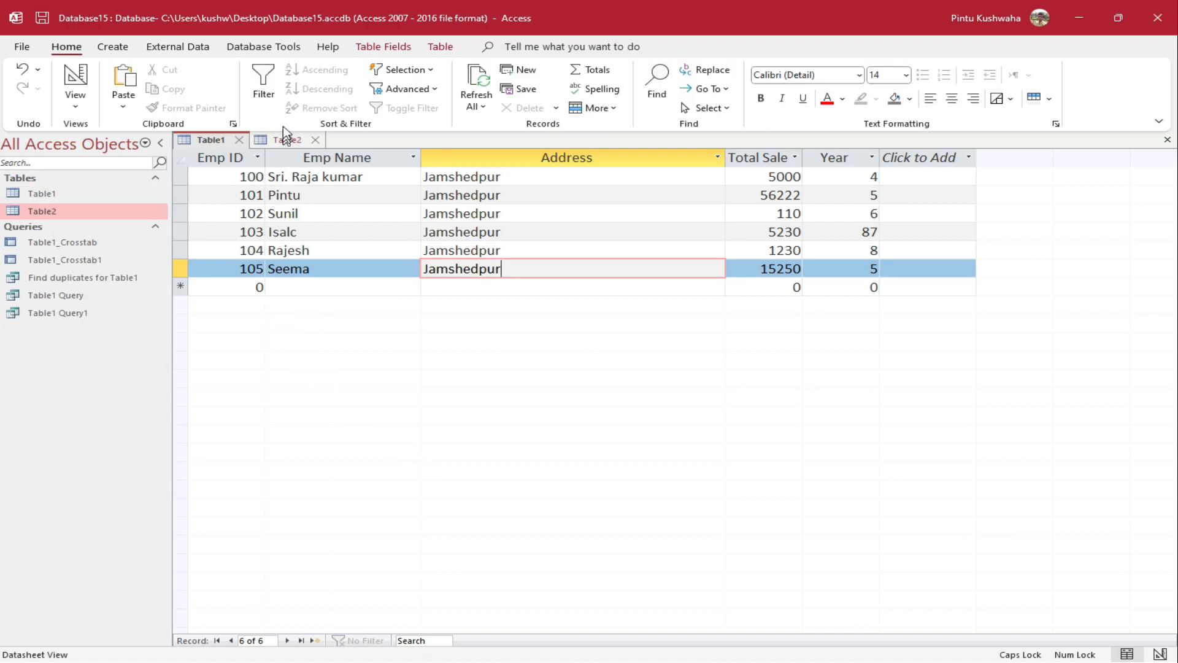
pyautogui.click(282, 140)
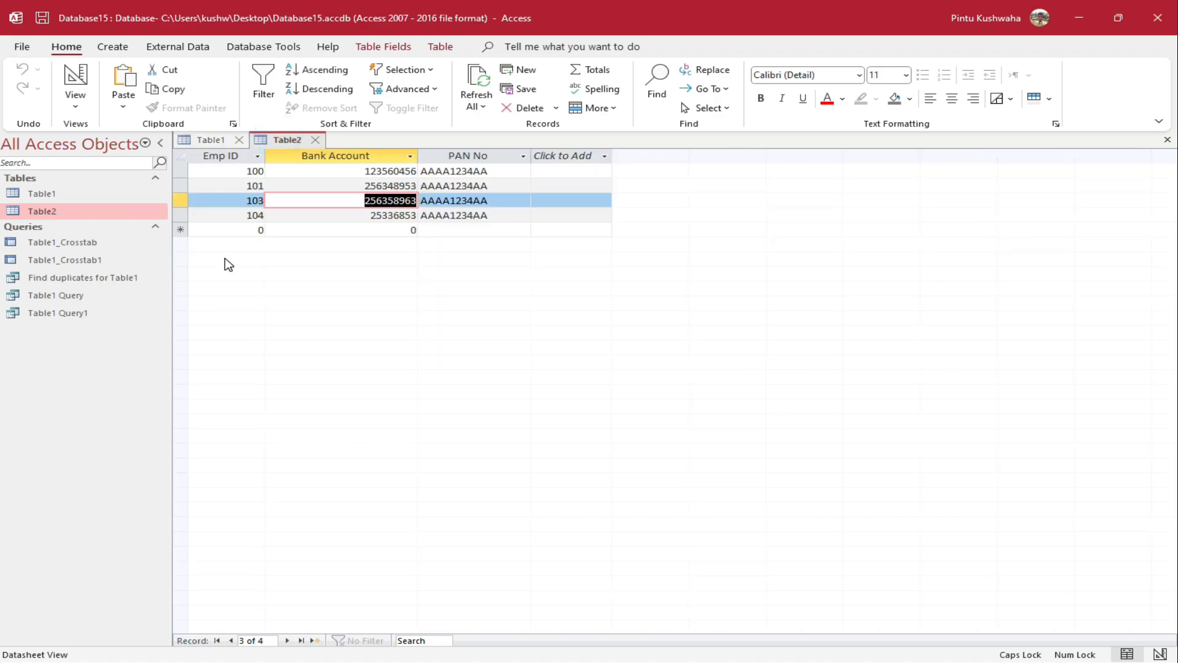
pyautogui.click(207, 140)
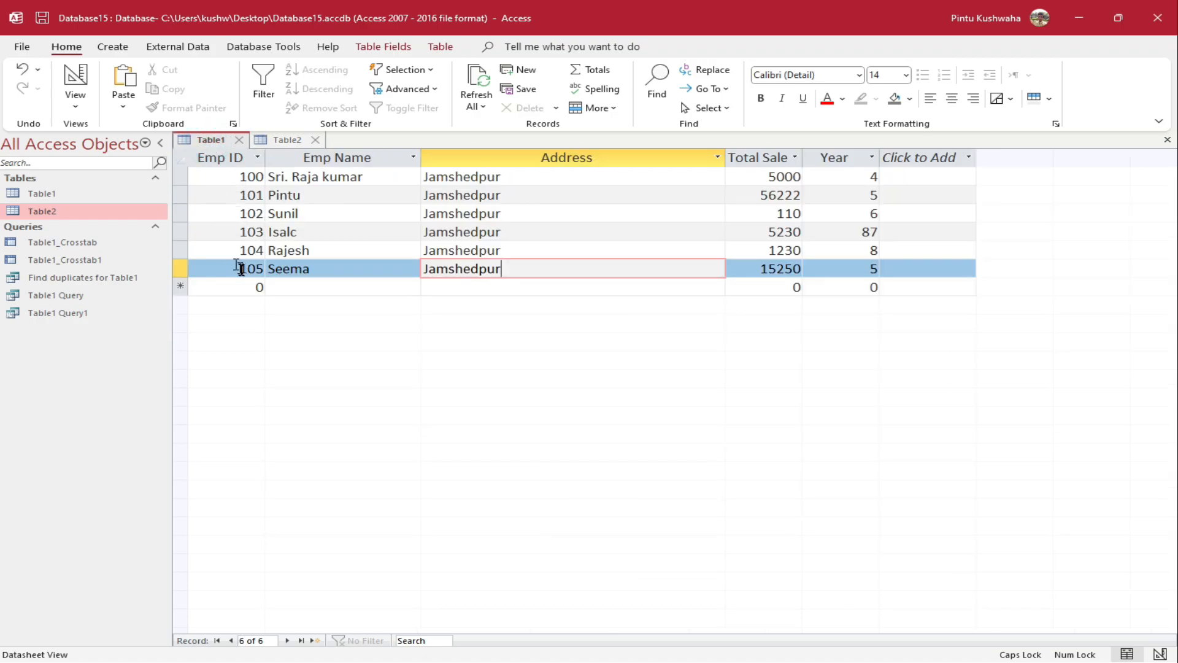
pyautogui.click(285, 141)
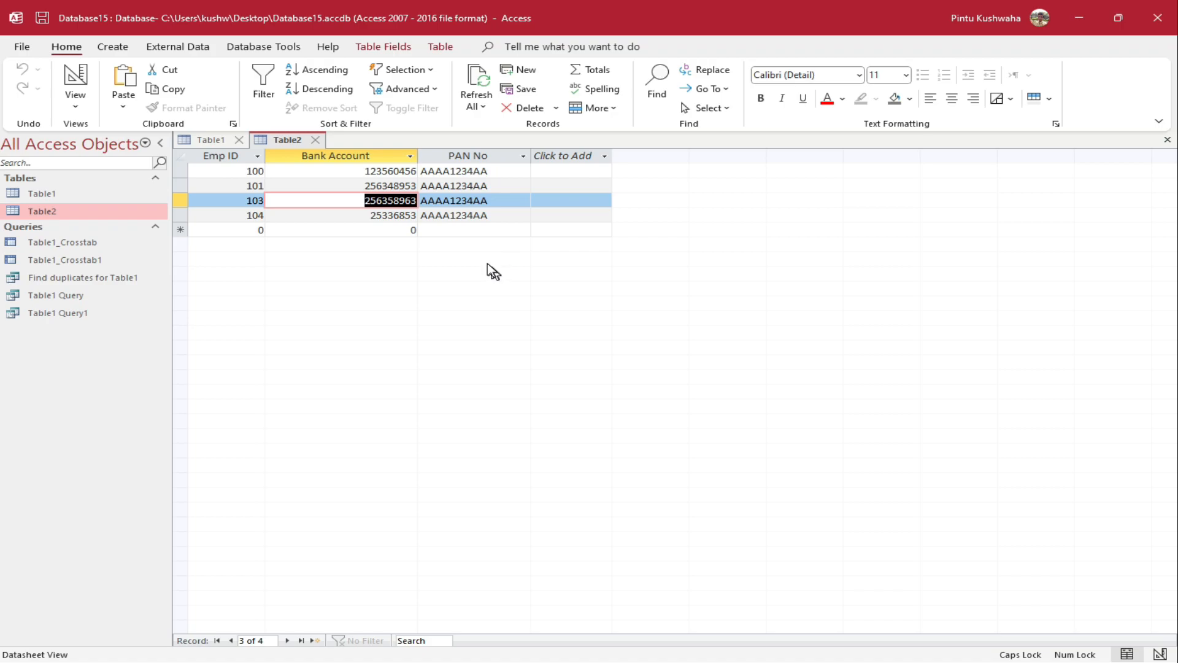
pyautogui.click(182, 141)
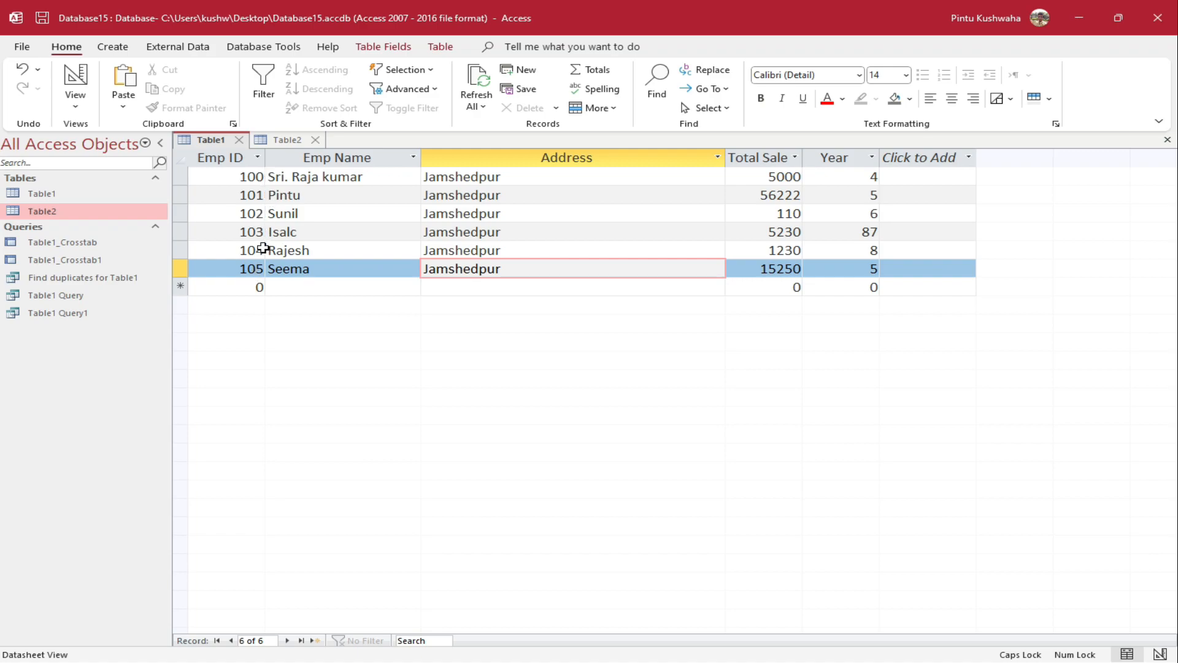
pyautogui.click(281, 139)
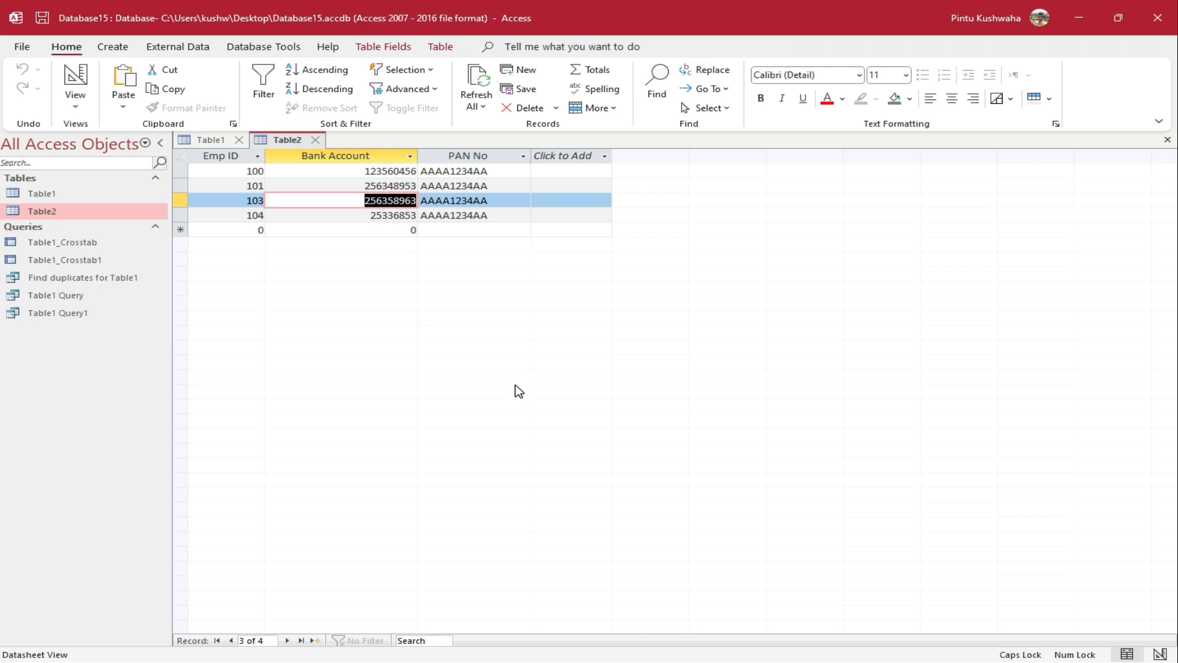
pyautogui.click(206, 141)
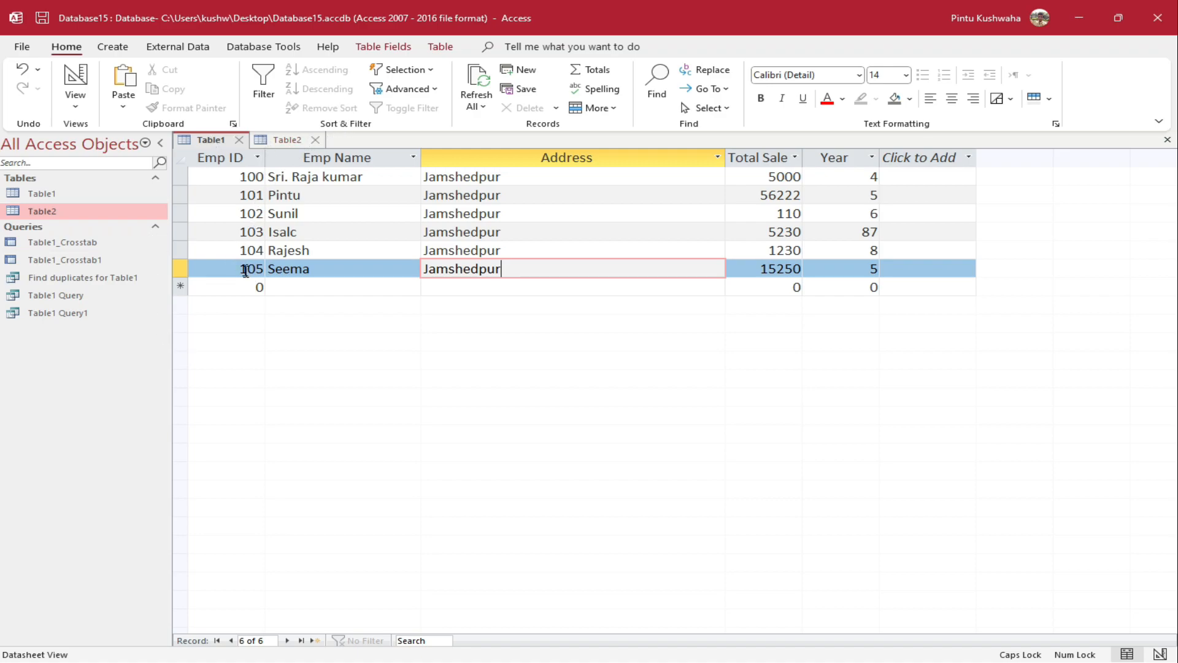
pyautogui.click(109, 46)
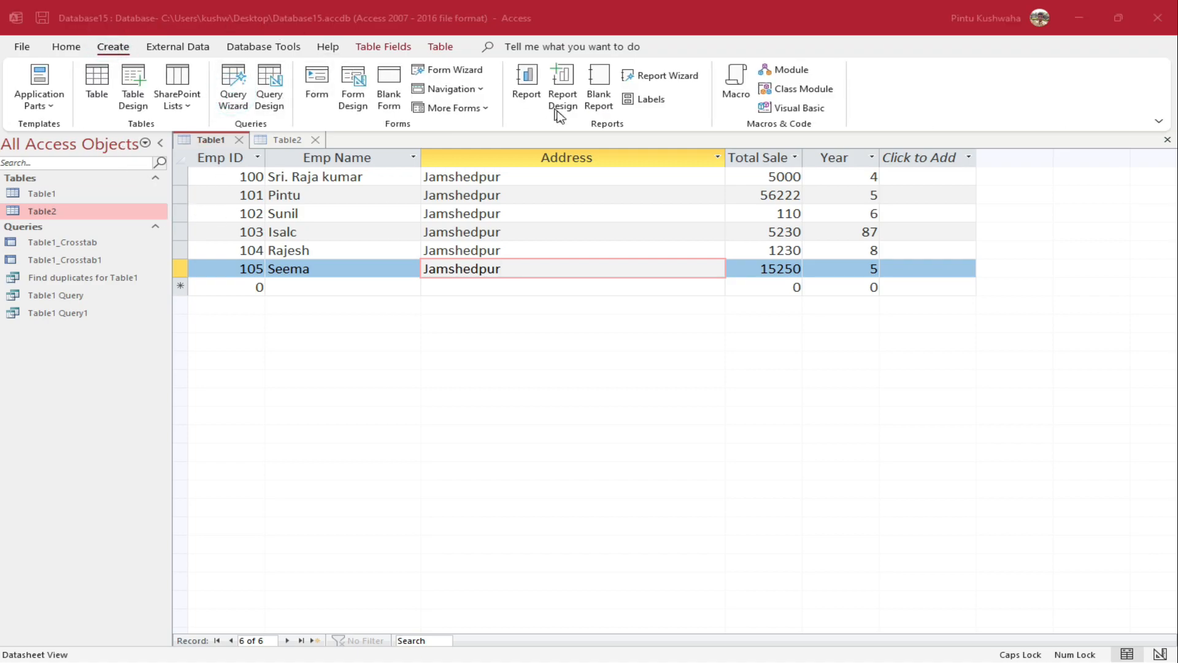
# Create a Find Unmatched query of Table1 records lacking Table2 matches on Emp ID, showing all fields
pyautogui.click(688, 226)
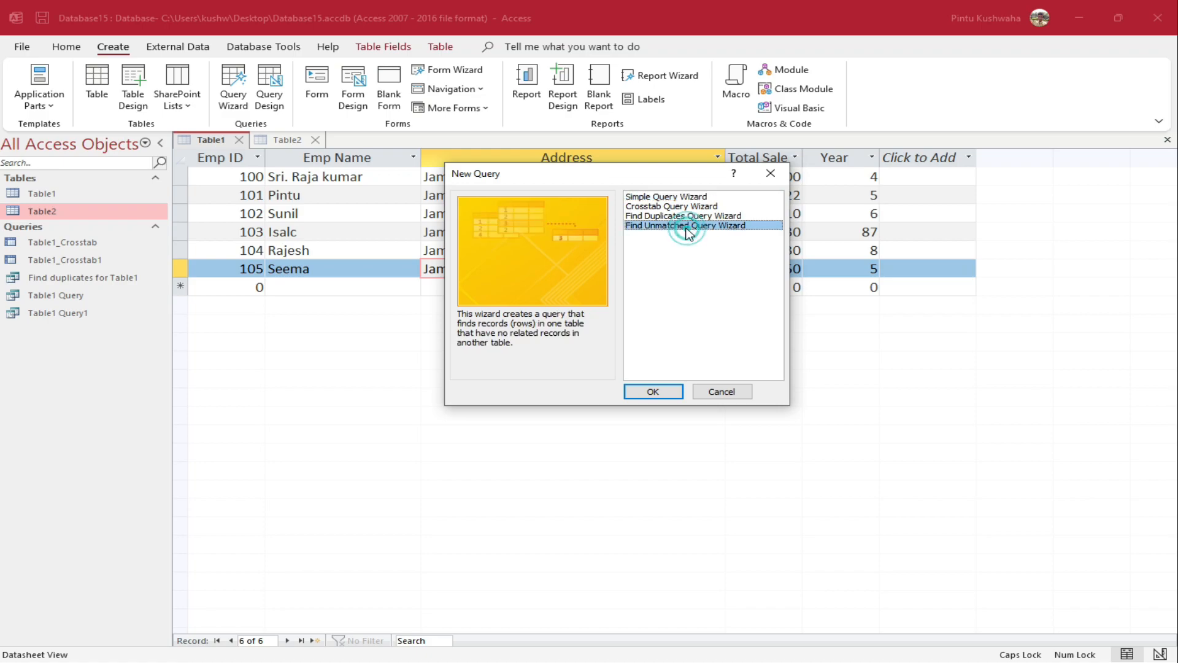
pyautogui.click(654, 391)
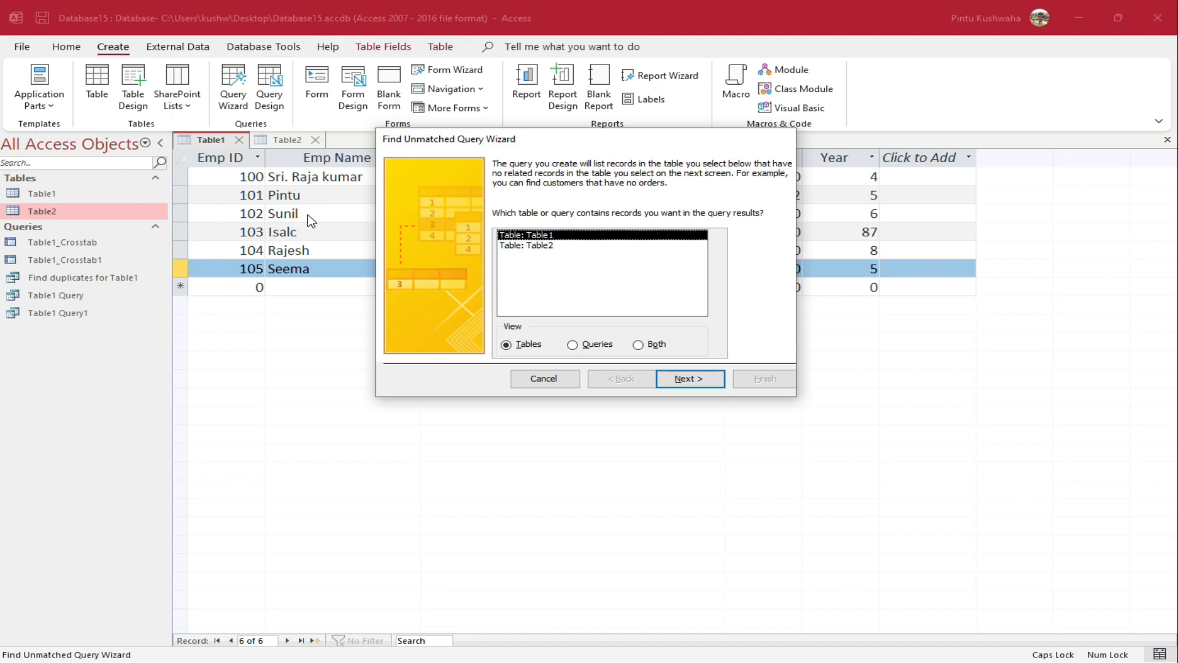
pyautogui.click(679, 380)
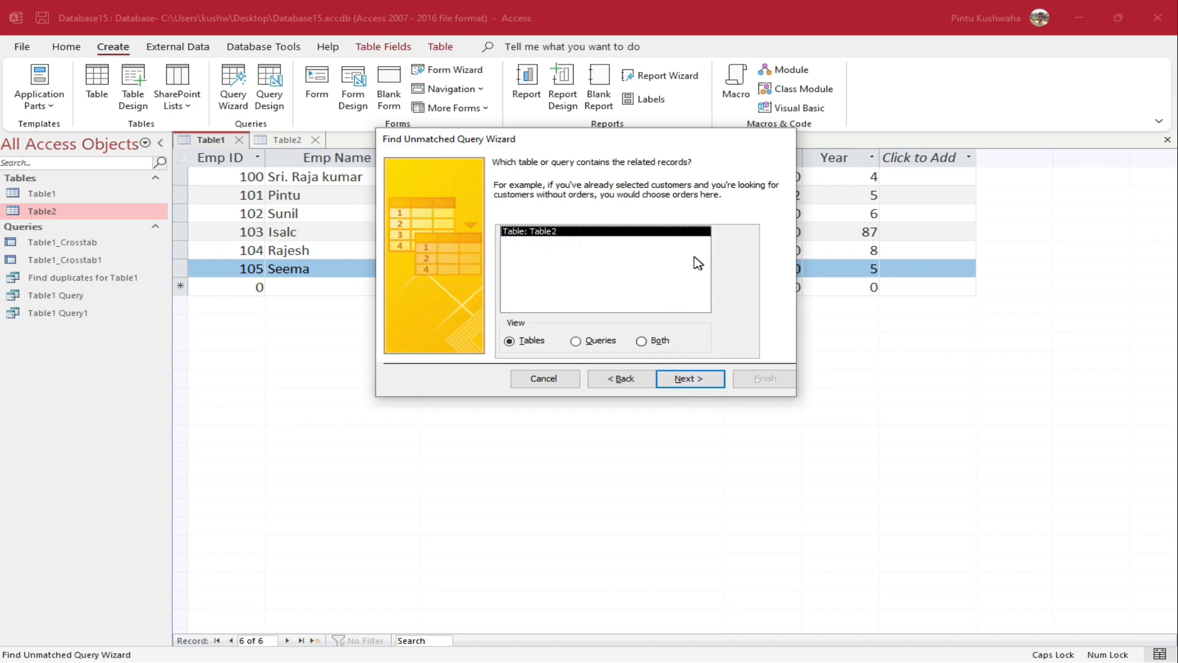
pyautogui.click(683, 387)
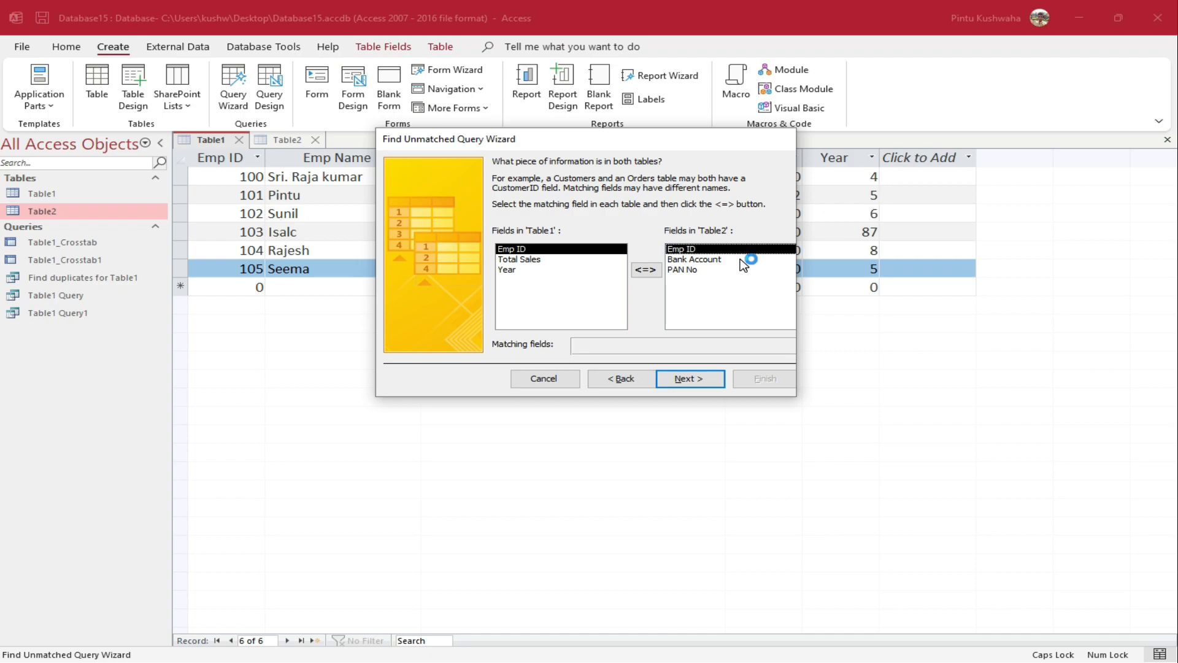
pyautogui.click(702, 380)
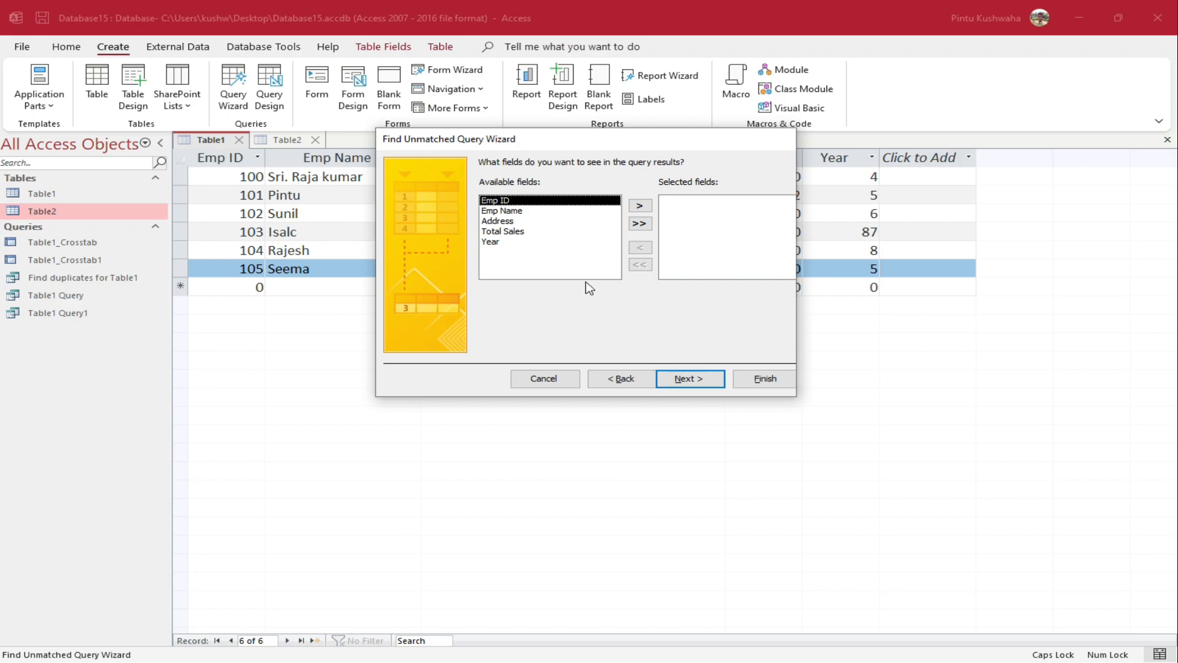
pyautogui.click(643, 223)
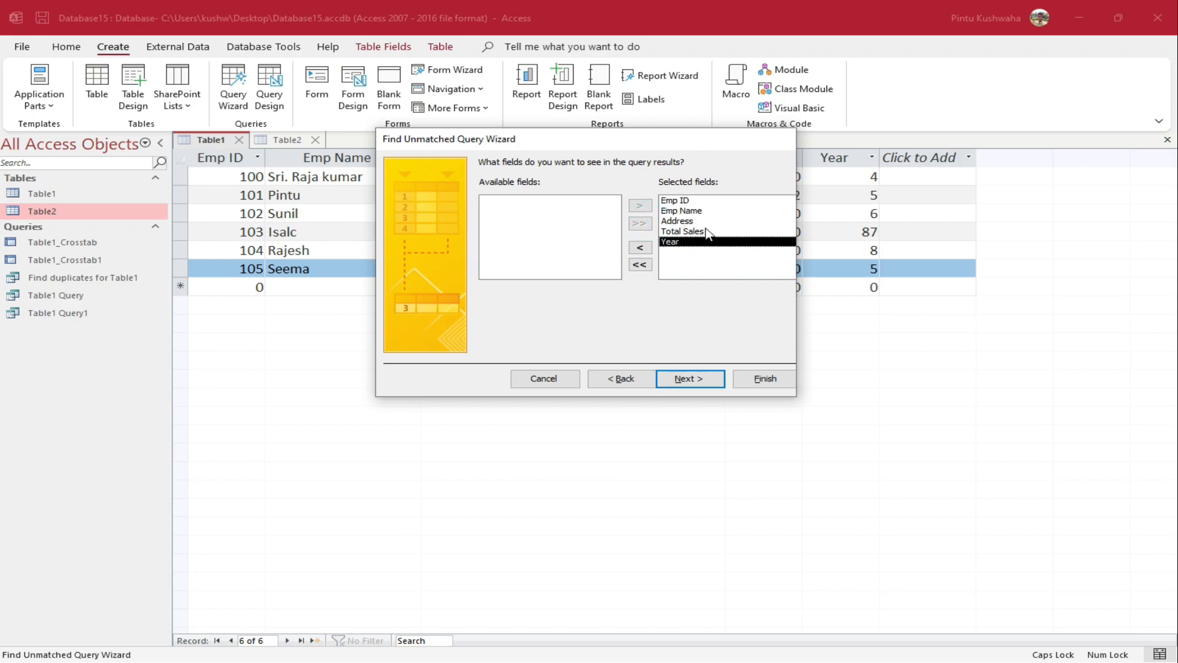
pyautogui.click(702, 378)
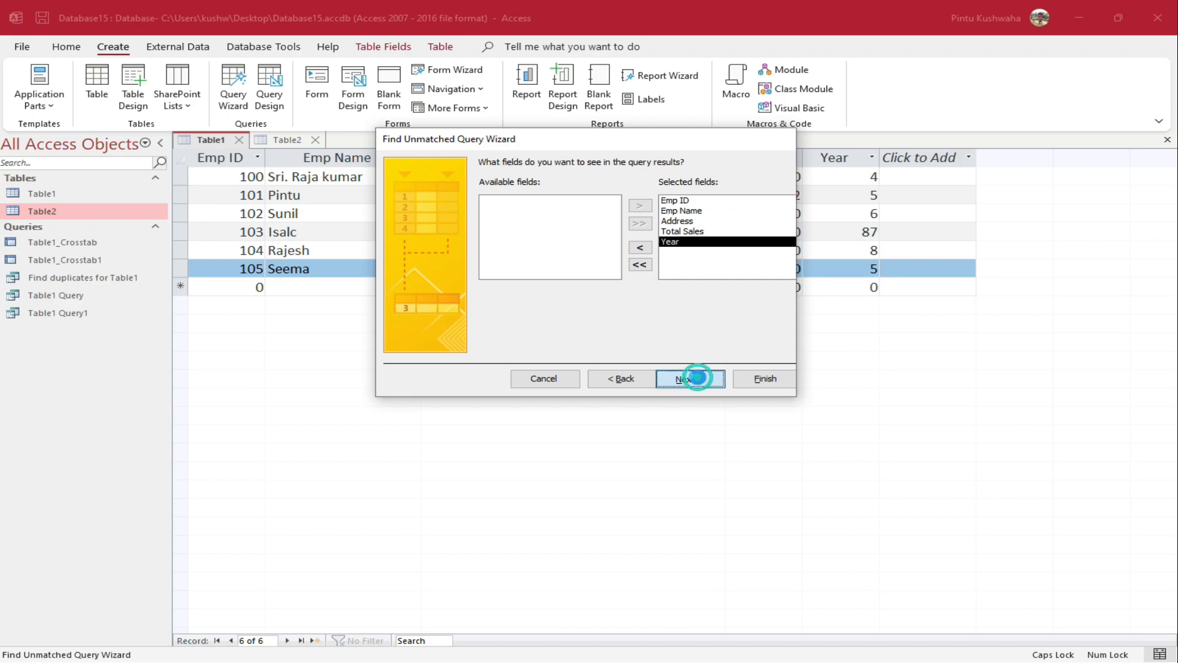
pyautogui.click(776, 378)
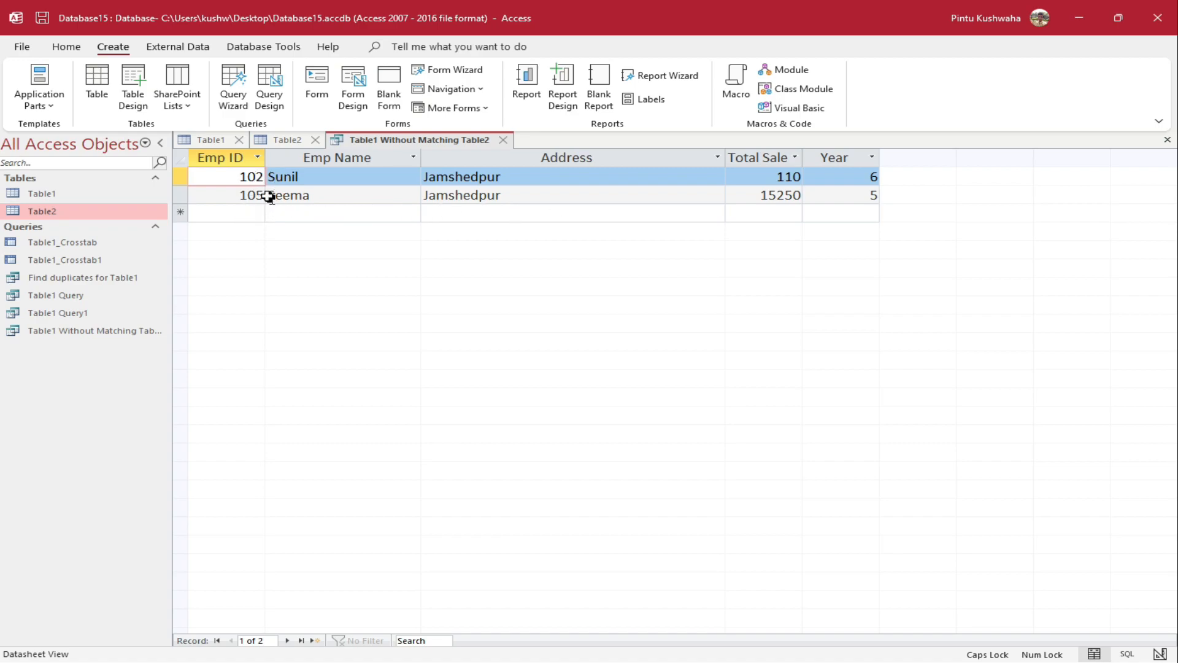
# Compare Table2 and the Table1 Without Matching Table2 results, finishing on the Table1 datasheet
pyautogui.click(282, 140)
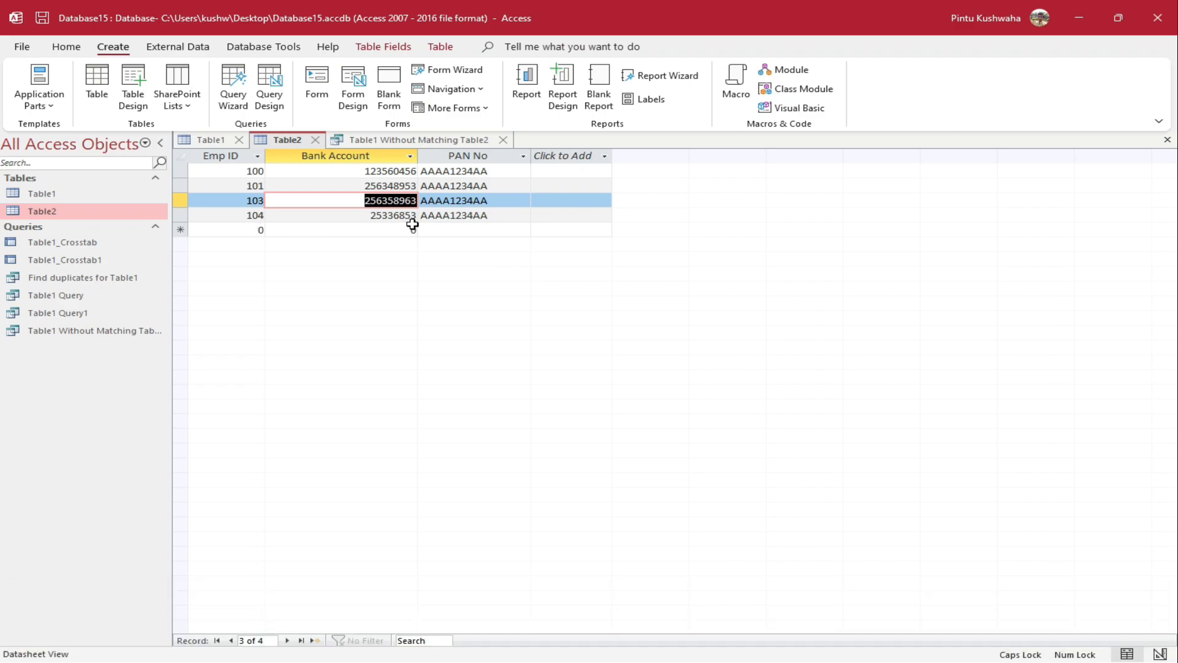
pyautogui.click(414, 141)
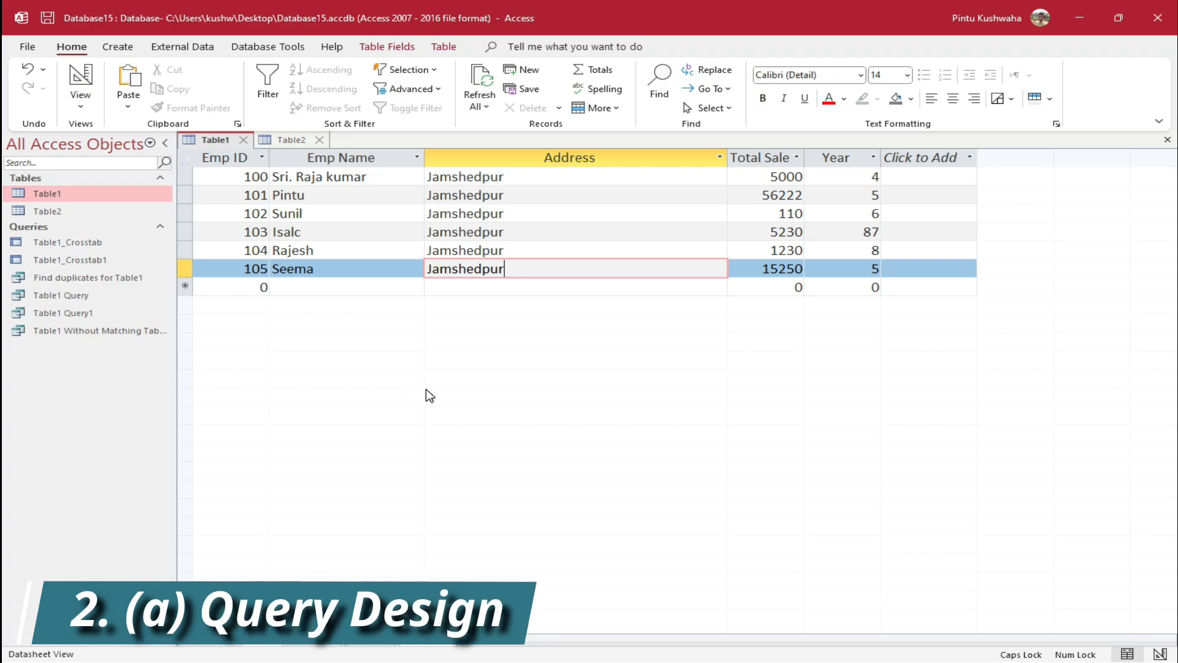
pyautogui.click(118, 47)
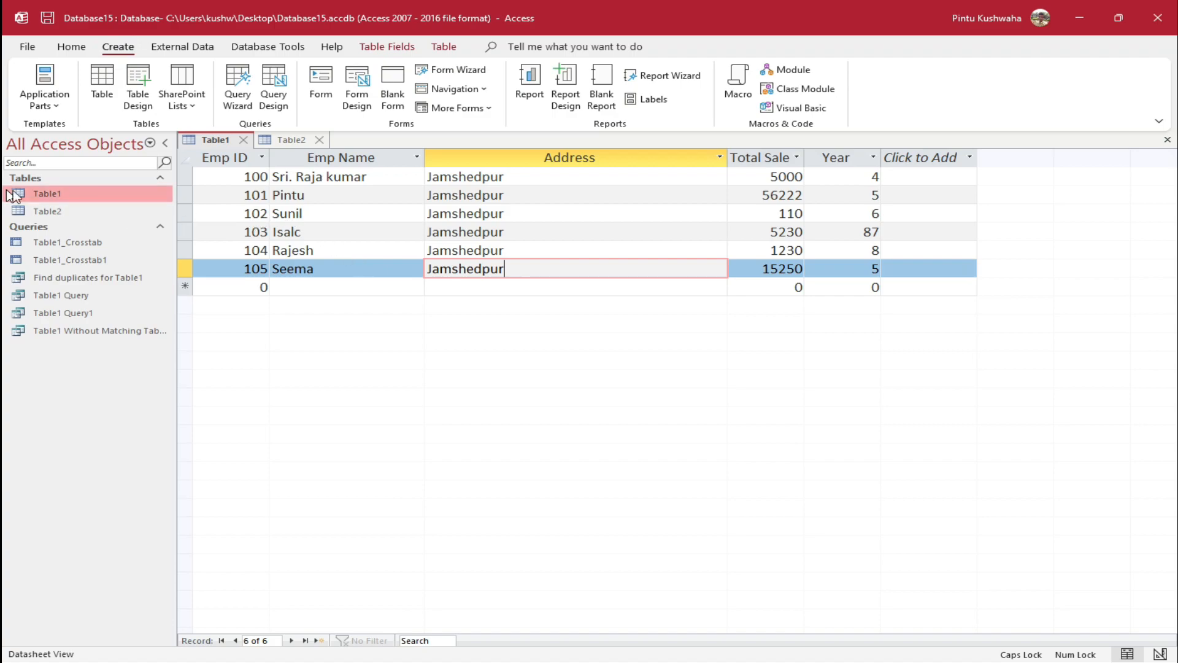
pyautogui.click(294, 142)
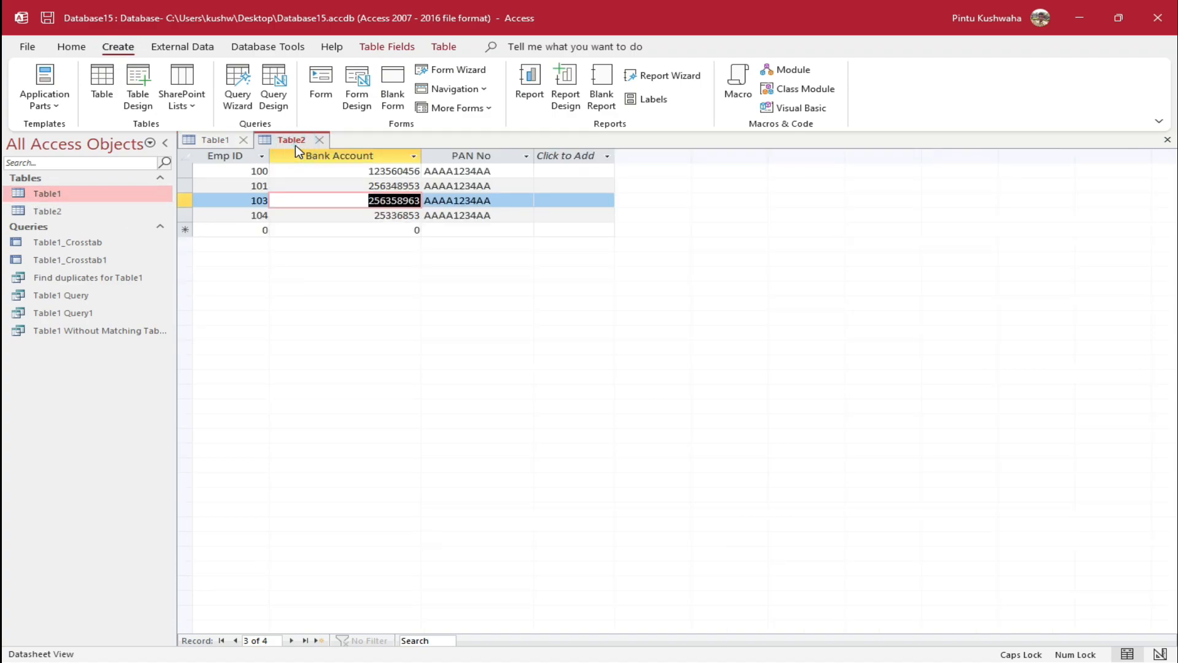
pyautogui.click(218, 145)
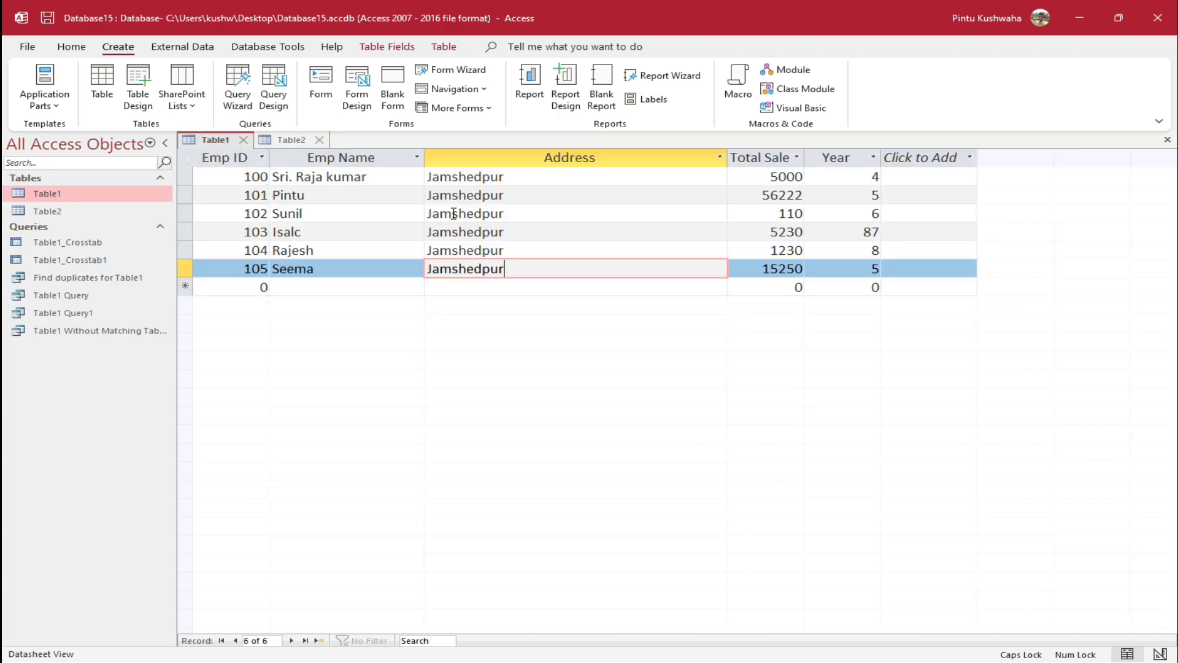
pyautogui.click(286, 141)
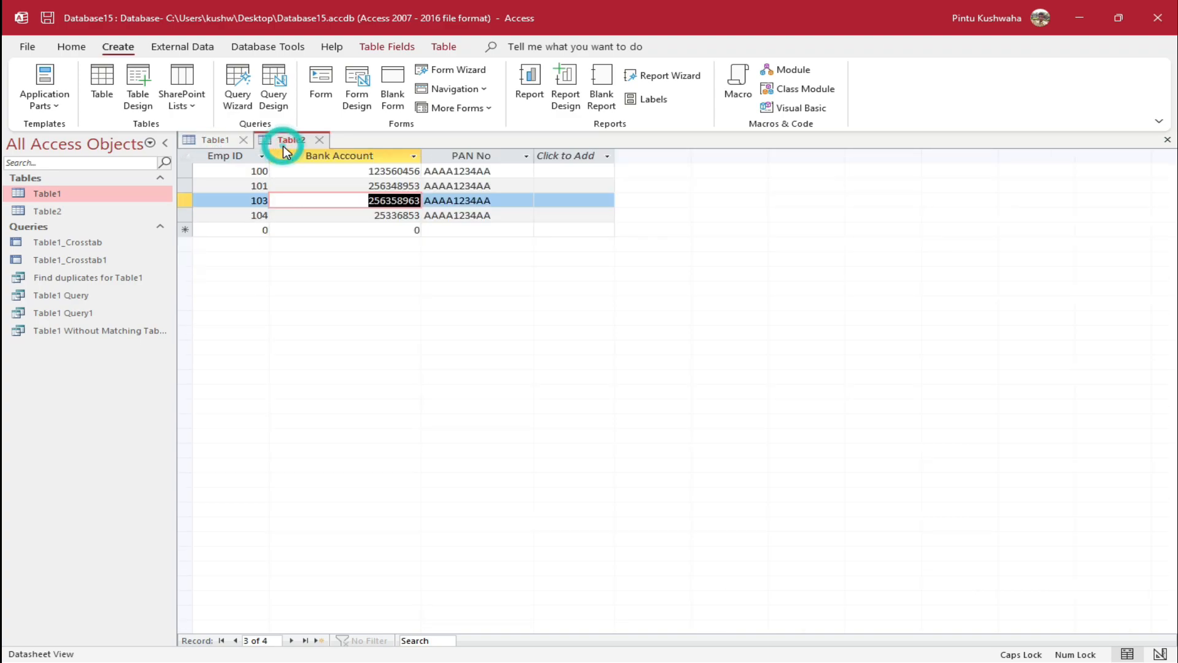
pyautogui.click(220, 145)
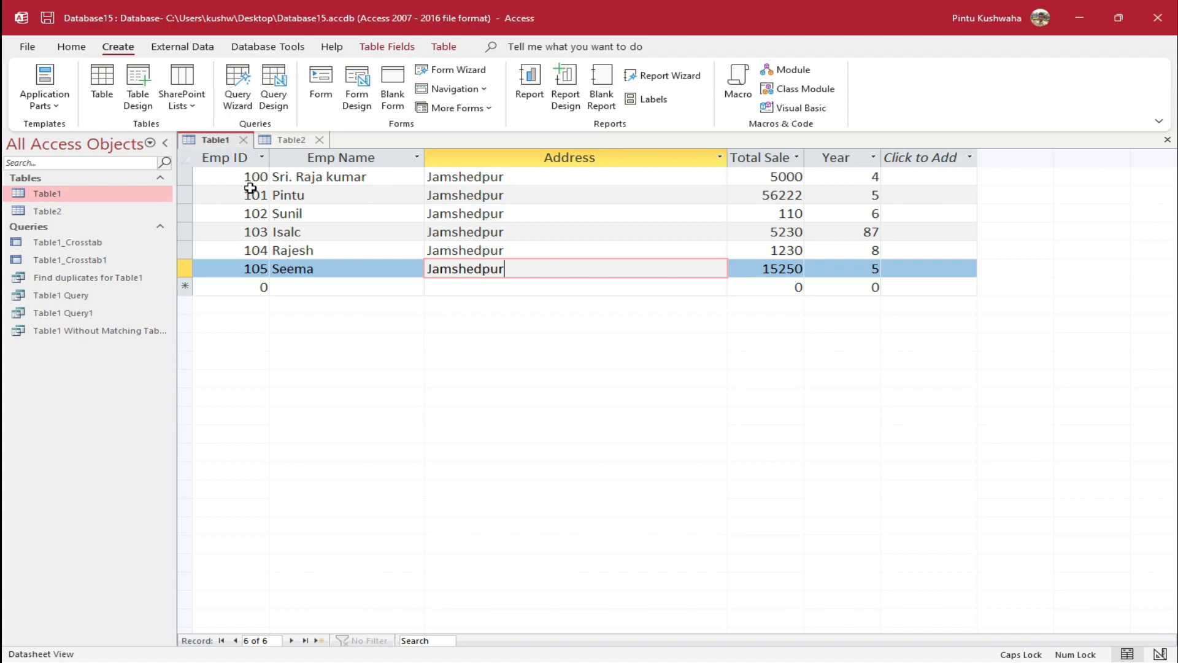
# Start a new Query1 in Design view and add Table1 and Table2 to it
pyautogui.click(274, 92)
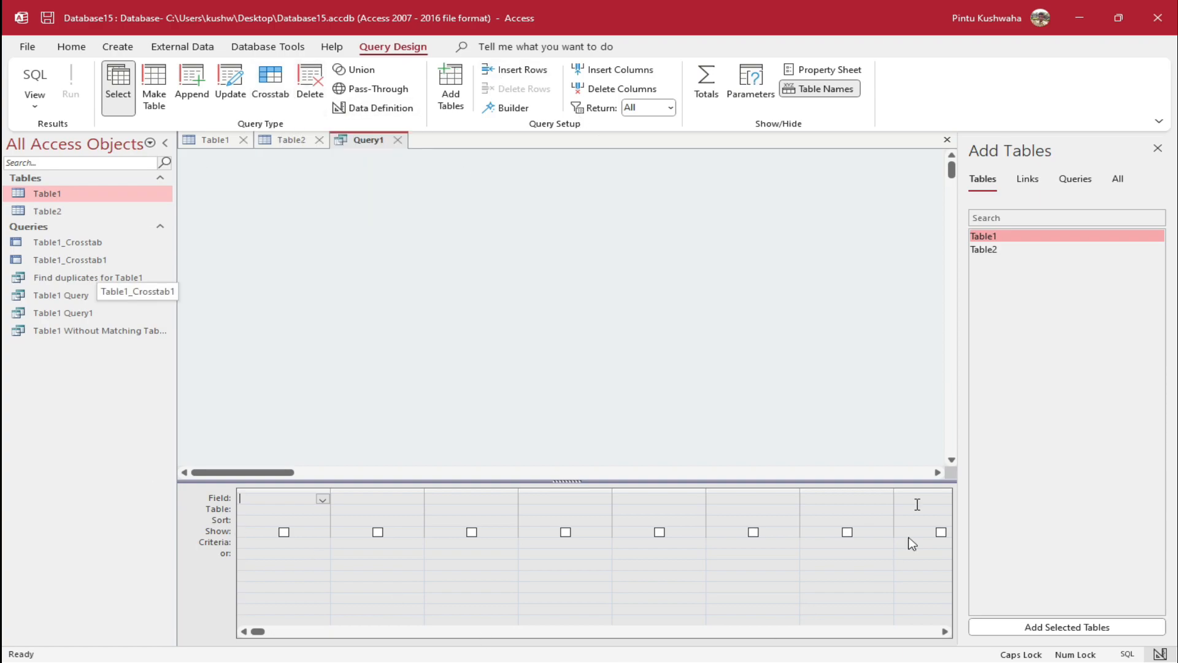
pyautogui.click(455, 102)
pyautogui.click(454, 101)
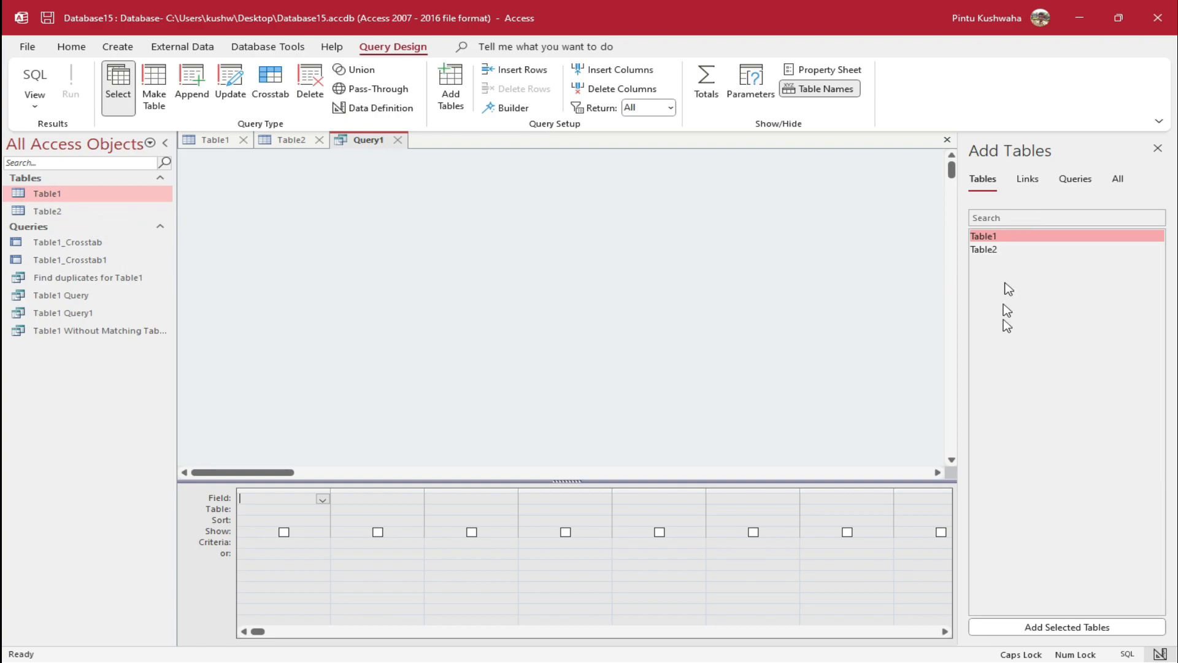
pyautogui.moveTo(1043, 238); pyautogui.dragTo(313, 229)
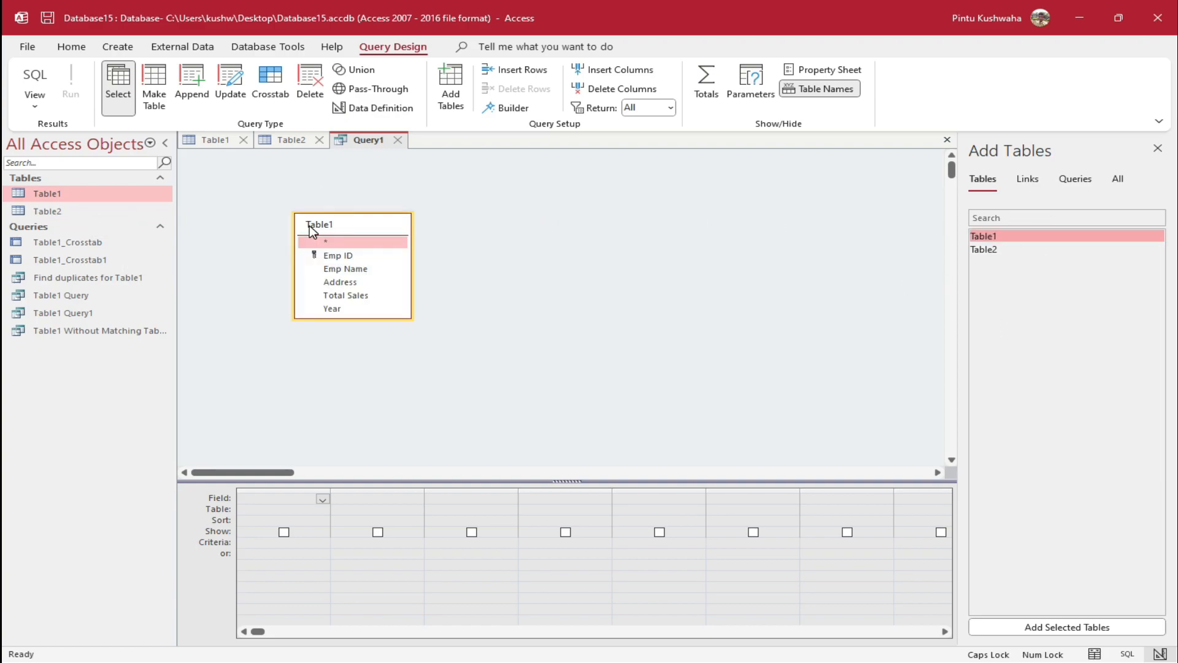
pyautogui.click(1009, 251)
pyautogui.moveTo(1010, 253); pyautogui.dragTo(563, 221)
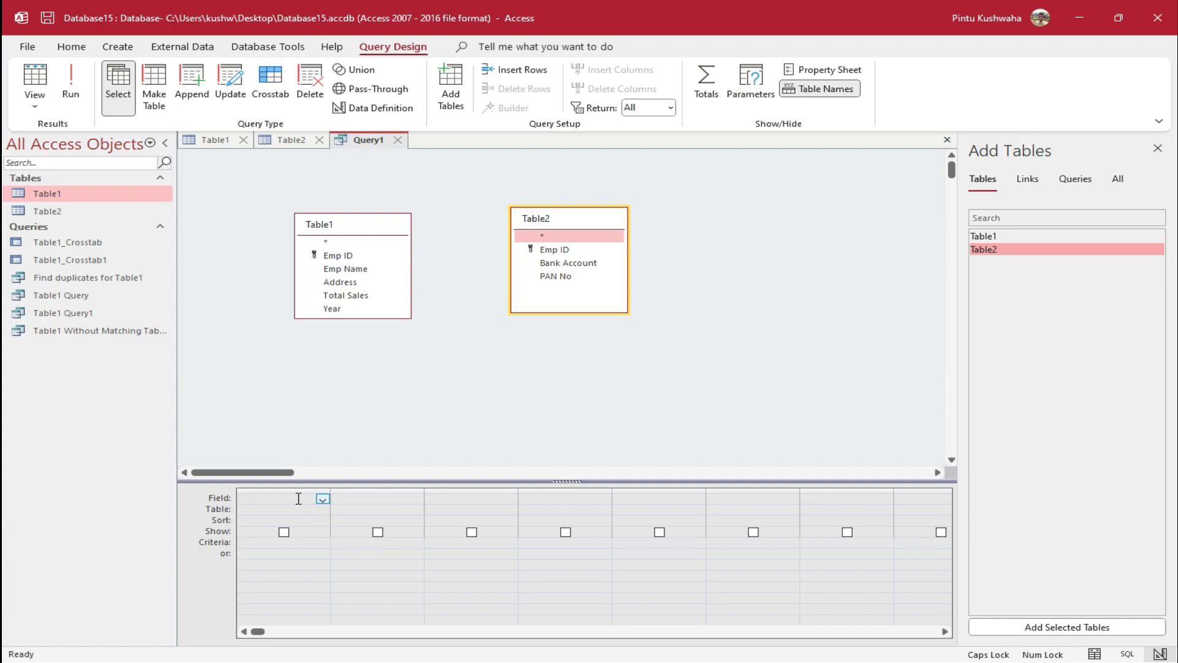
# Fill the first five query columns with Table1's Emp ID, Emp Name, Address, Total Sales and Year
pyautogui.click(323, 499)
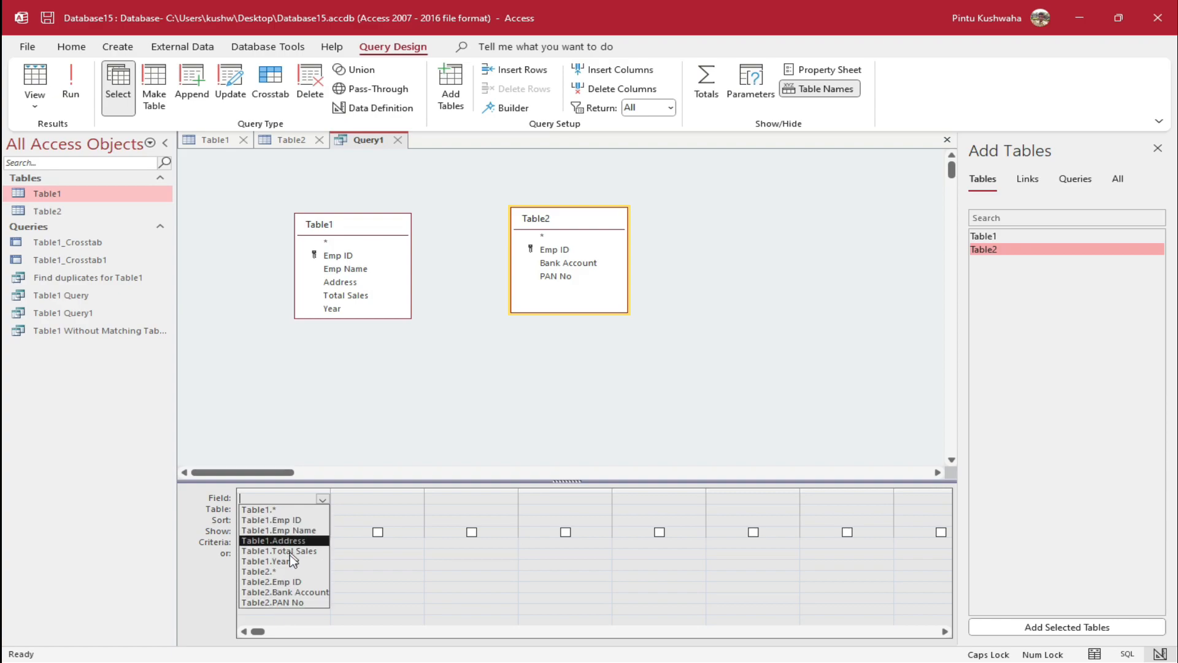
pyautogui.click(296, 520)
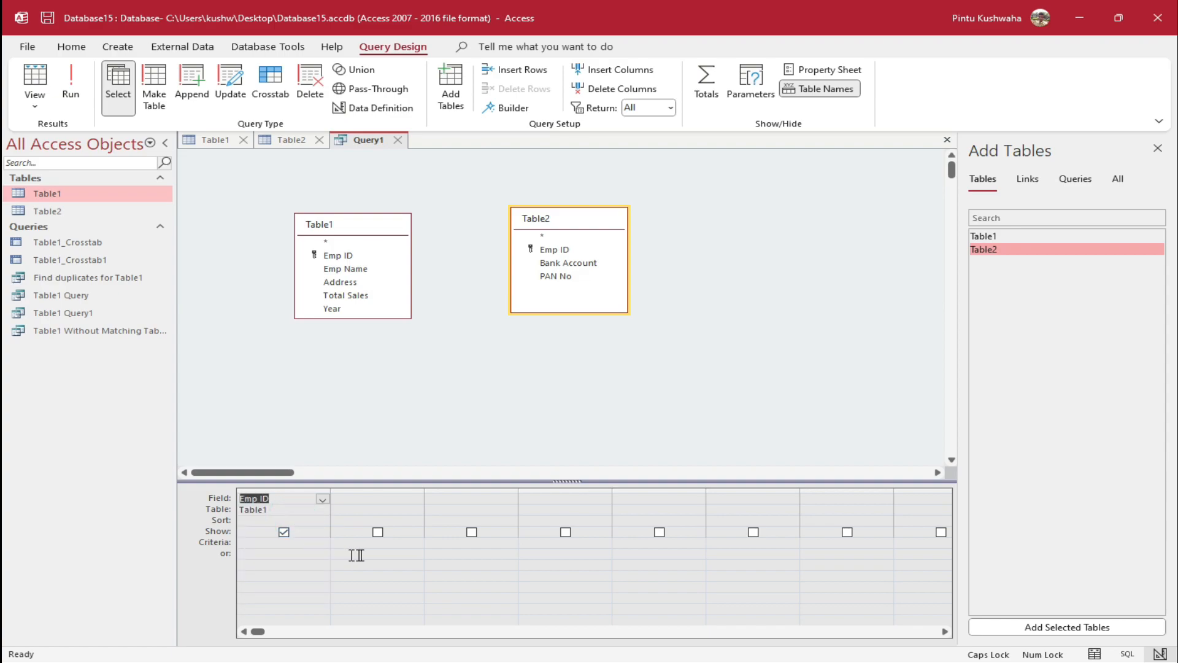
pyautogui.click(399, 499)
pyautogui.click(417, 498)
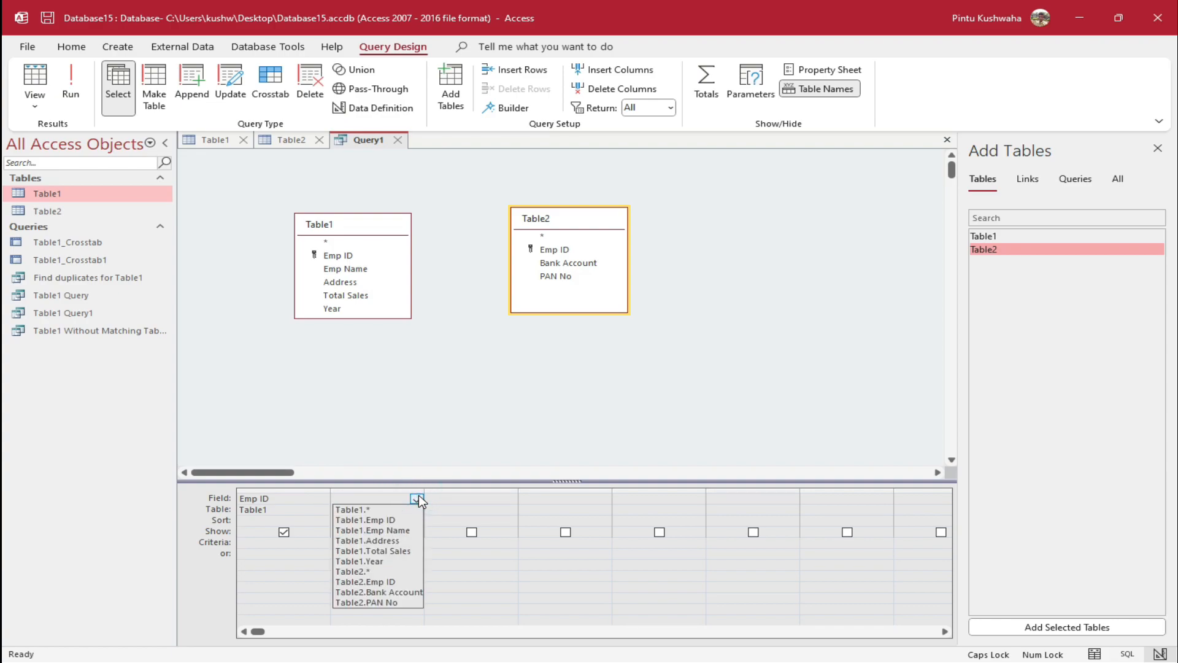
pyautogui.click(407, 530)
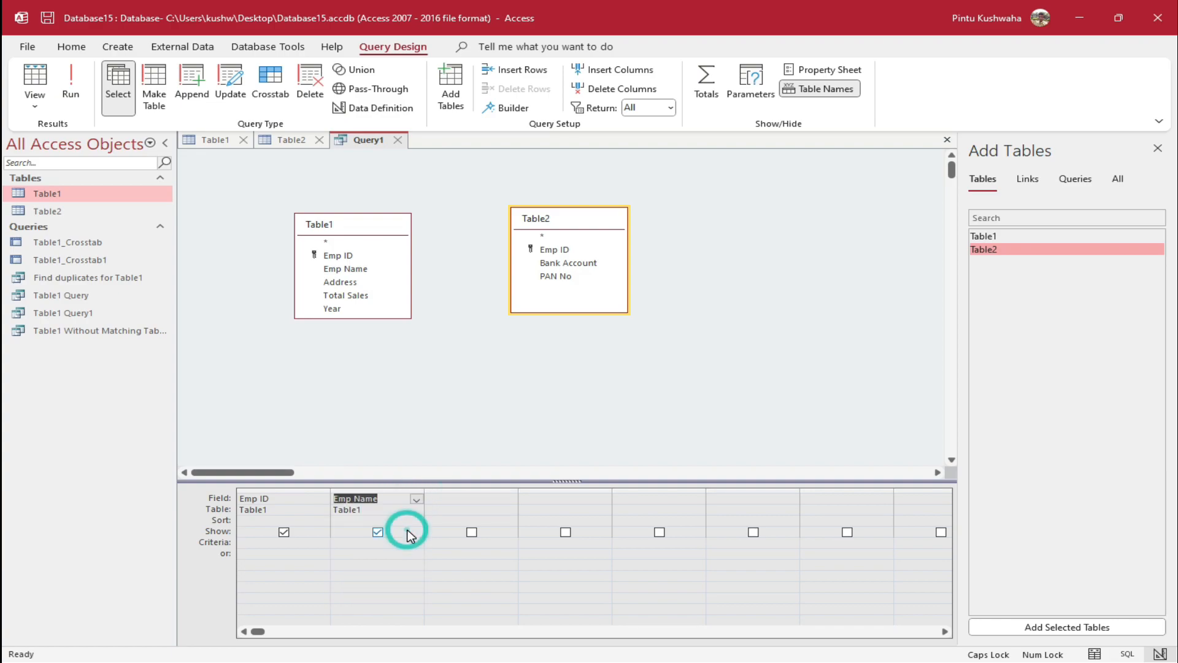
pyautogui.click(491, 499)
pyautogui.click(510, 498)
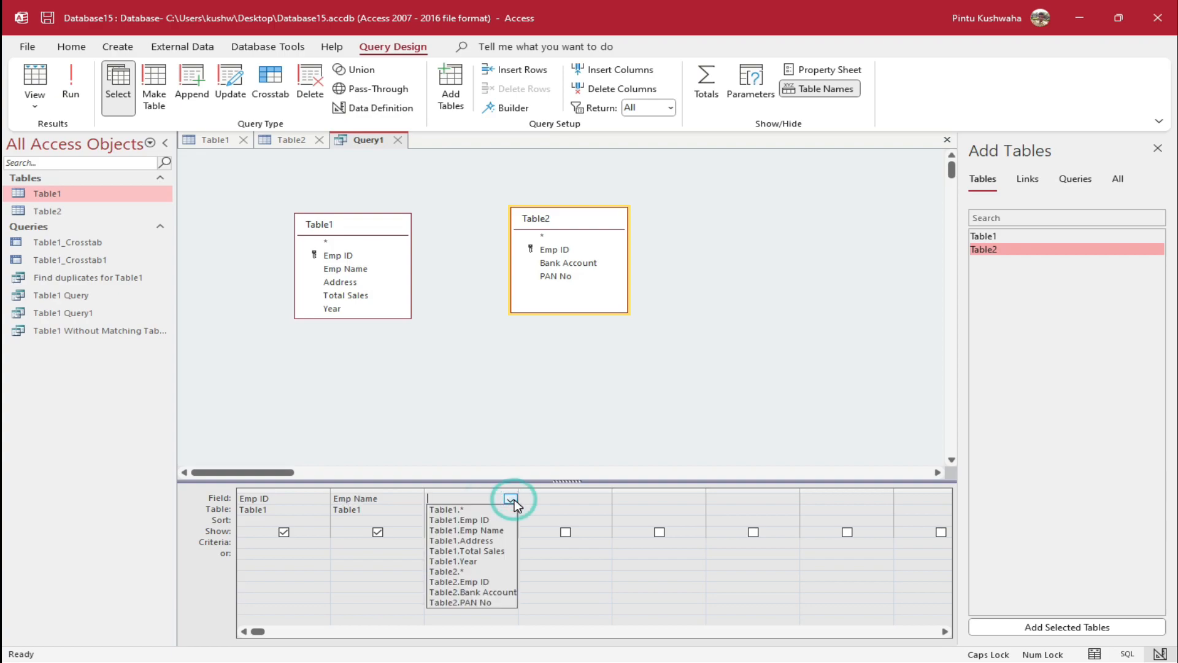
pyautogui.click(495, 541)
pyautogui.click(559, 497)
pyautogui.click(604, 498)
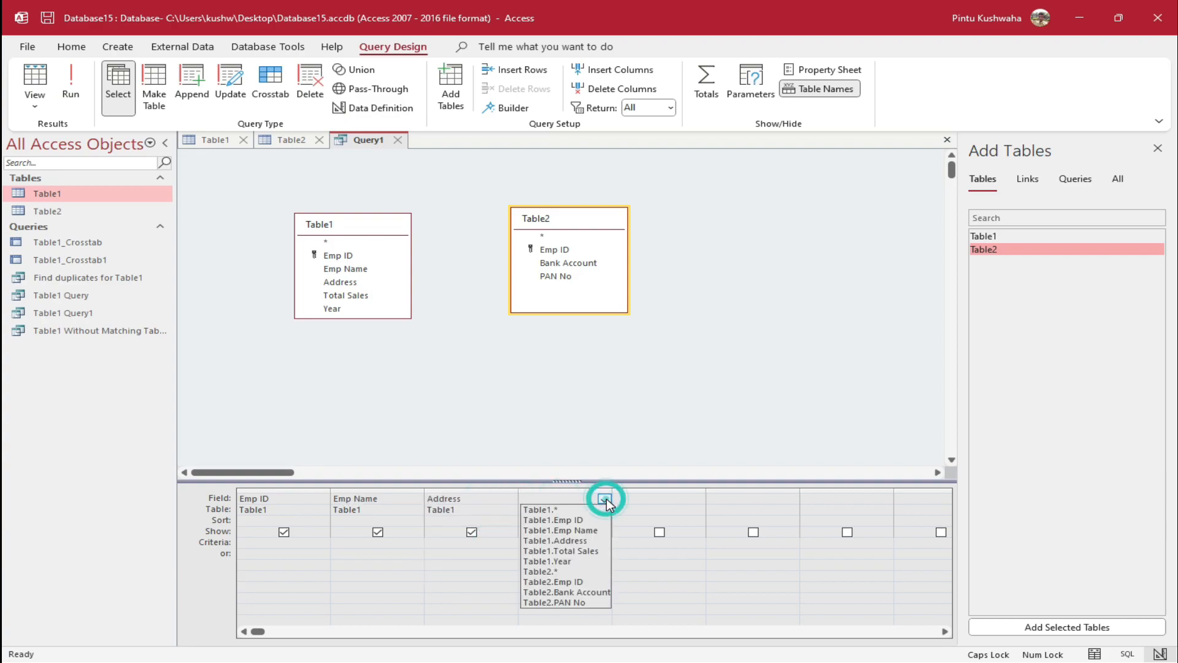
pyautogui.click(587, 553)
pyautogui.click(646, 498)
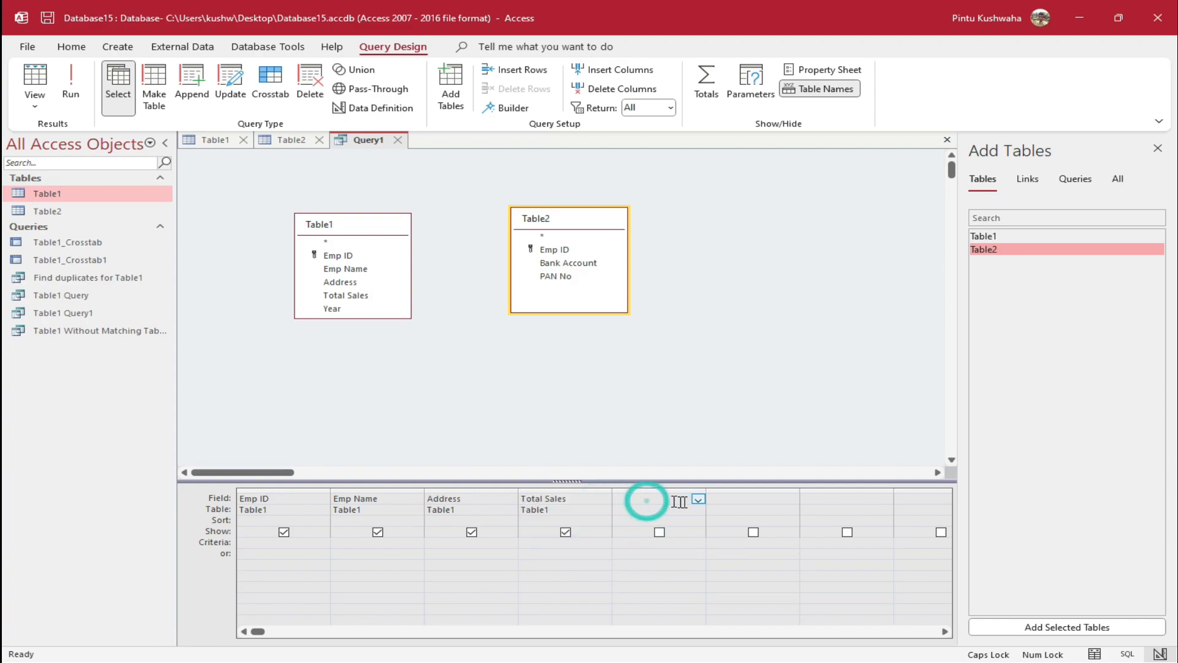
pyautogui.click(697, 498)
pyautogui.click(675, 560)
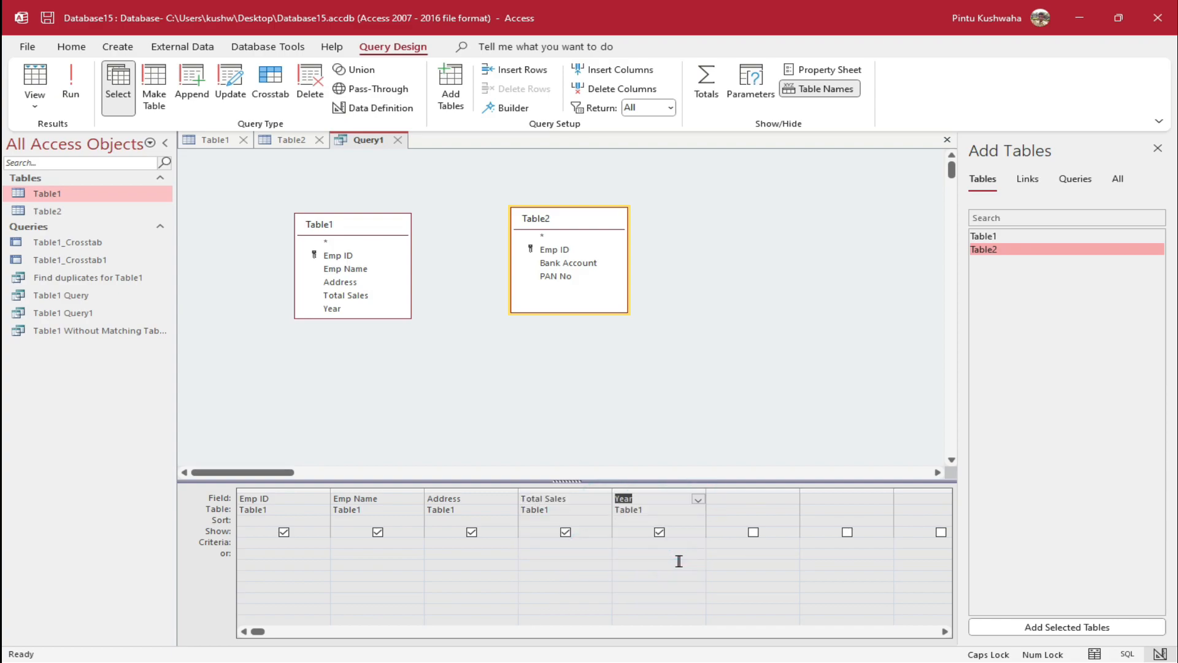
# Add Table2's Bank Account and PAN No as the sixth and seventh query columns
pyautogui.click(725, 494)
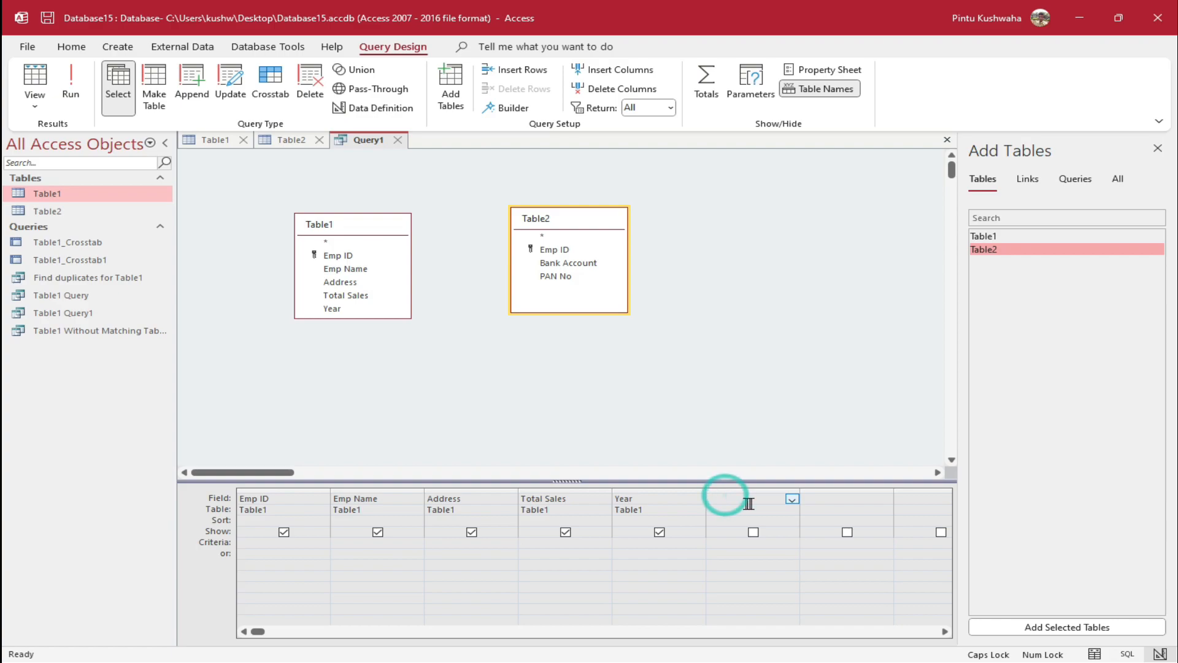
pyautogui.click(791, 500)
pyautogui.click(792, 499)
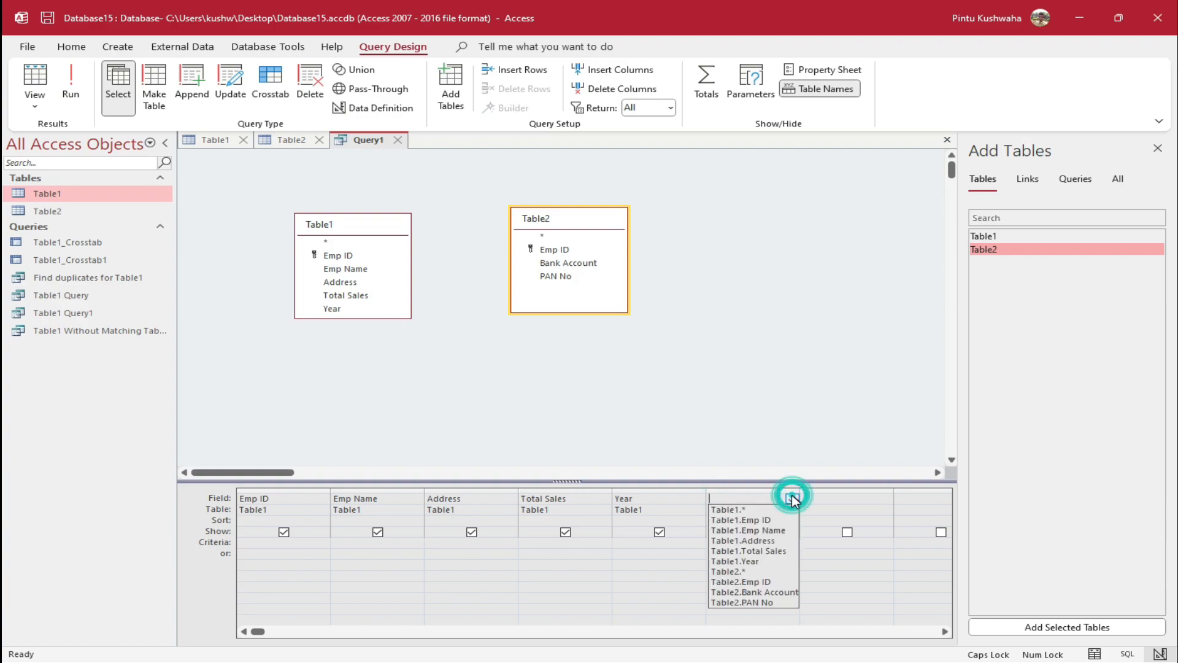
pyautogui.click(761, 593)
pyautogui.click(832, 499)
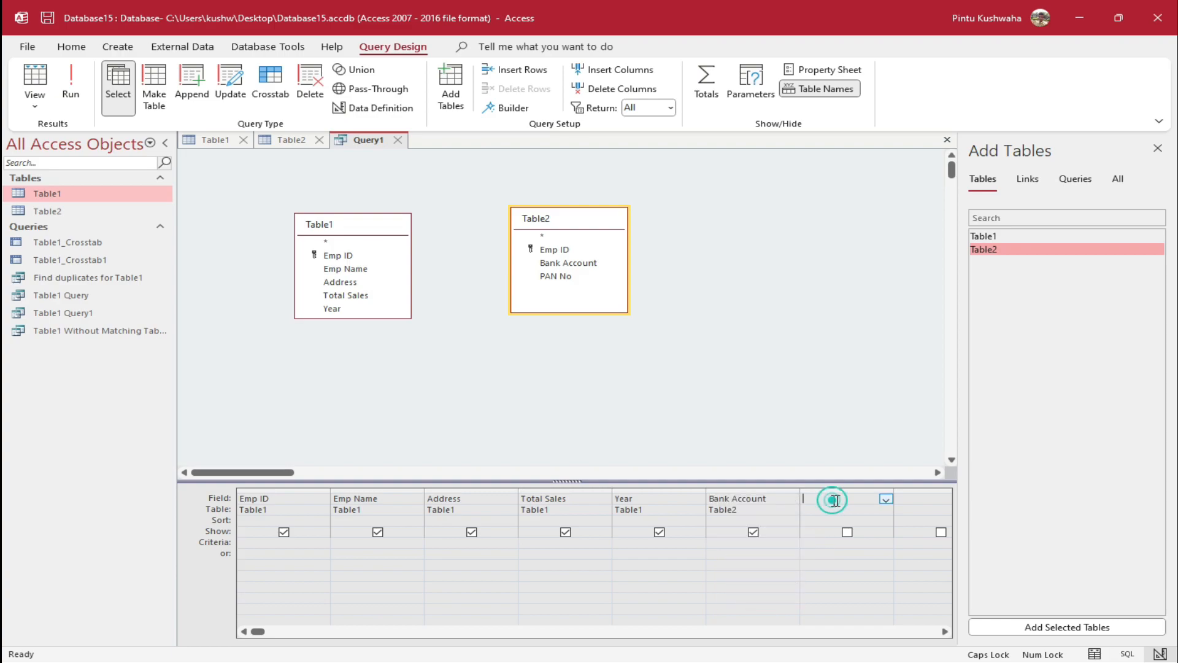
pyautogui.click(885, 499)
pyautogui.click(858, 601)
pyautogui.rightClick(349, 140)
# Save the query as Query1 and open its datasheet showing 24 employee–bank account rows
pyautogui.click(411, 151)
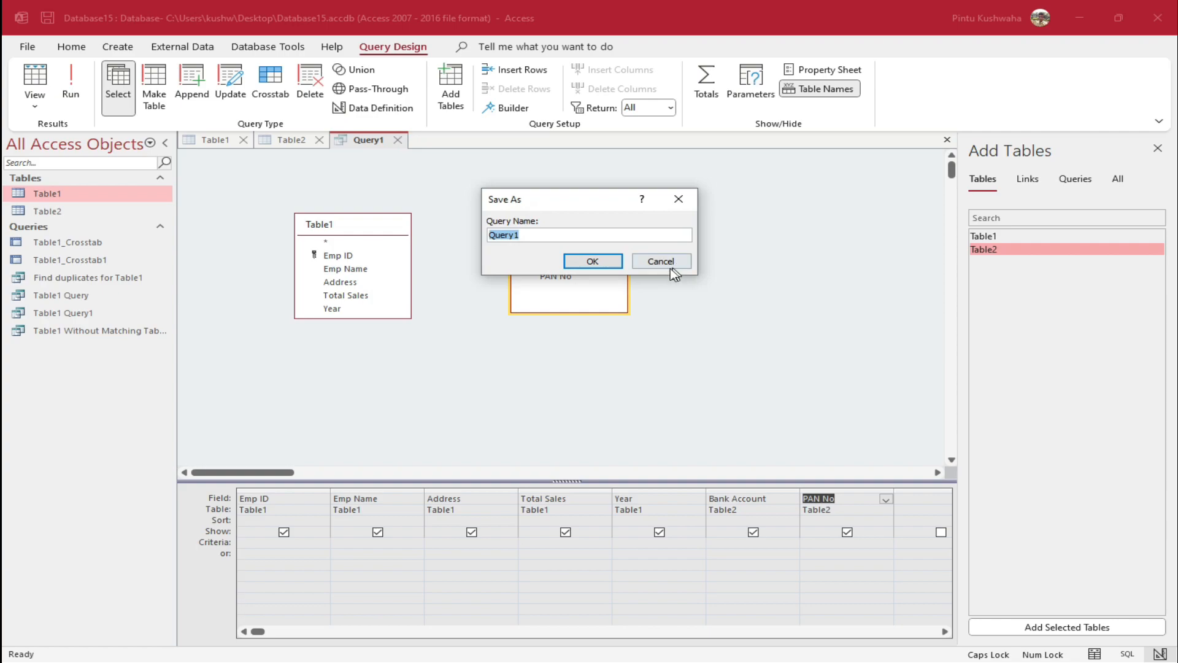
pyautogui.click(599, 264)
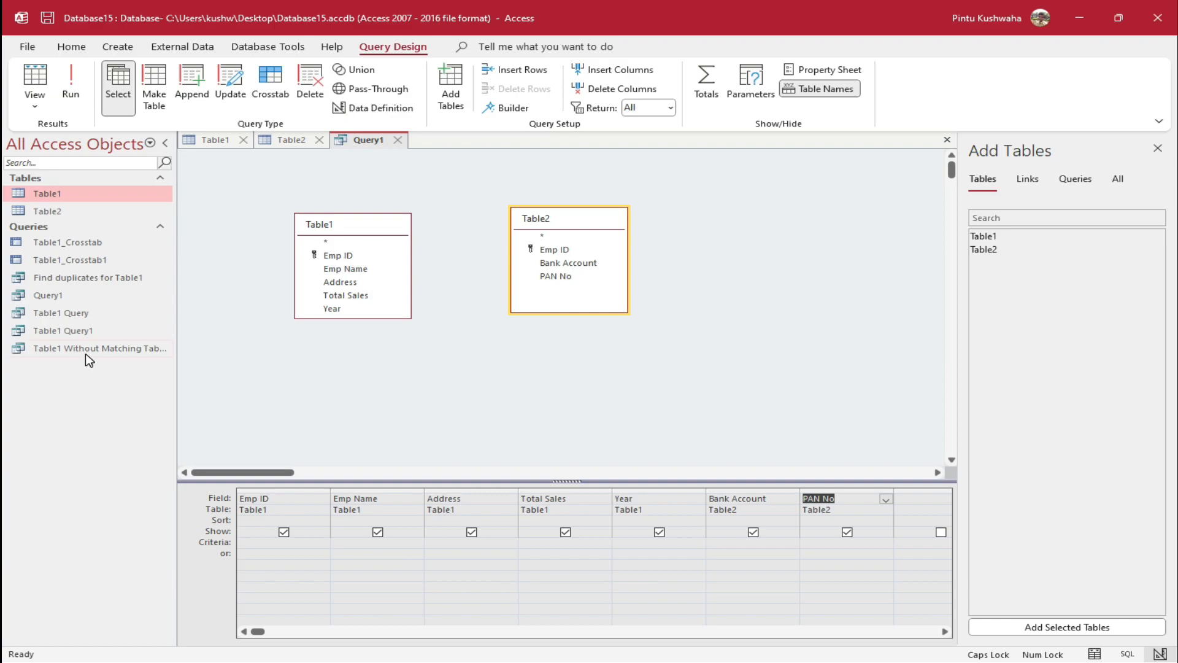
pyautogui.doubleClick(125, 351)
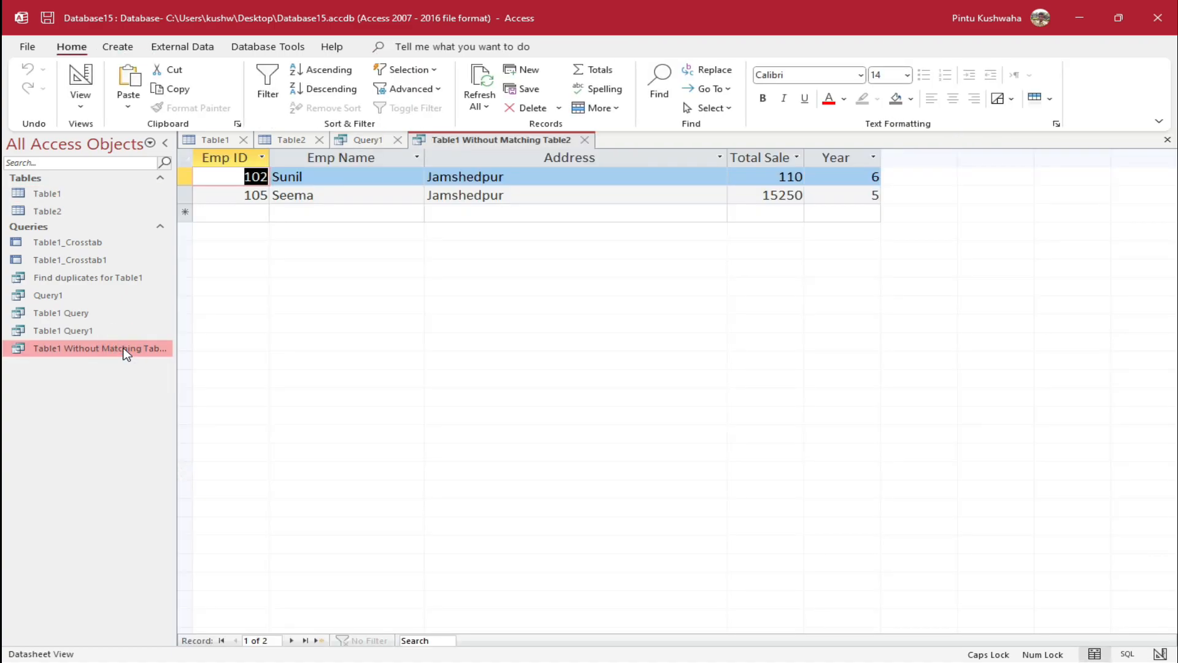
pyautogui.doubleClick(84, 297)
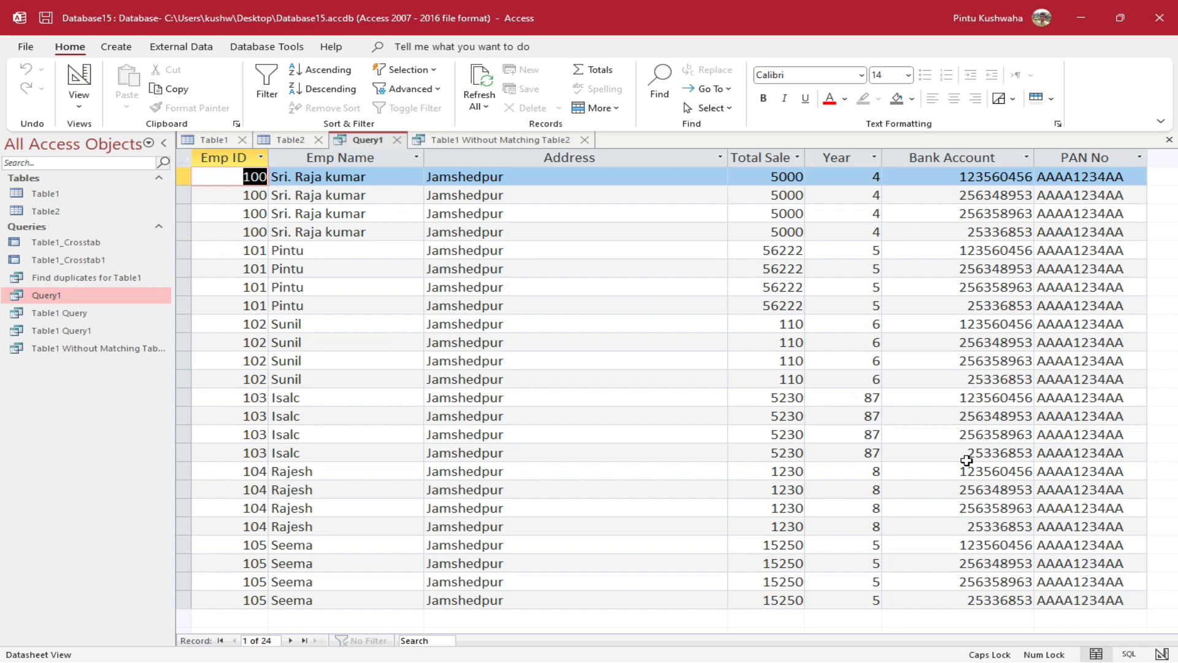
# Bring Table1's six-employee datasheet back to the front from the navigation pane
pyautogui.click(87, 197)
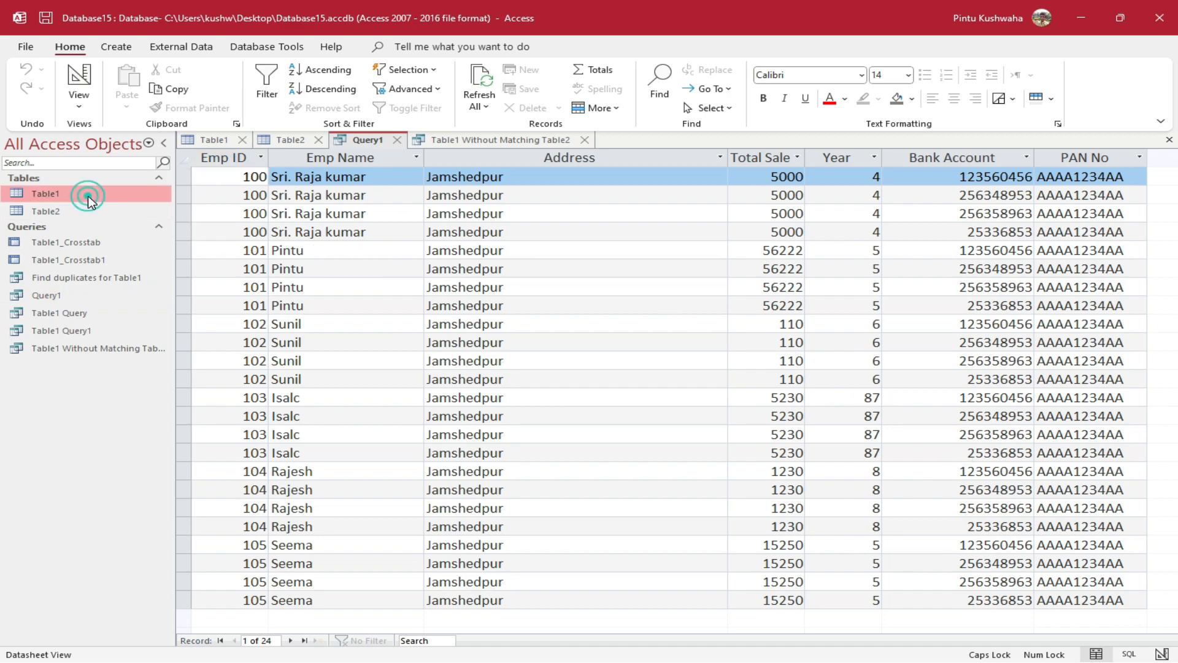
pyautogui.doubleClick(88, 196)
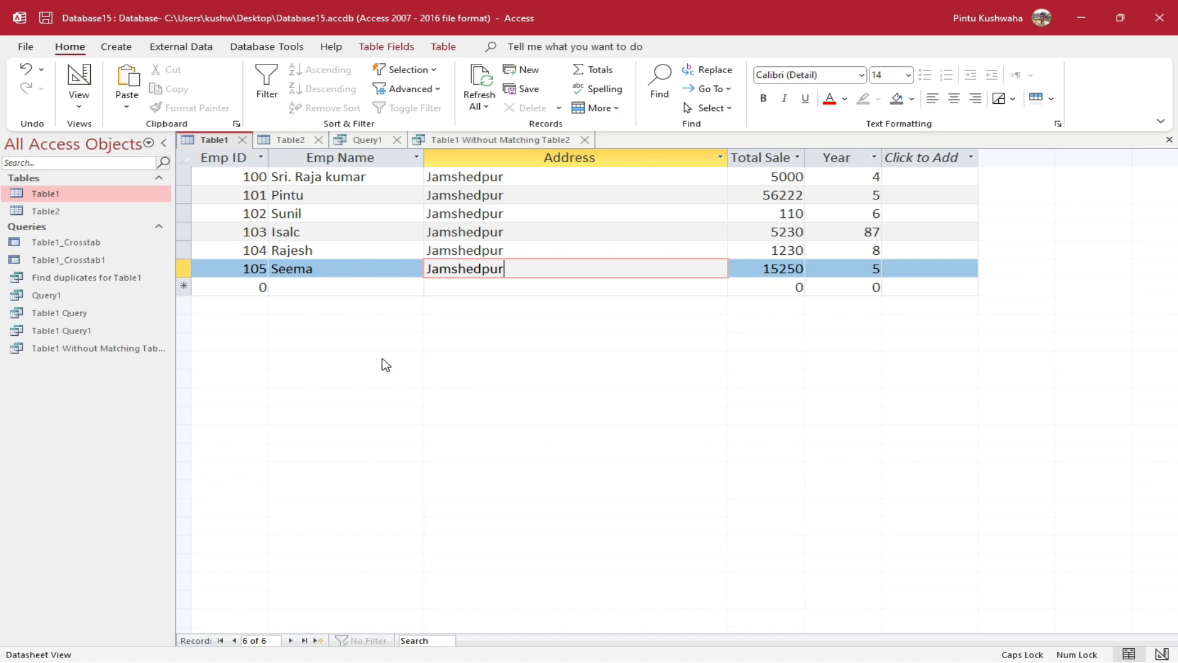
pyautogui.click(138, 47)
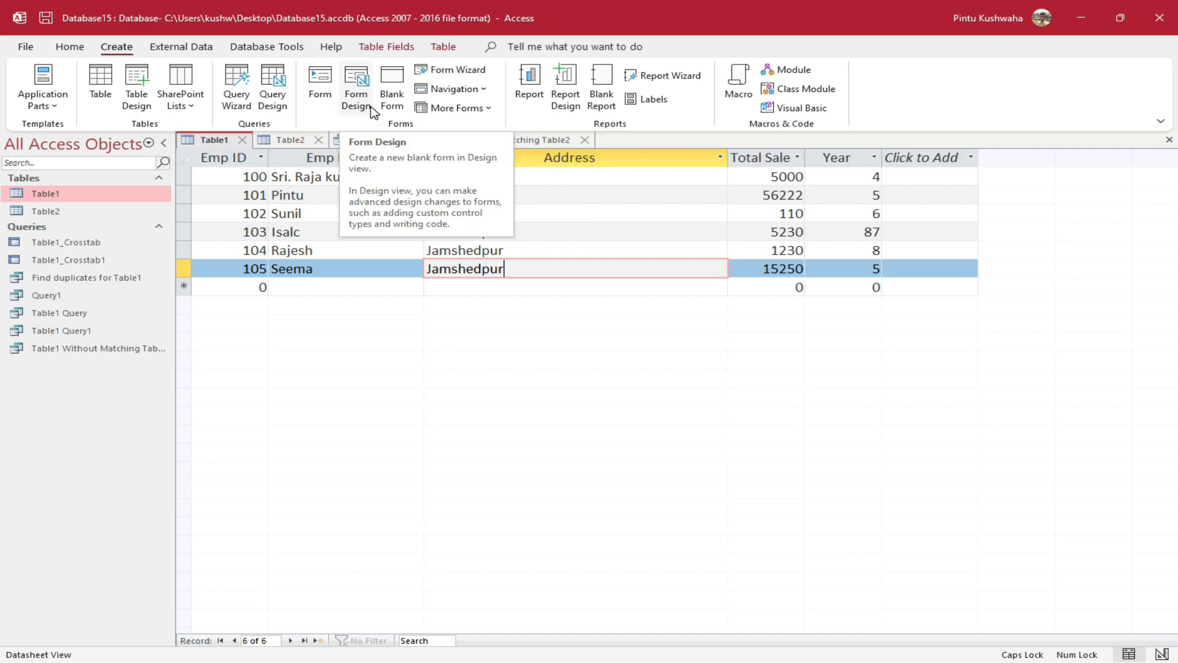
# Create a quick form from Table1 and page through all six employee records to a blank one
pyautogui.click(319, 101)
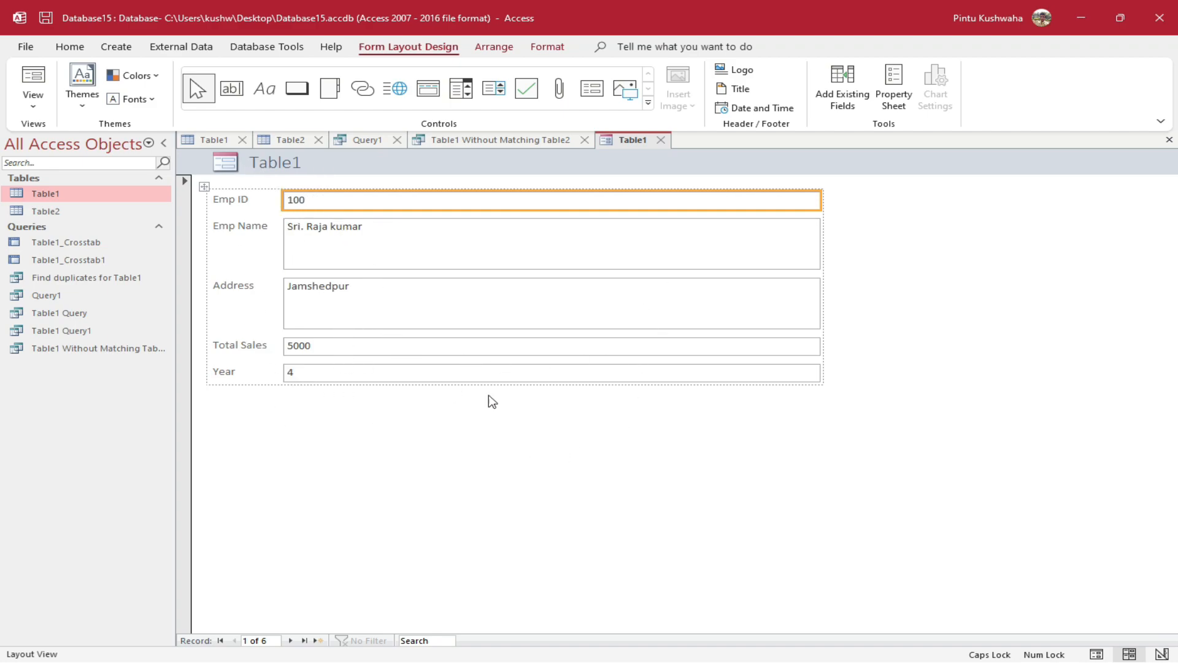
pyautogui.click(289, 640)
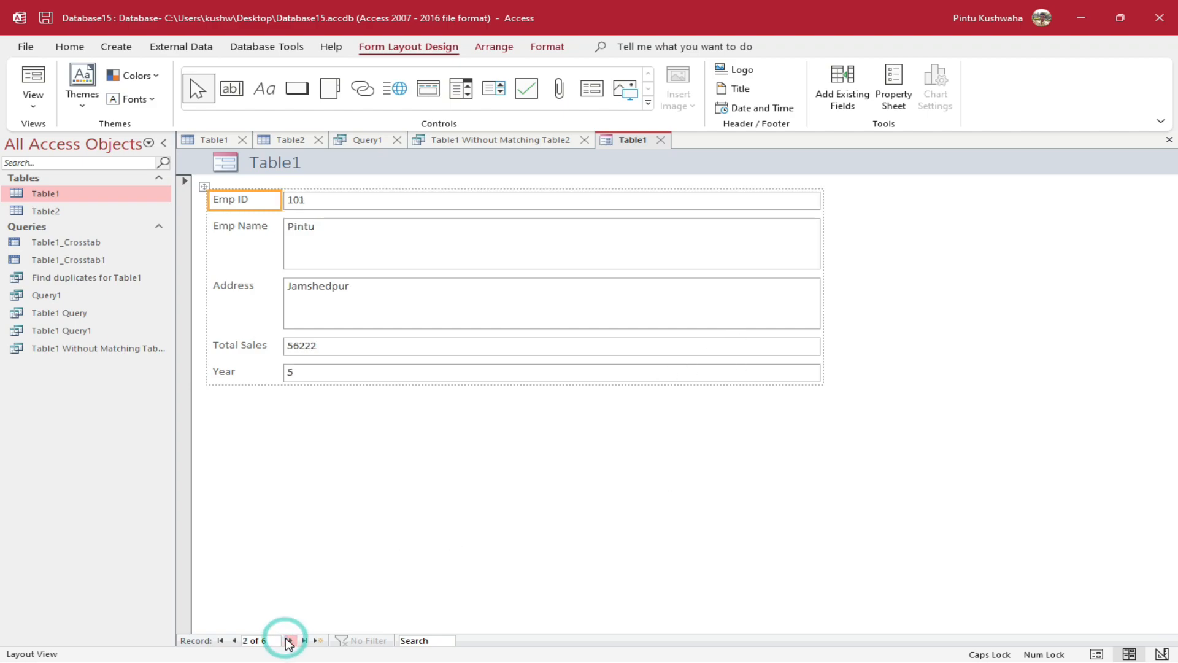
pyautogui.click(288, 640)
pyautogui.click(288, 640)
pyautogui.click(288, 640)
pyautogui.click(287, 640)
pyautogui.click(288, 640)
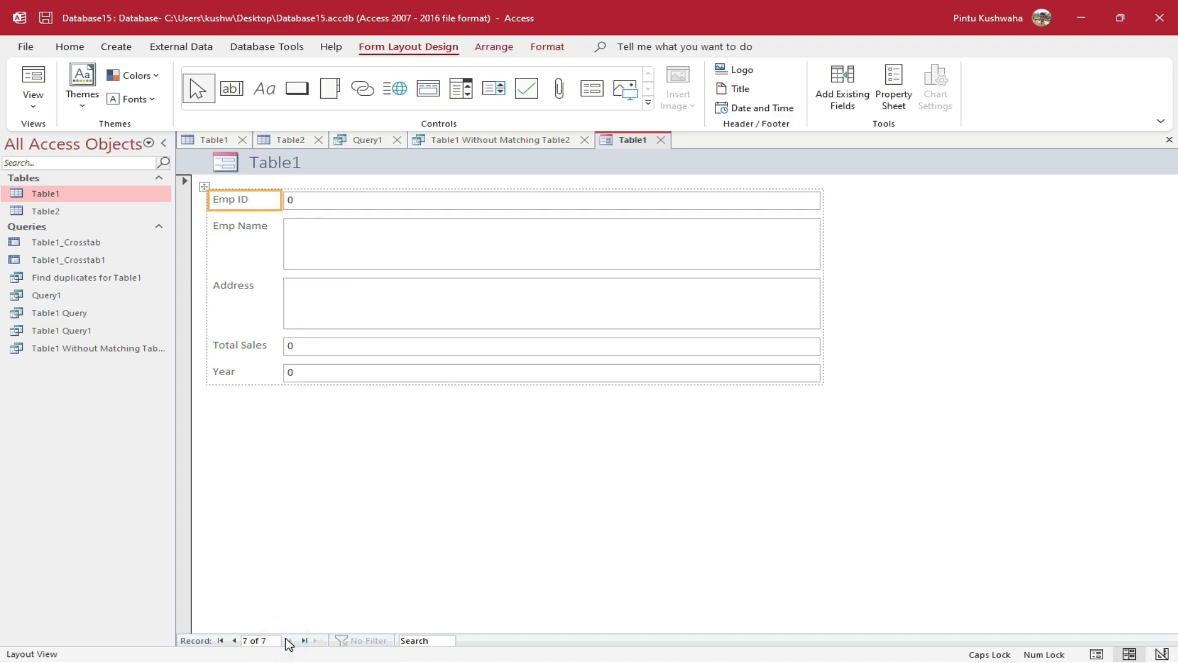
# Check the Emp ID through Year fields, then close the form without saving its design
pyautogui.click(359, 205)
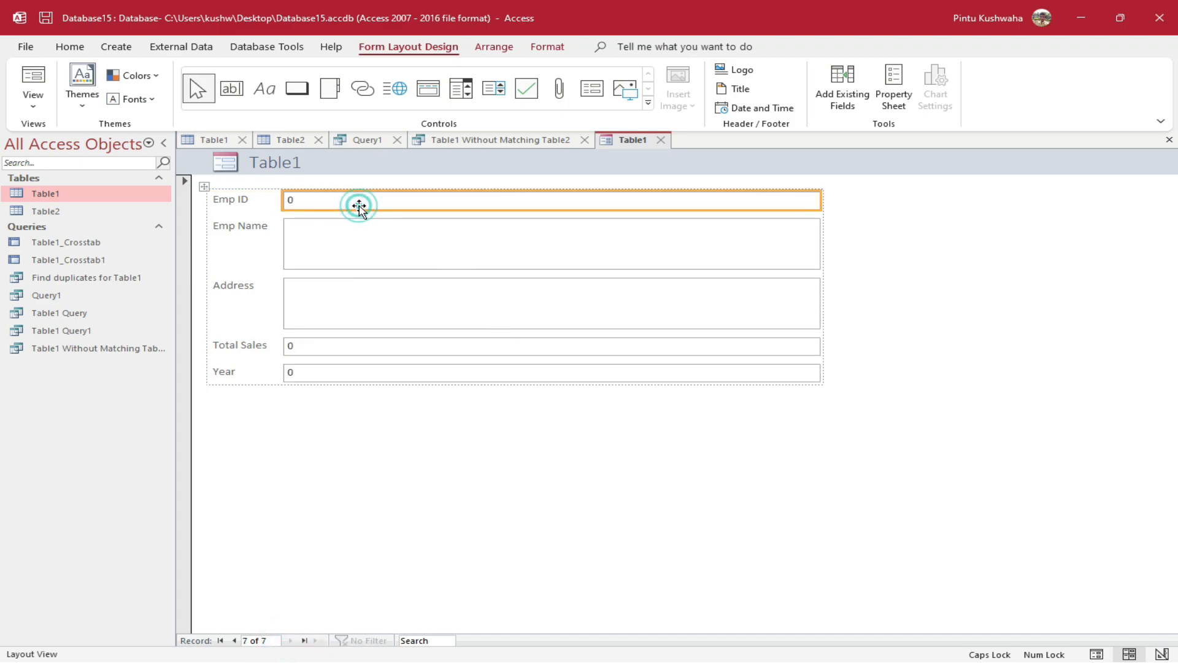
pyautogui.click(350, 256)
pyautogui.click(345, 307)
pyautogui.click(356, 349)
pyautogui.click(357, 370)
pyautogui.click(358, 351)
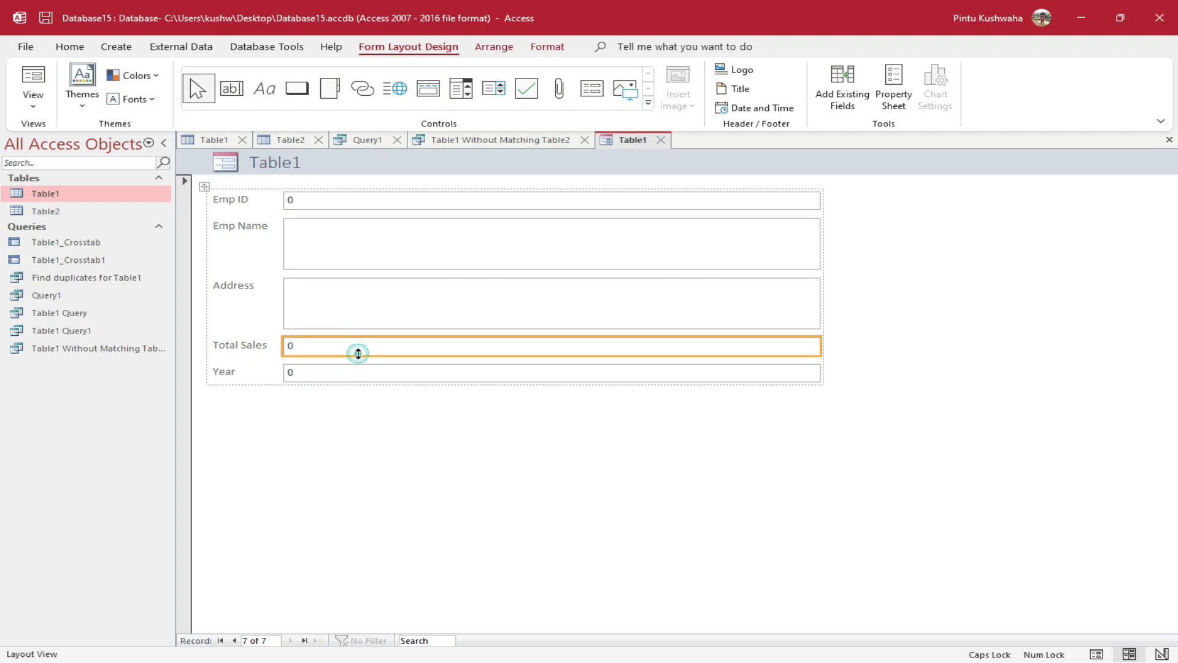
pyautogui.click(356, 371)
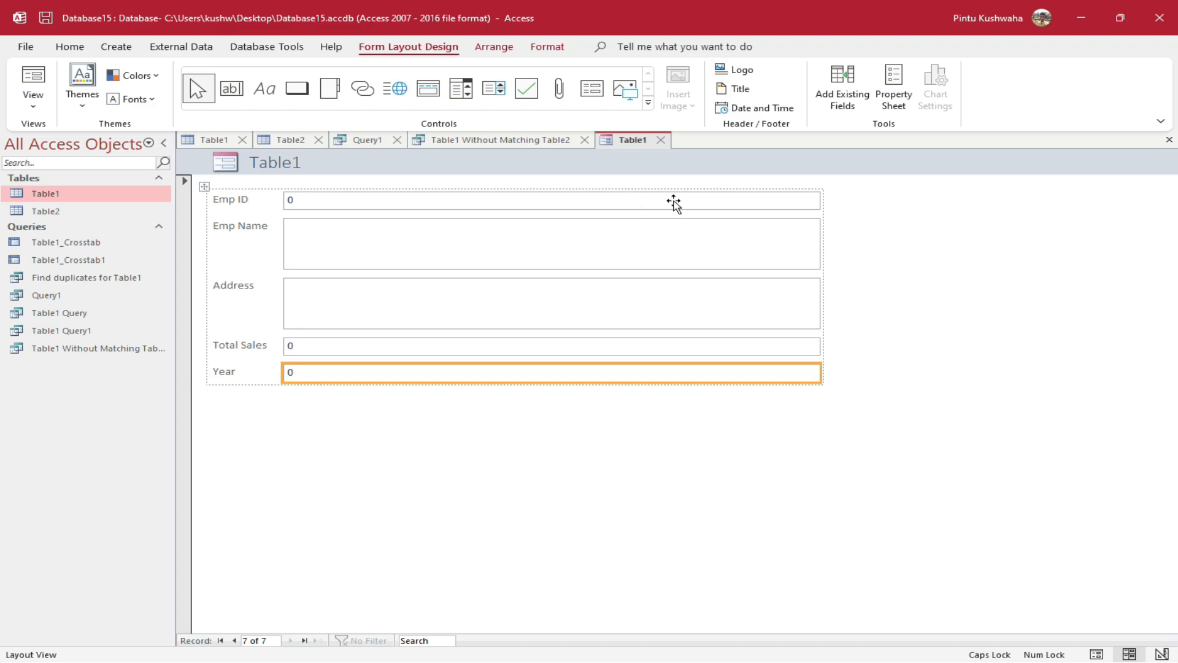
pyautogui.click(665, 142)
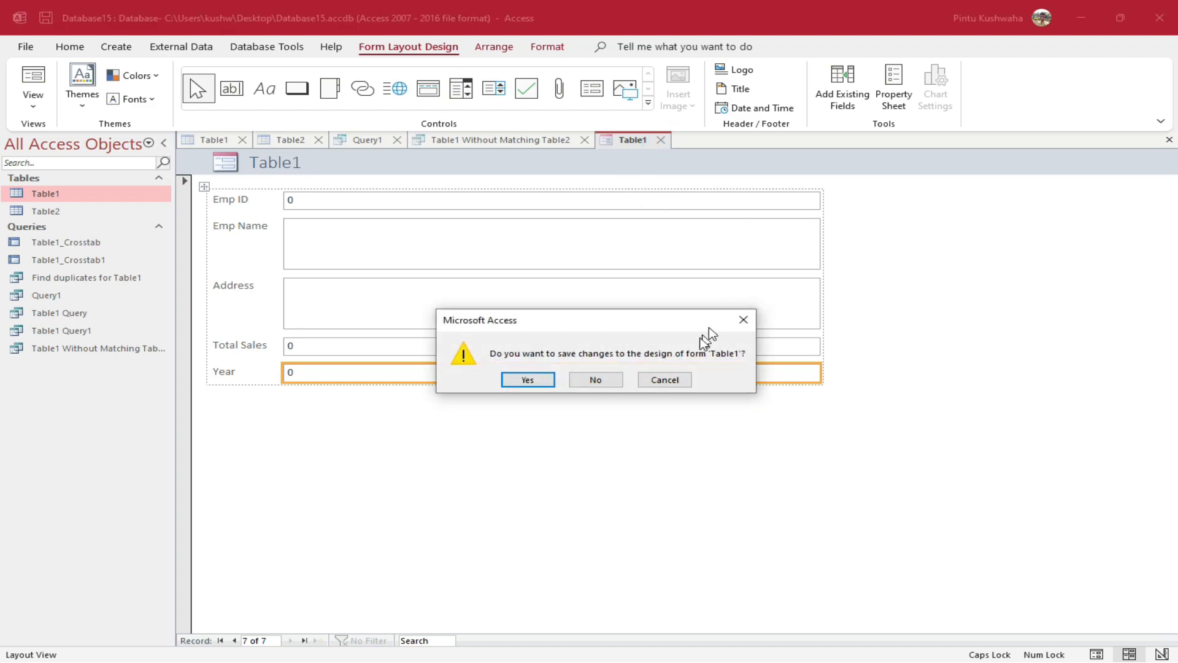
pyautogui.click(611, 378)
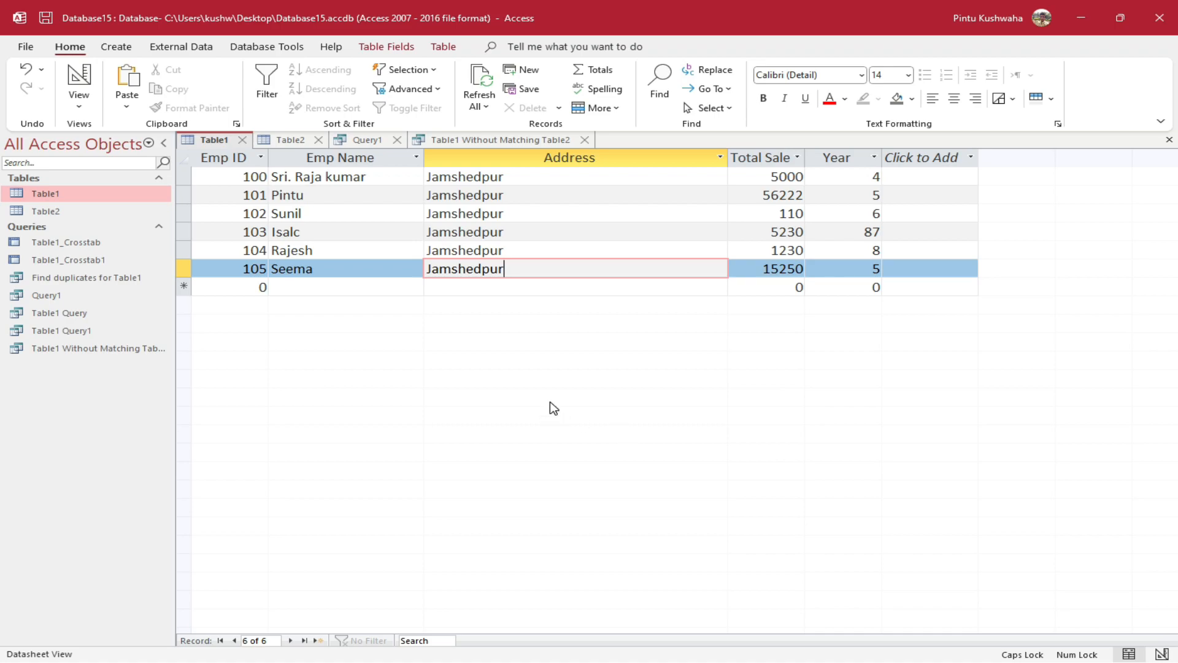
# Start a blank Form Design, enlarge its Detail area, and list fields from all tables
pyautogui.click(126, 51)
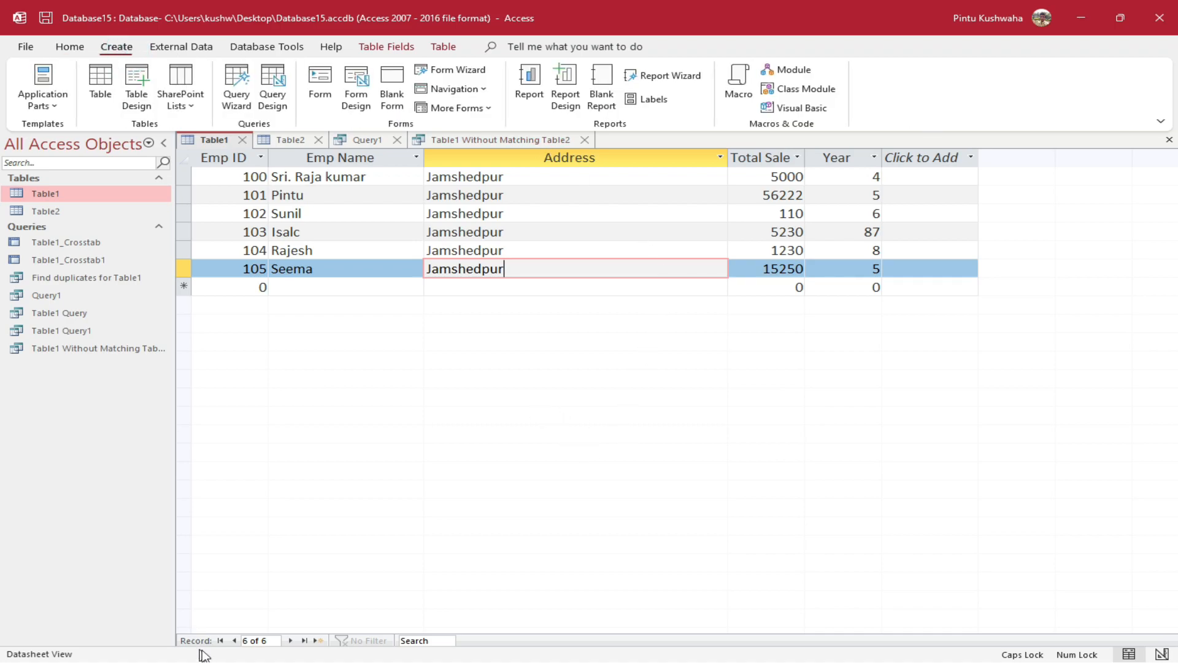
pyautogui.click(345, 115)
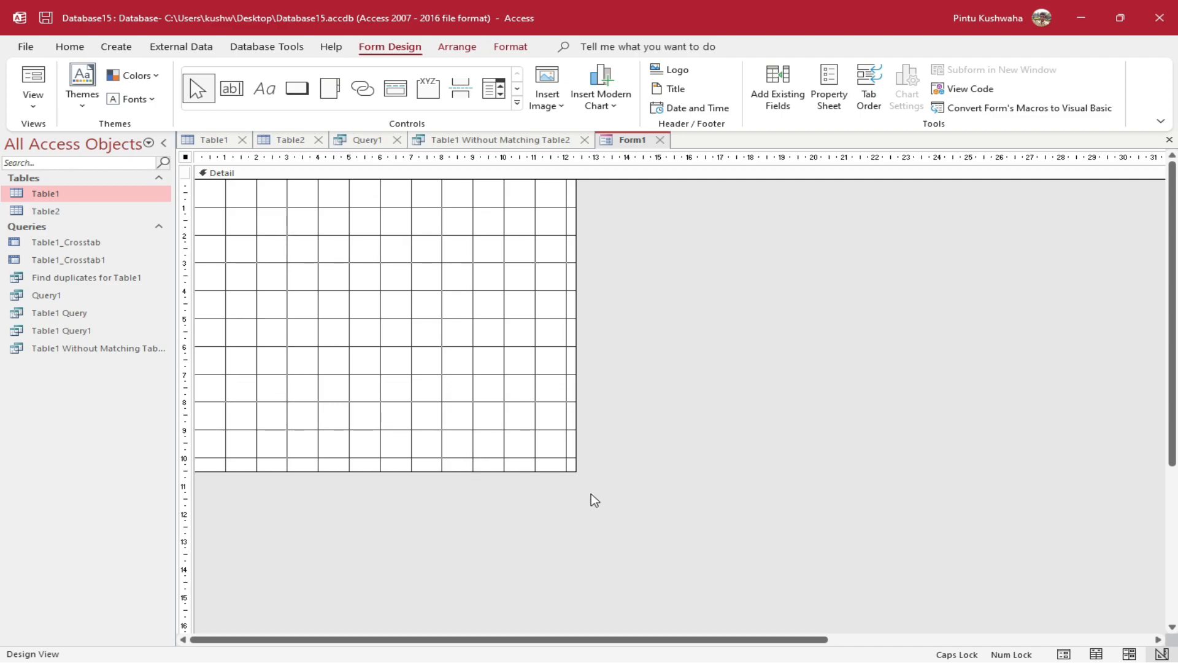
pyautogui.moveTo(577, 469); pyautogui.dragTo(1157, 435)
pyautogui.moveTo(823, 437); pyautogui.dragTo(790, 626)
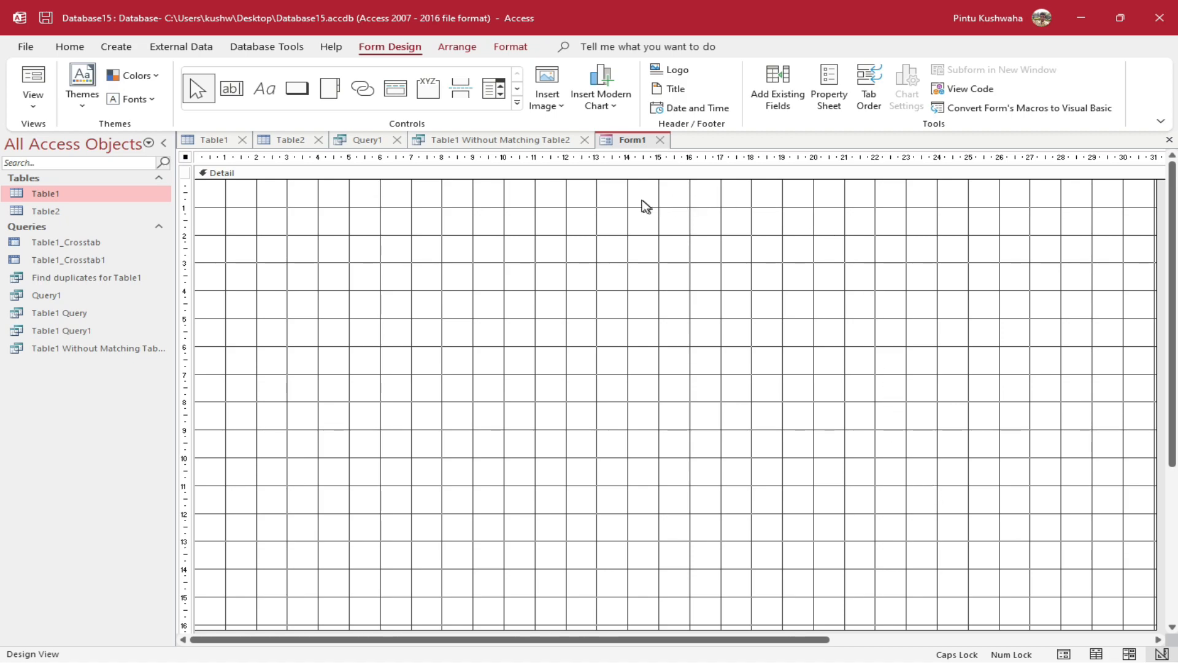
pyautogui.click(793, 106)
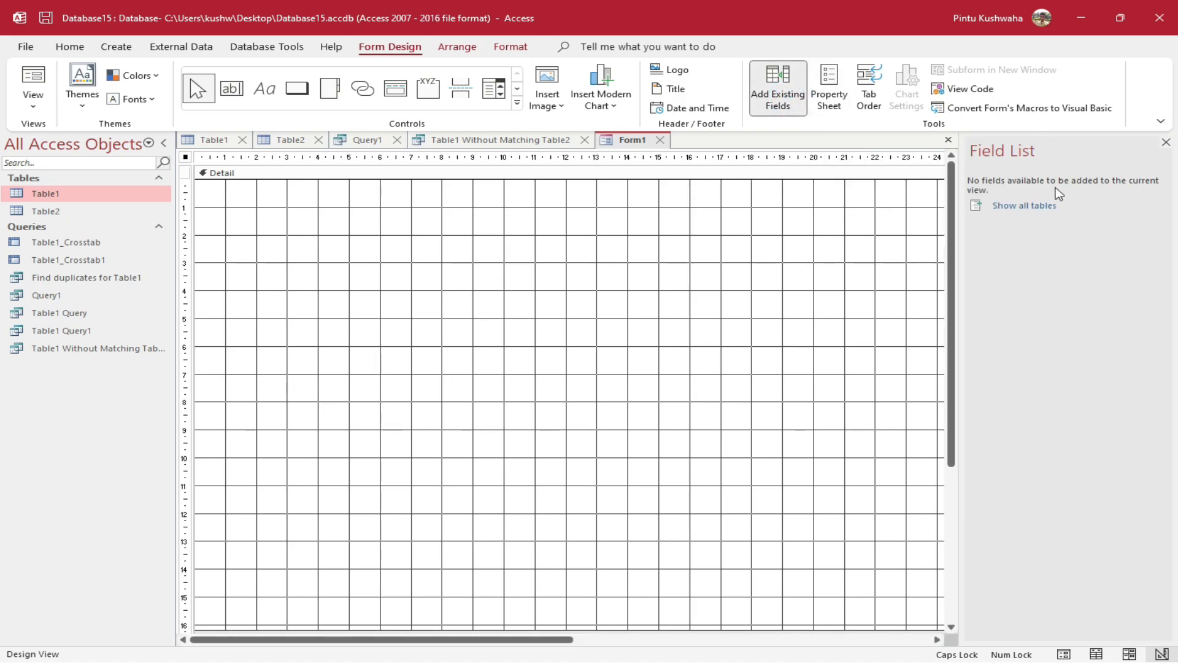
pyautogui.click(1042, 206)
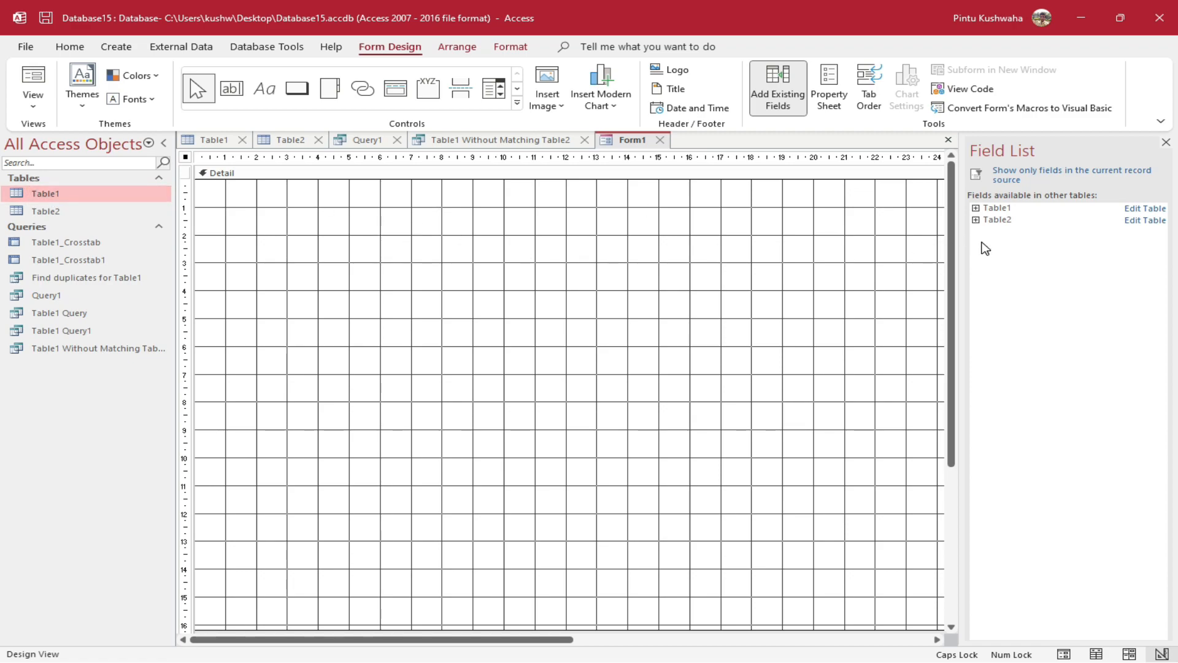
# Place Table1's Emp ID, Emp Name and Address on the form, aligning their labels
pyautogui.click(977, 209)
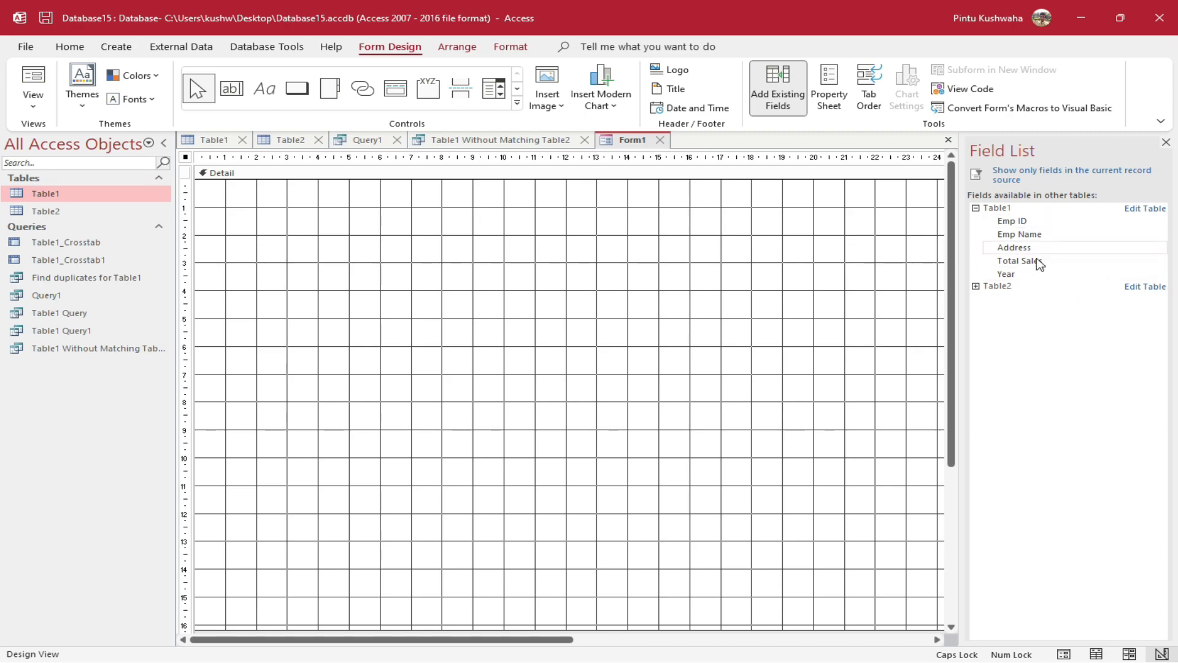
pyautogui.moveTo(1052, 221); pyautogui.dragTo(319, 225)
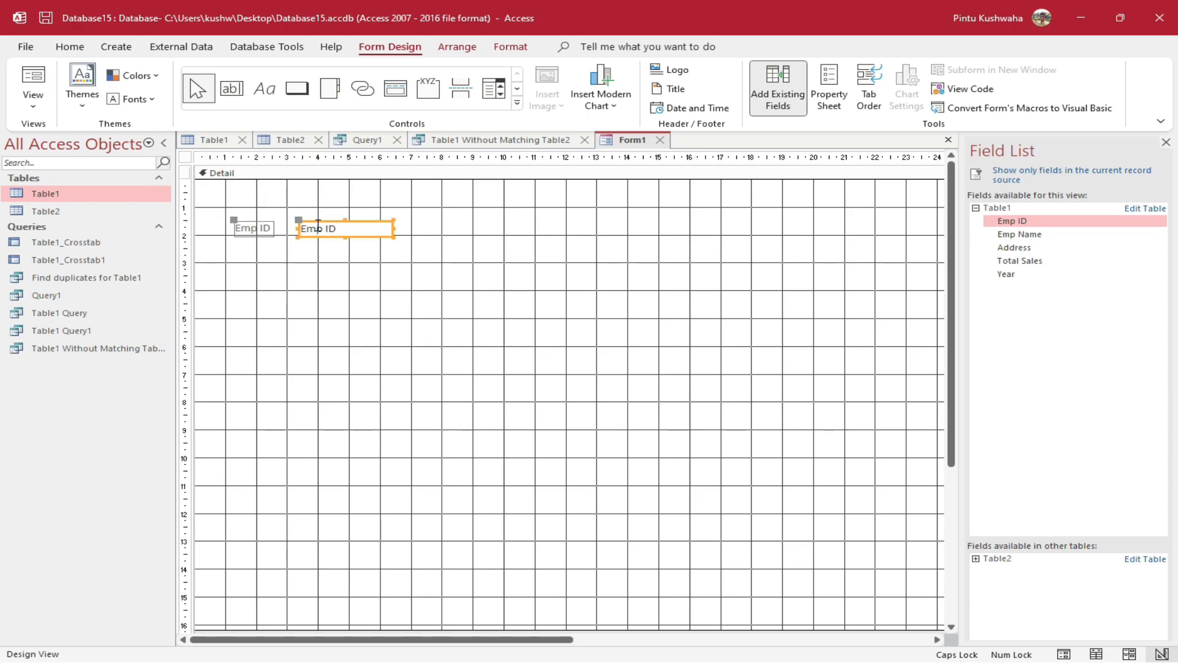
pyautogui.moveTo(1007, 235); pyautogui.dragTo(333, 258)
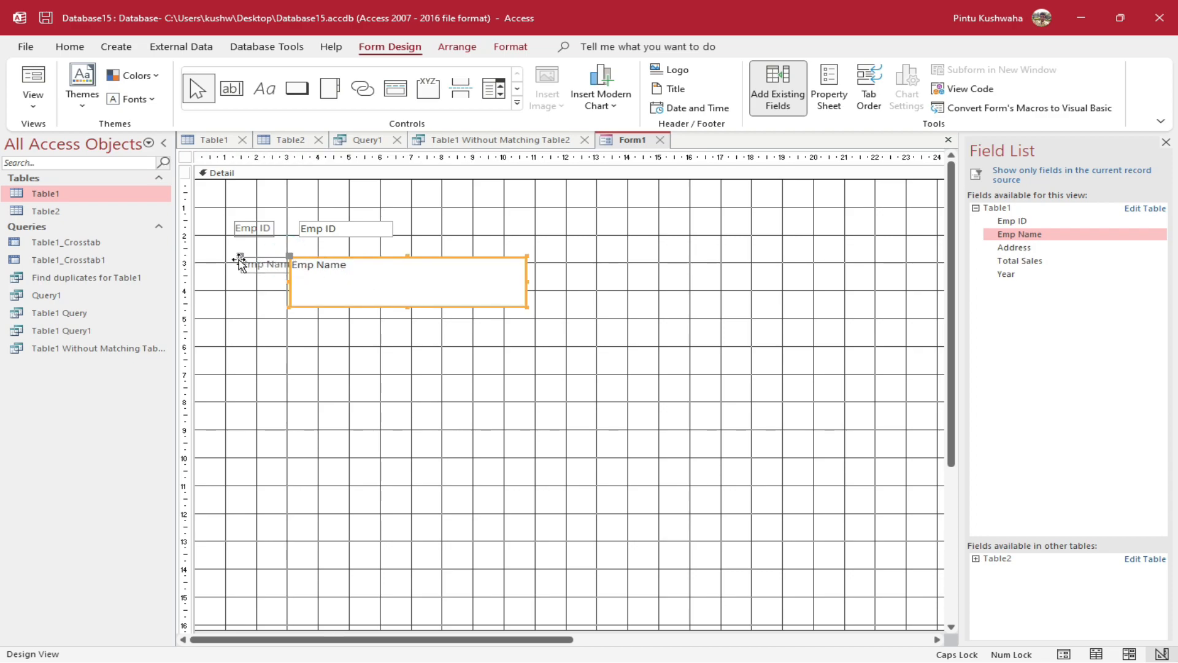
pyautogui.moveTo(239, 256); pyautogui.dragTo(209, 261)
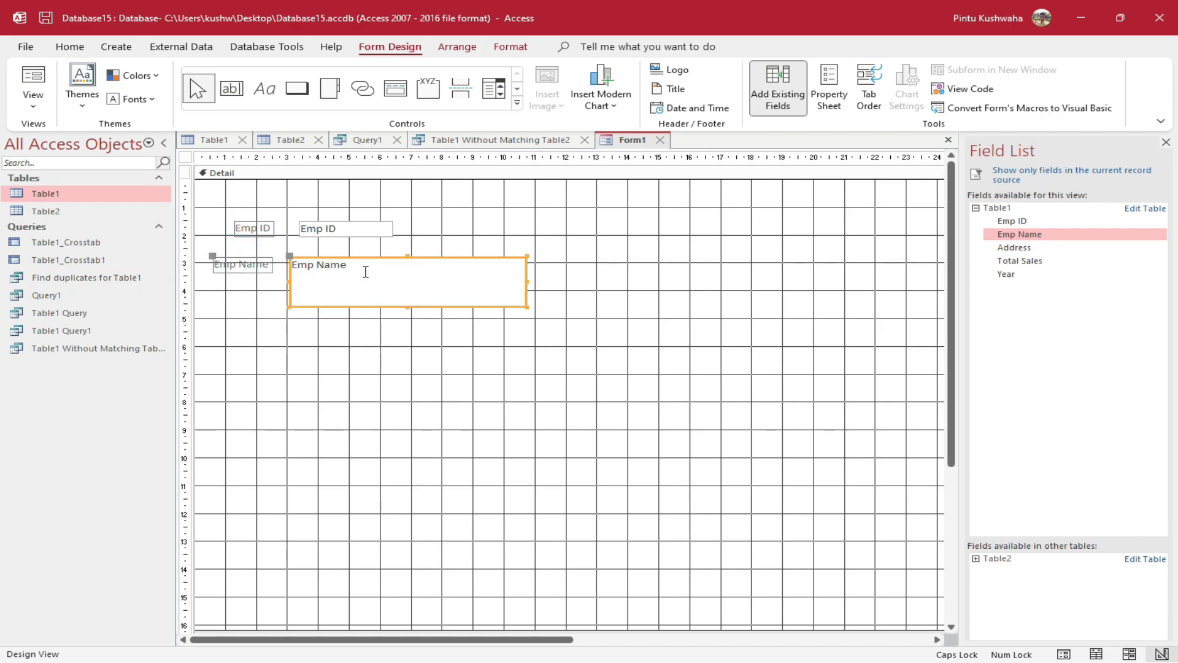
pyautogui.moveTo(374, 258); pyautogui.dragTo(398, 258)
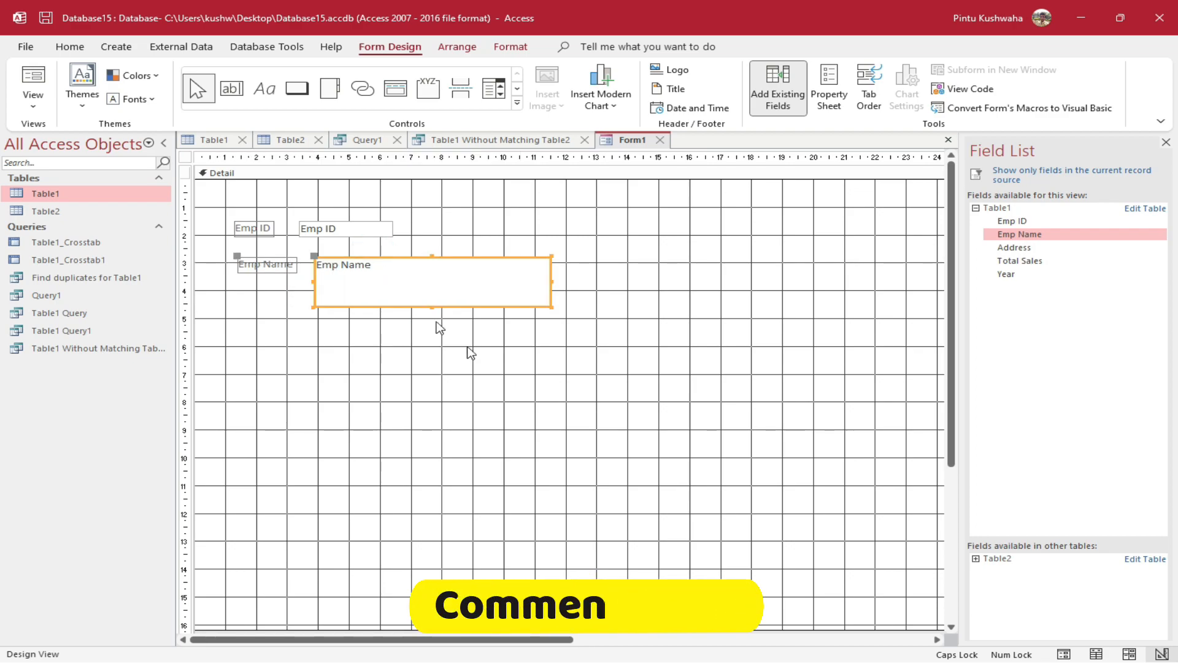
pyautogui.moveTo(1098, 252); pyautogui.dragTo(361, 319)
pyautogui.moveTo(271, 319); pyautogui.dragTo(233, 320)
# Shorten the Emp Name box to one line and add the Total Sales and Year fields
pyautogui.click(460, 282)
pyautogui.click(432, 307)
pyautogui.moveTo(431, 305); pyautogui.dragTo(432, 276)
pyautogui.click(432, 347)
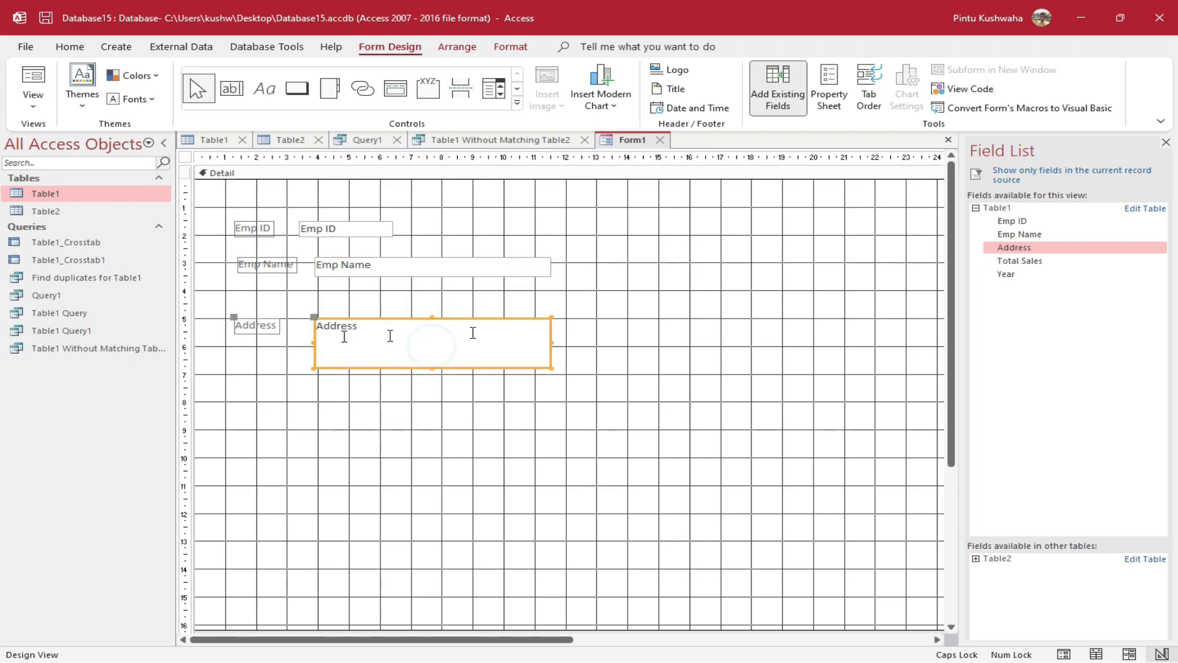
pyautogui.click(1063, 264)
pyautogui.moveTo(1066, 268); pyautogui.dragTo(519, 226)
pyautogui.moveTo(1051, 278); pyautogui.dragTo(539, 200)
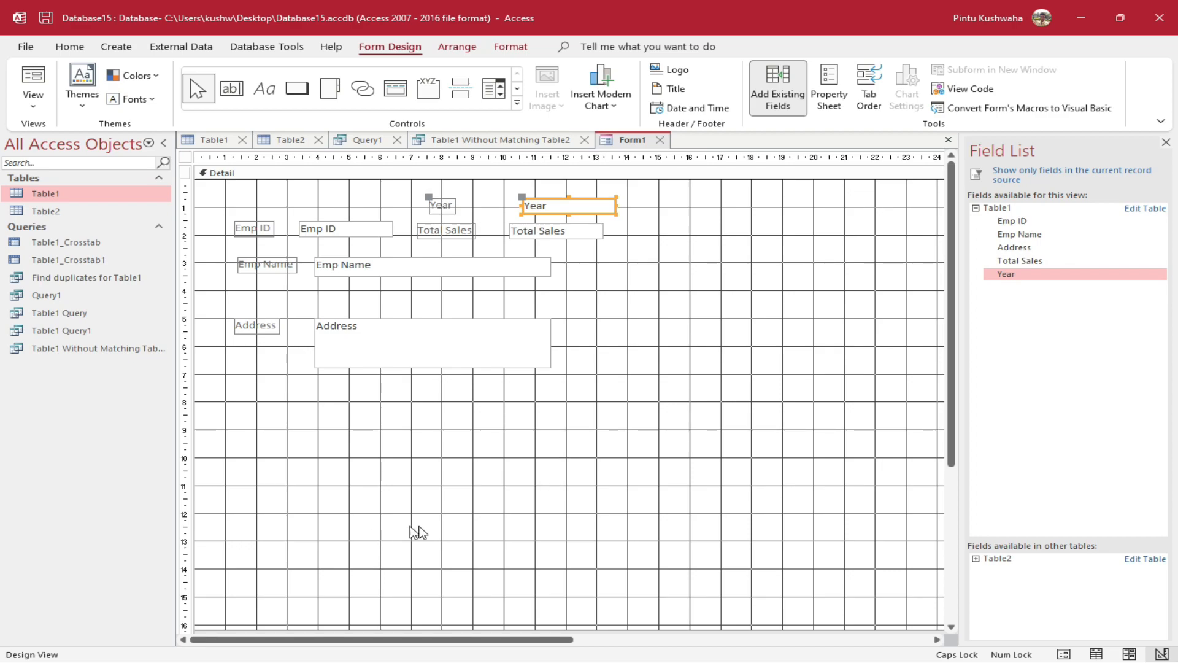
# Save the new form under the name Form1
pyautogui.rightClick(624, 143)
pyautogui.click(683, 161)
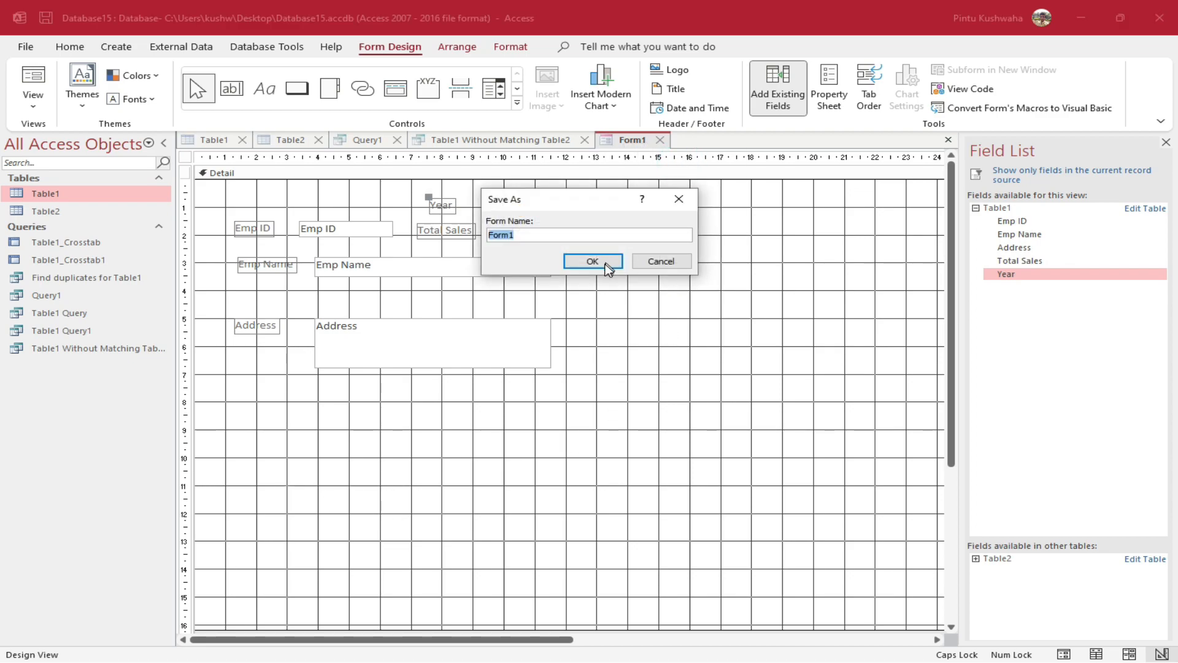
pyautogui.click(607, 265)
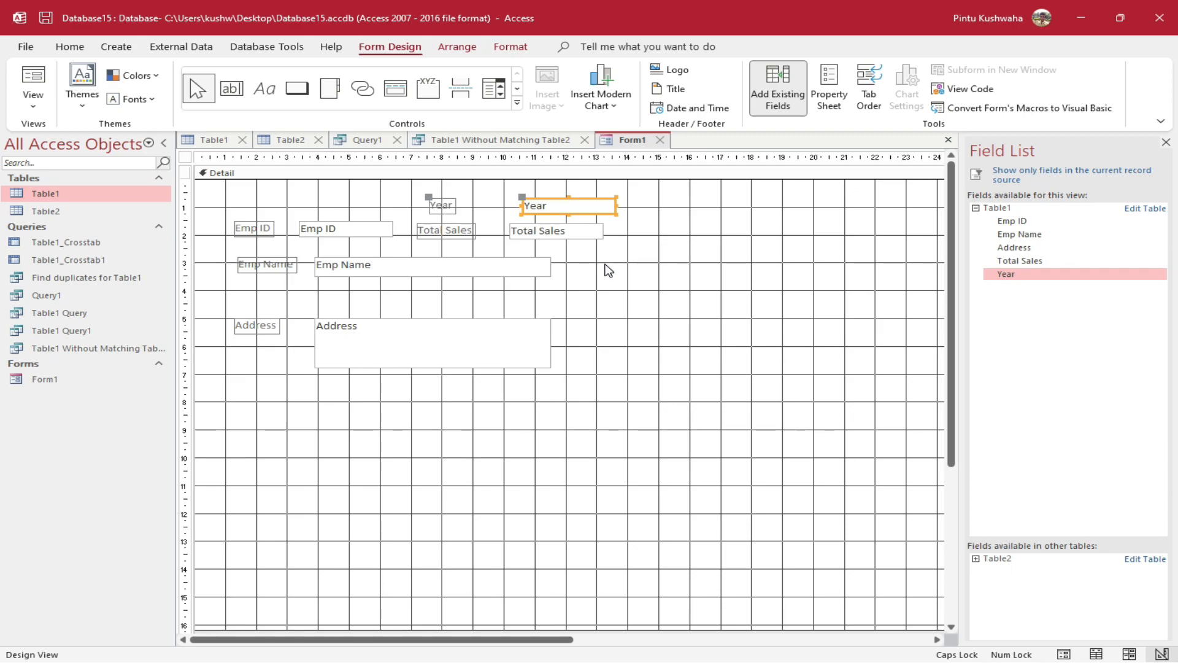
# Open Form1 to check the employee record, then reopen it in Design View
pyautogui.doubleClick(41, 382)
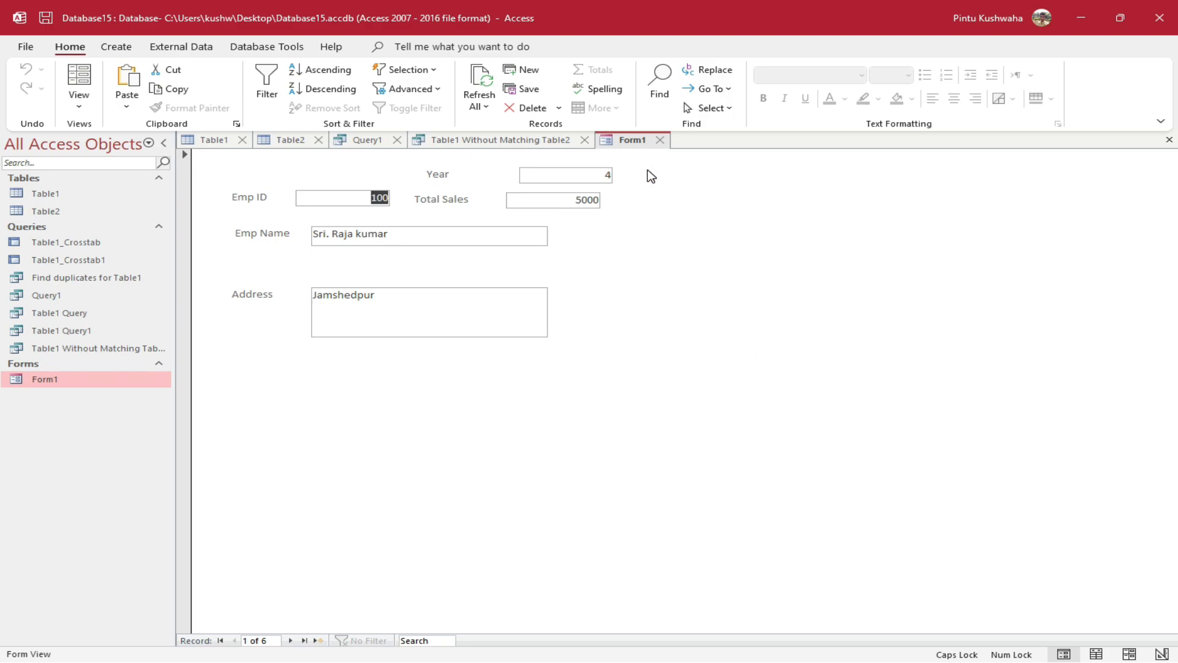
pyautogui.click(435, 302)
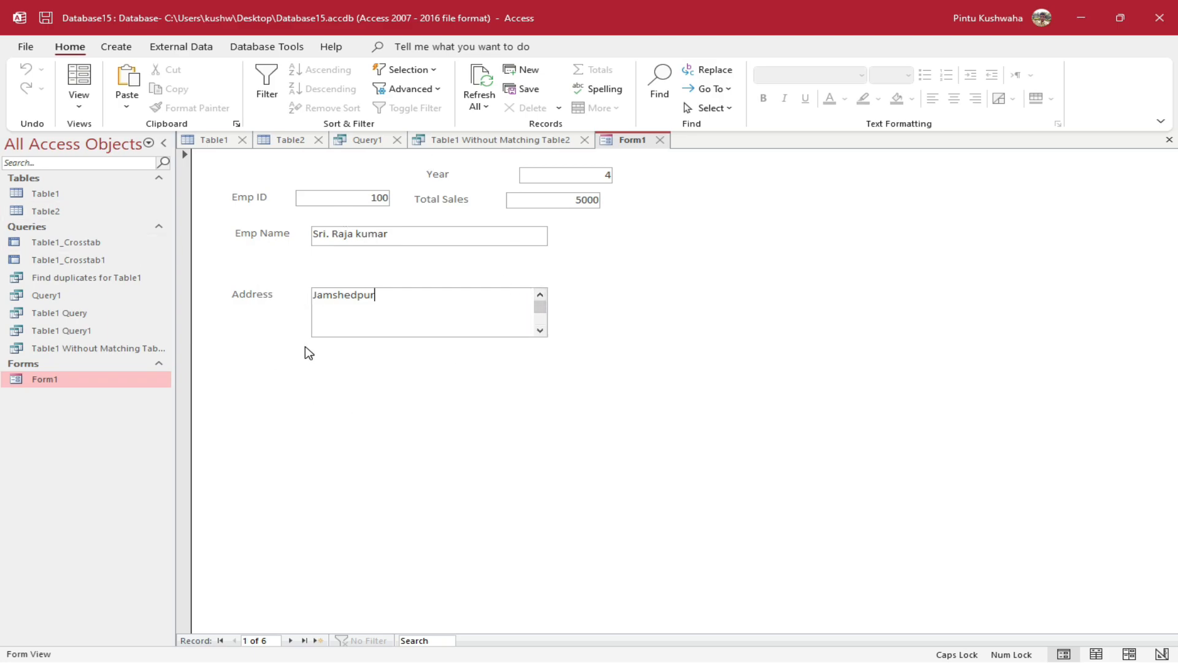
pyautogui.rightClick(126, 379)
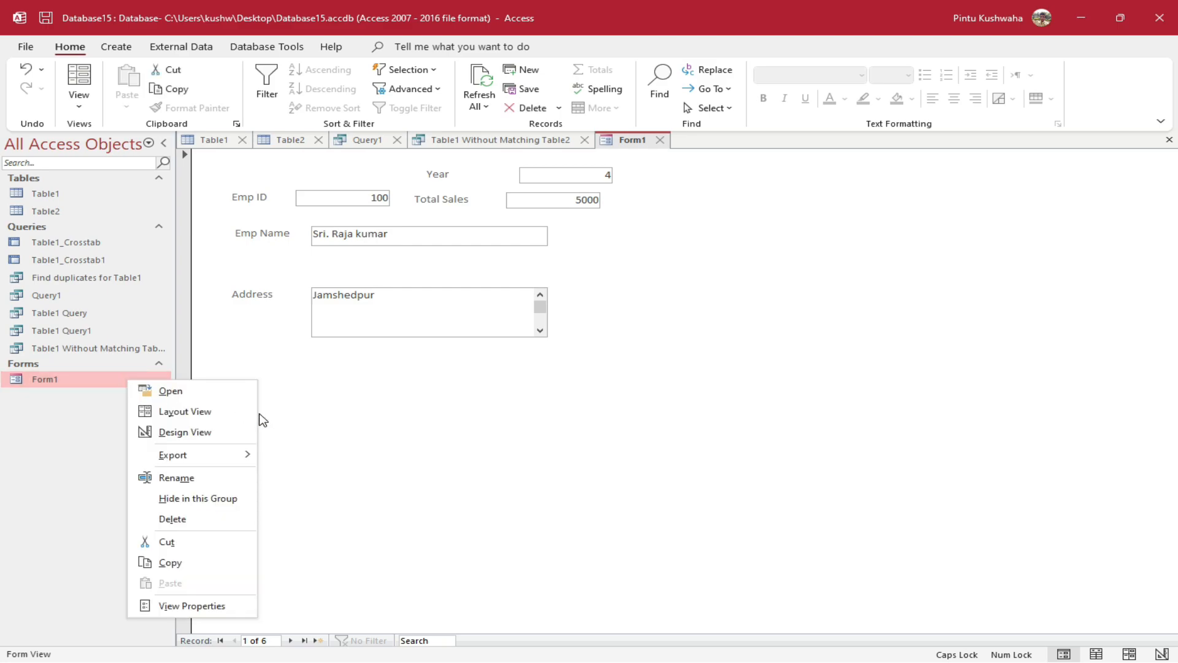
pyautogui.click(206, 433)
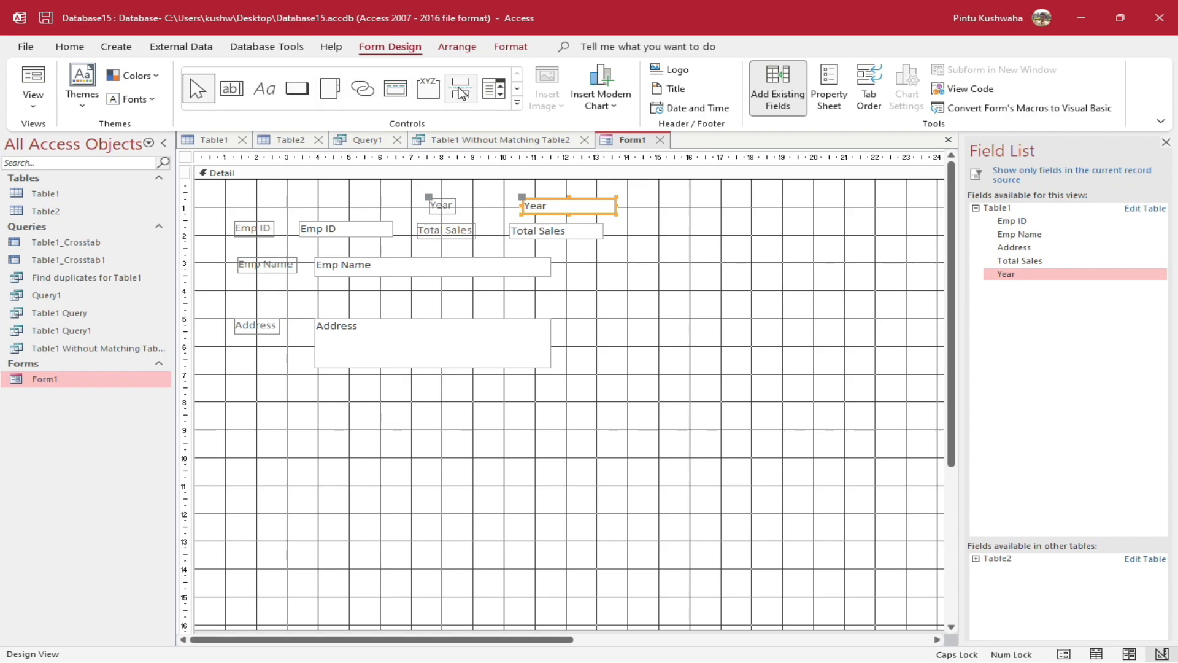
# Draw a command button below Address set to Record Navigation > Go To First Record
pyautogui.click(297, 90)
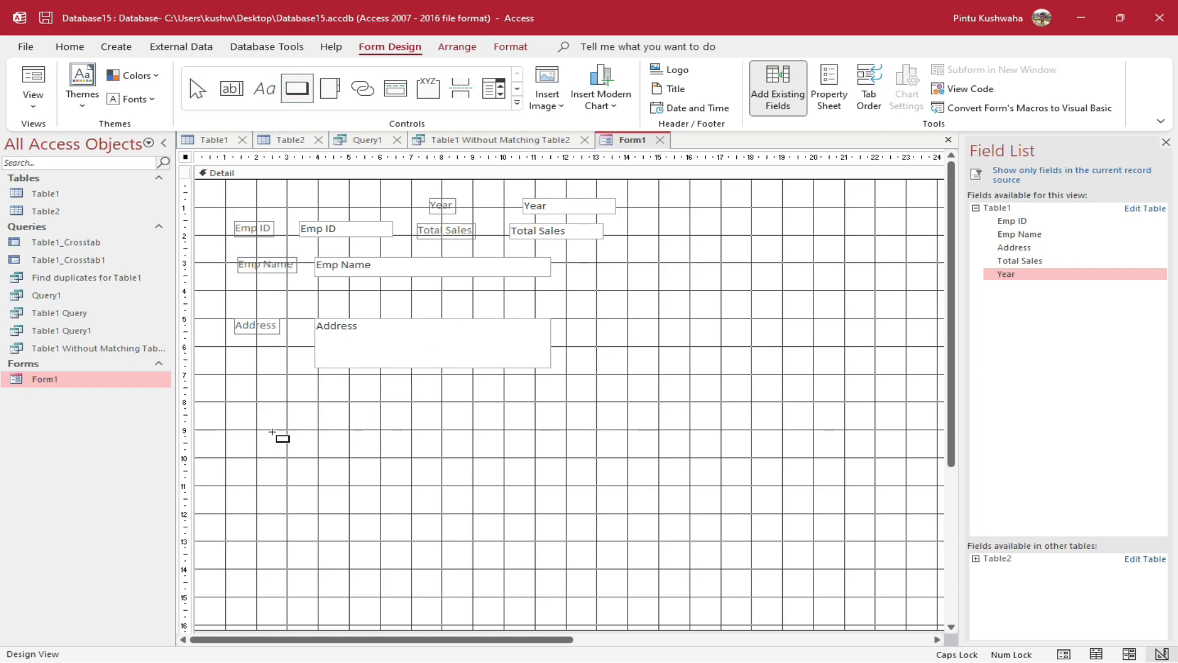
pyautogui.moveTo(224, 401); pyautogui.dragTo(331, 427)
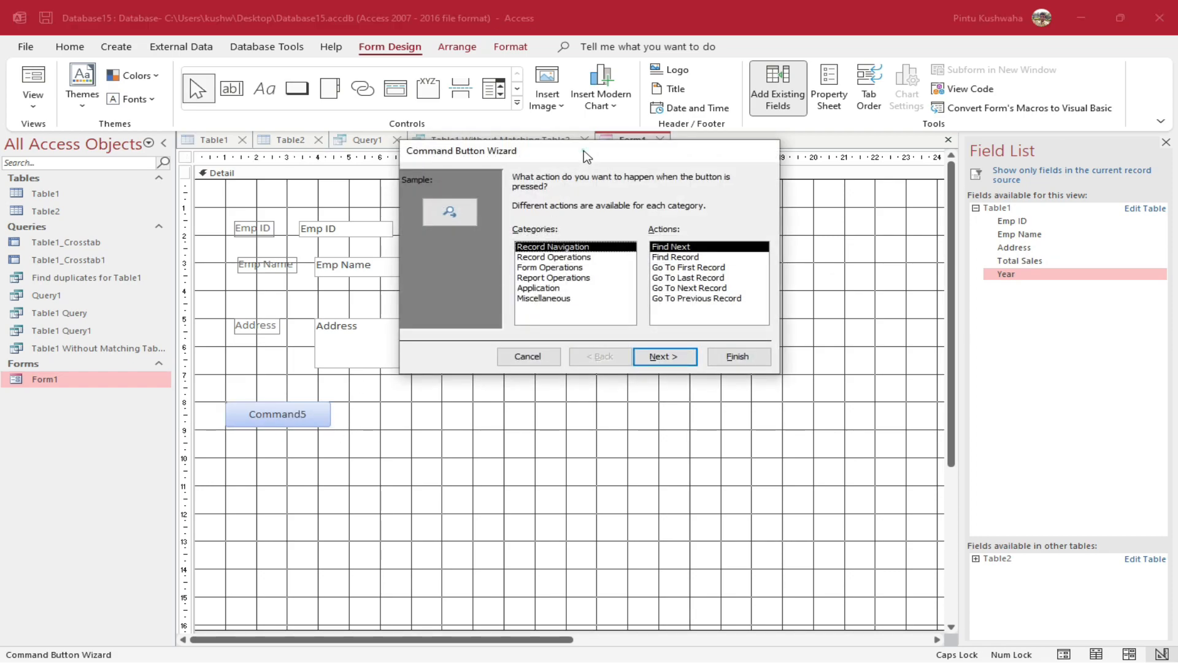
pyautogui.moveTo(584, 150); pyautogui.dragTo(540, 288)
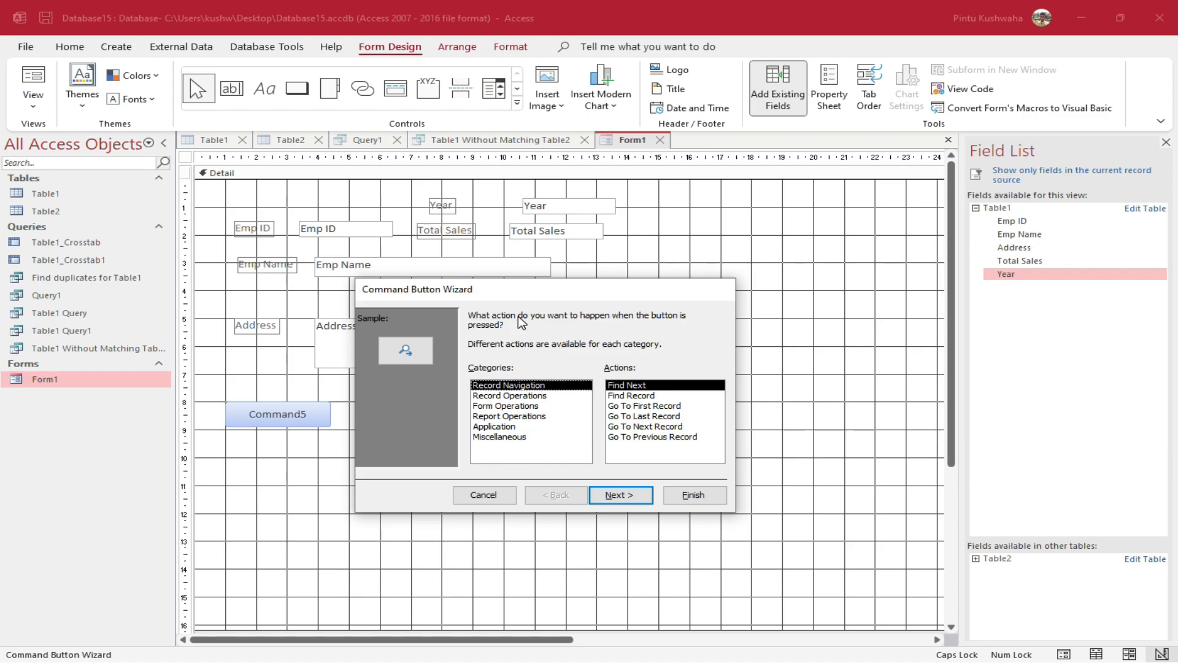
pyautogui.moveTo(521, 299); pyautogui.dragTo(579, 337)
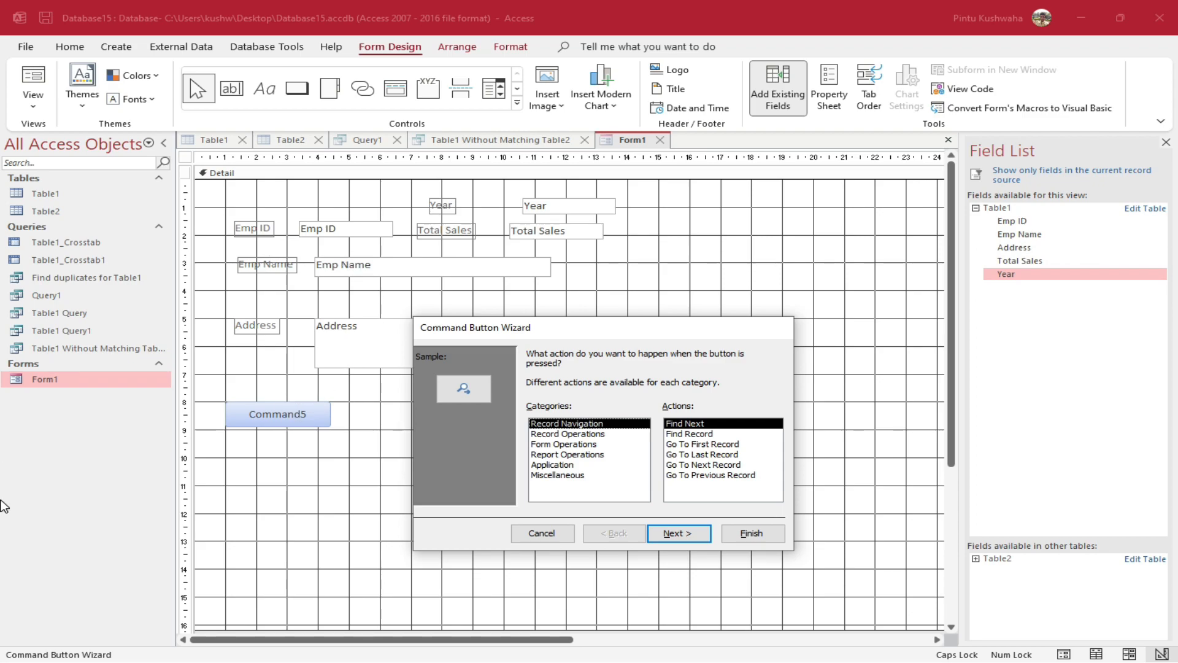
pyautogui.click(703, 444)
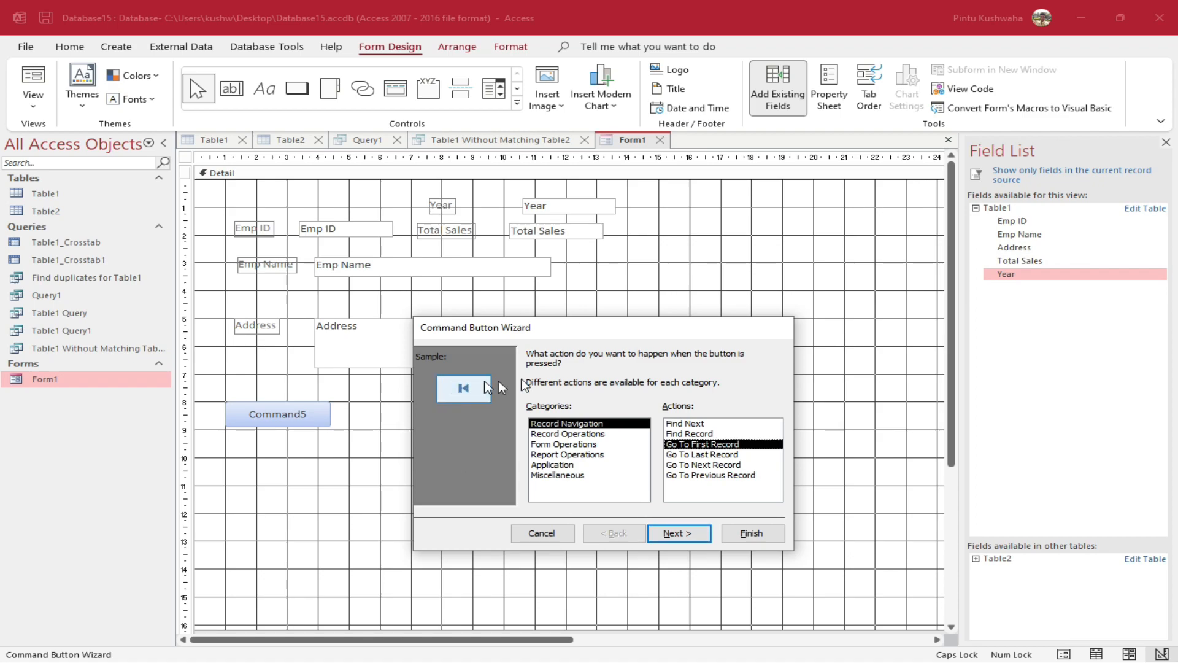
pyautogui.click(686, 534)
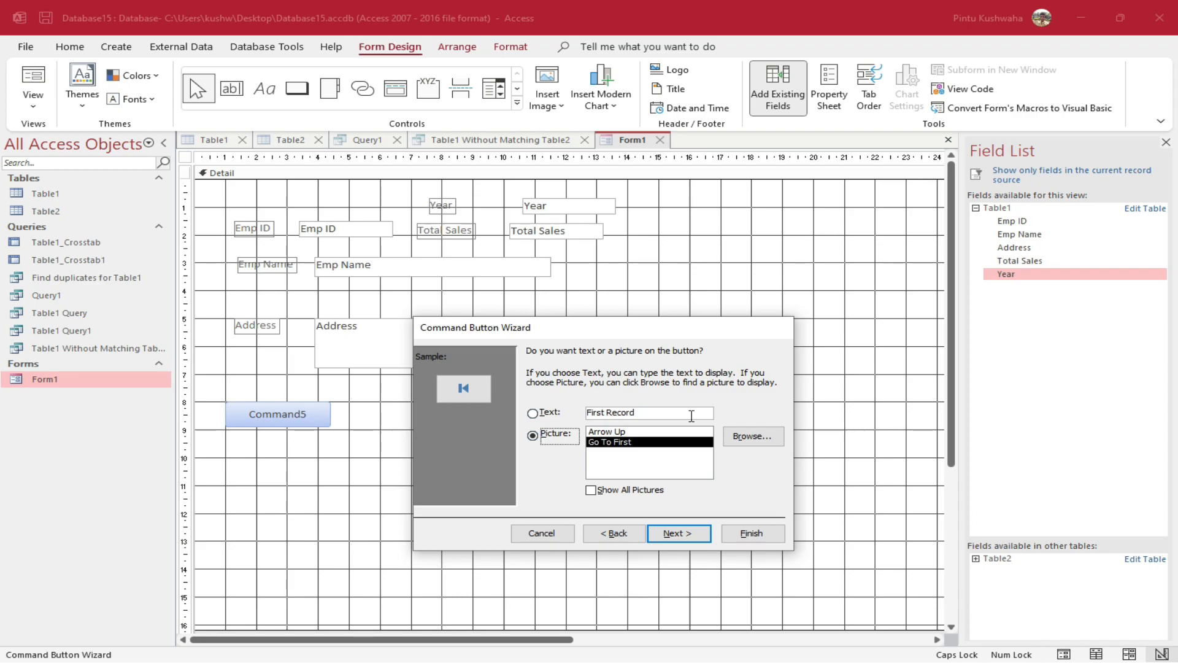
pyautogui.click(756, 533)
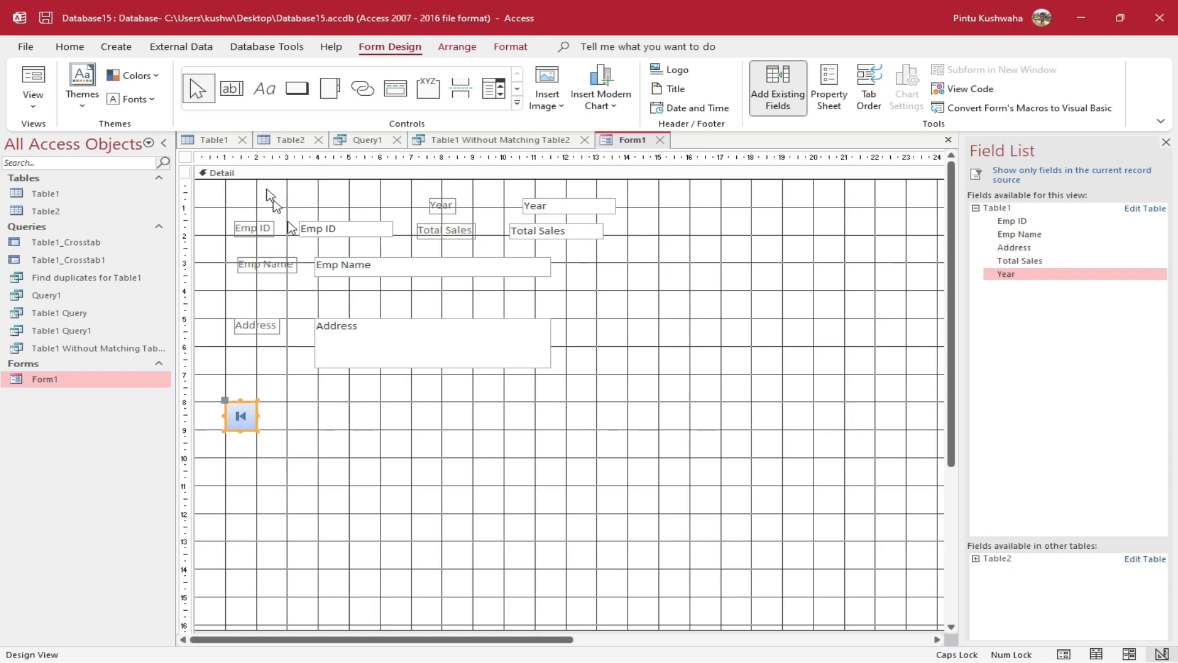
pyautogui.click(287, 421)
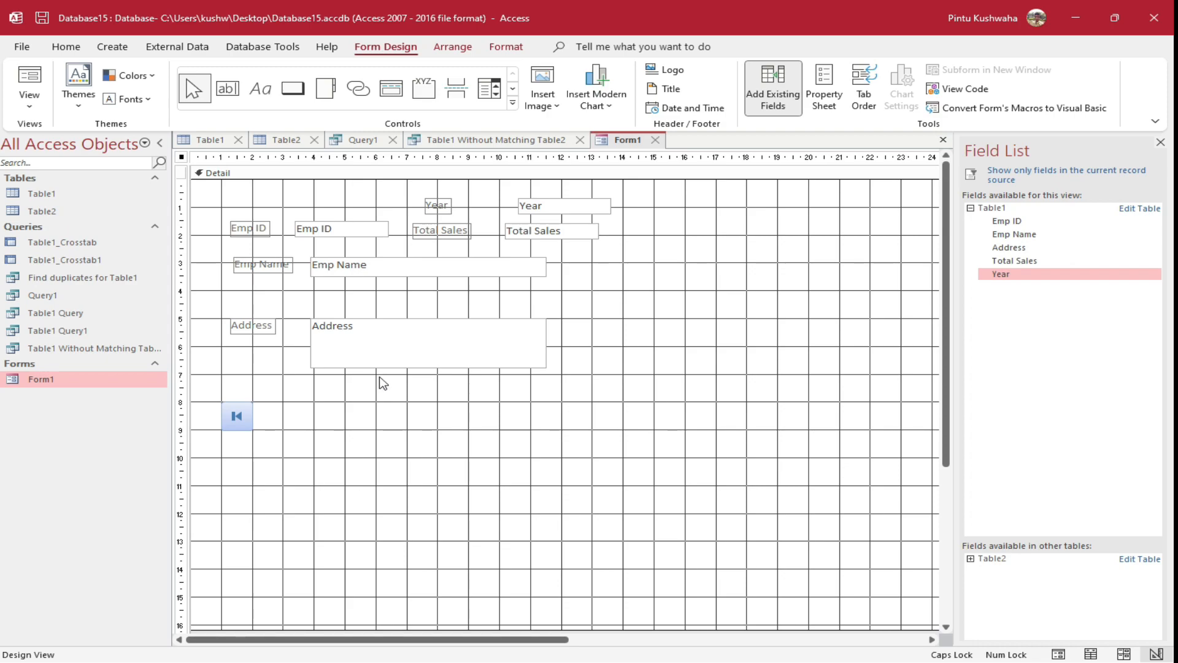
# Draw a Go To Previous Record button beside the first-record button and align it
pyautogui.click(293, 89)
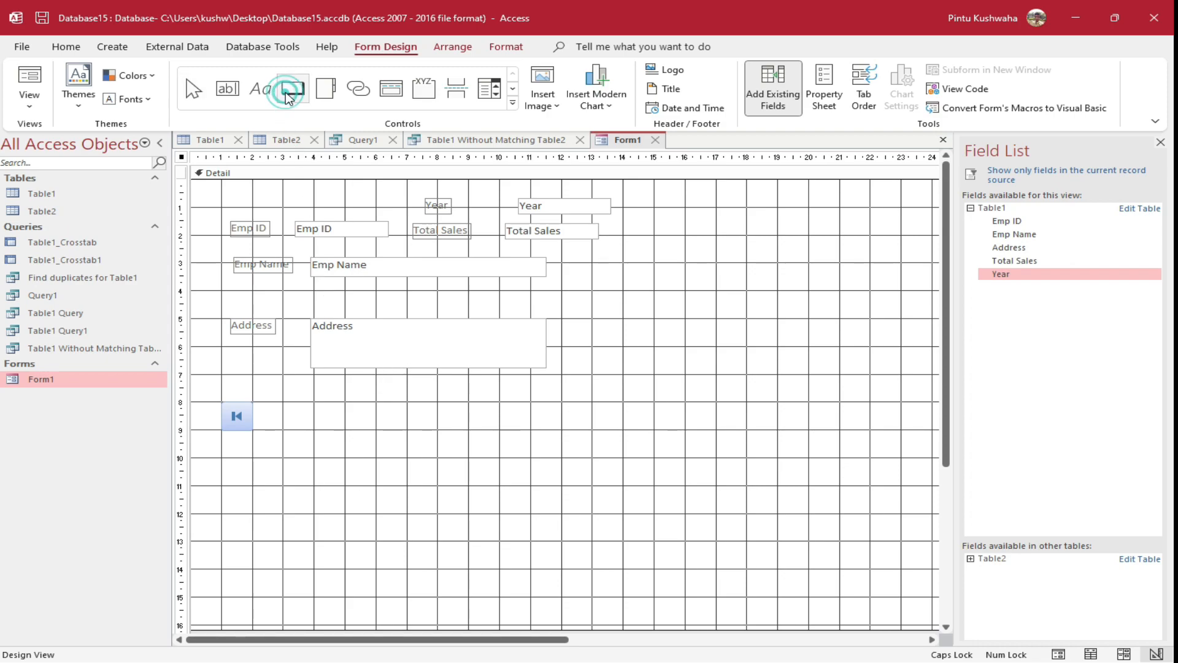
pyautogui.moveTo(266, 404); pyautogui.dragTo(316, 434)
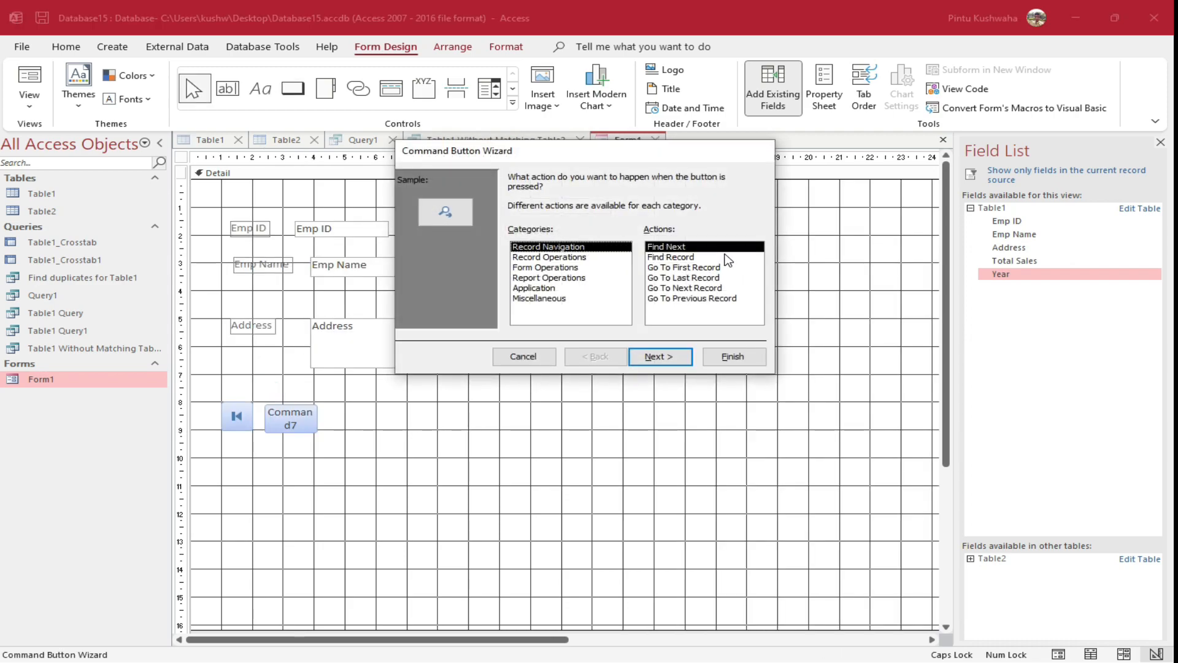
pyautogui.click(713, 299)
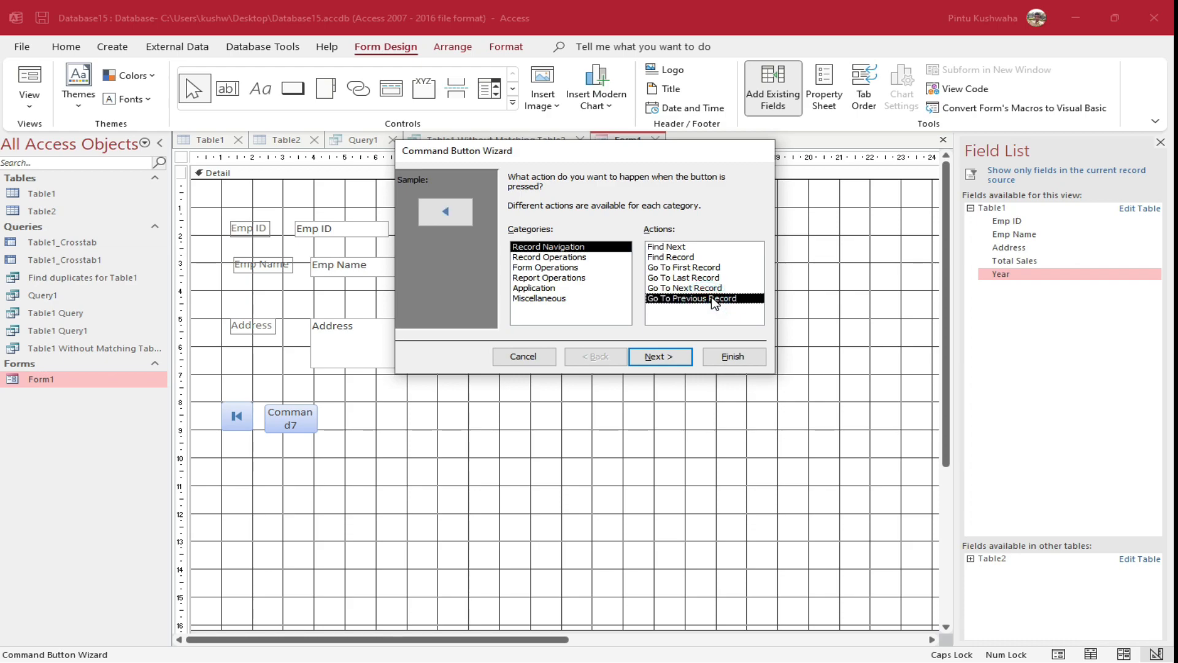
pyautogui.click(670, 358)
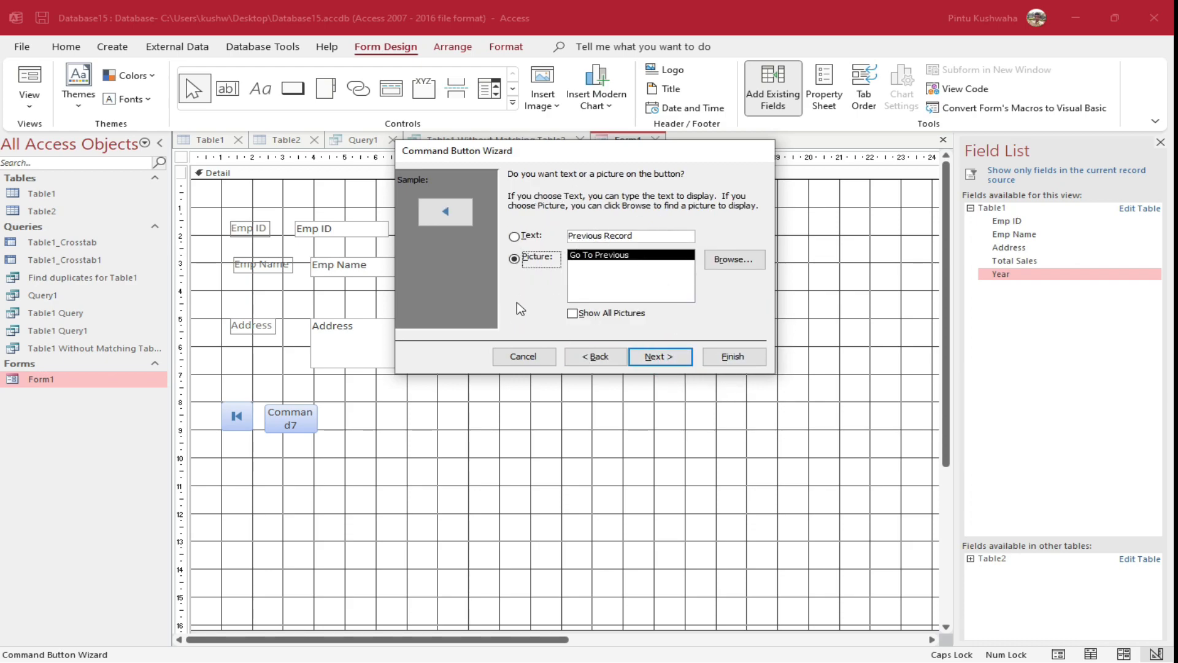
pyautogui.click(754, 359)
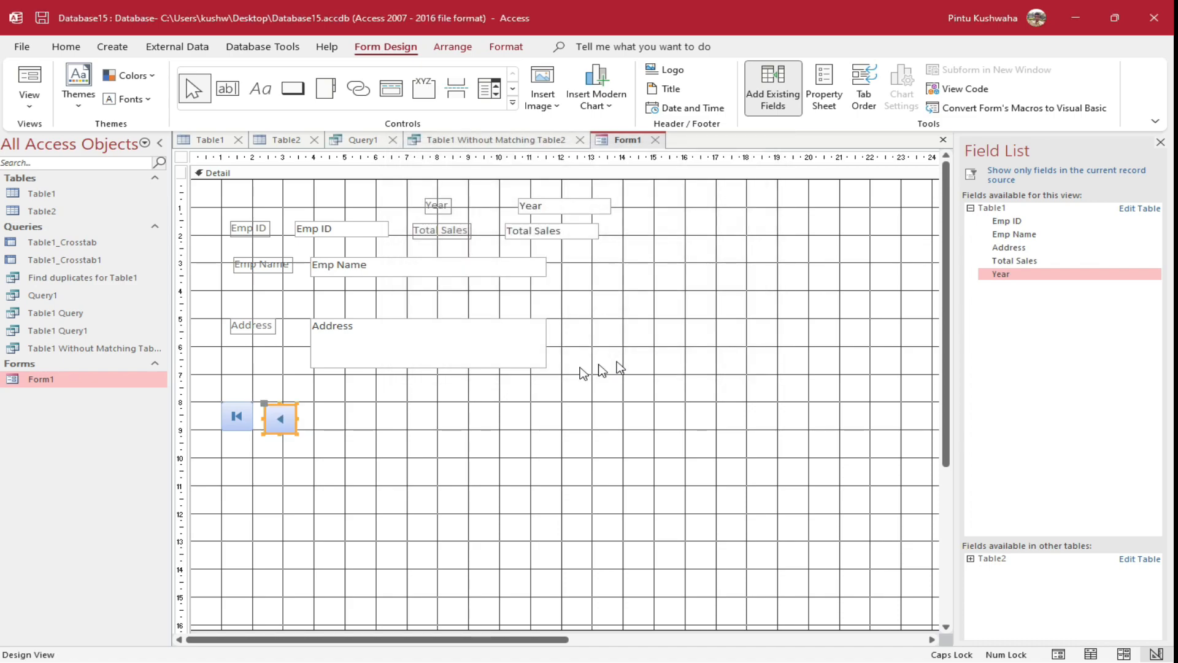
pyautogui.moveTo(284, 405); pyautogui.dragTo(284, 403)
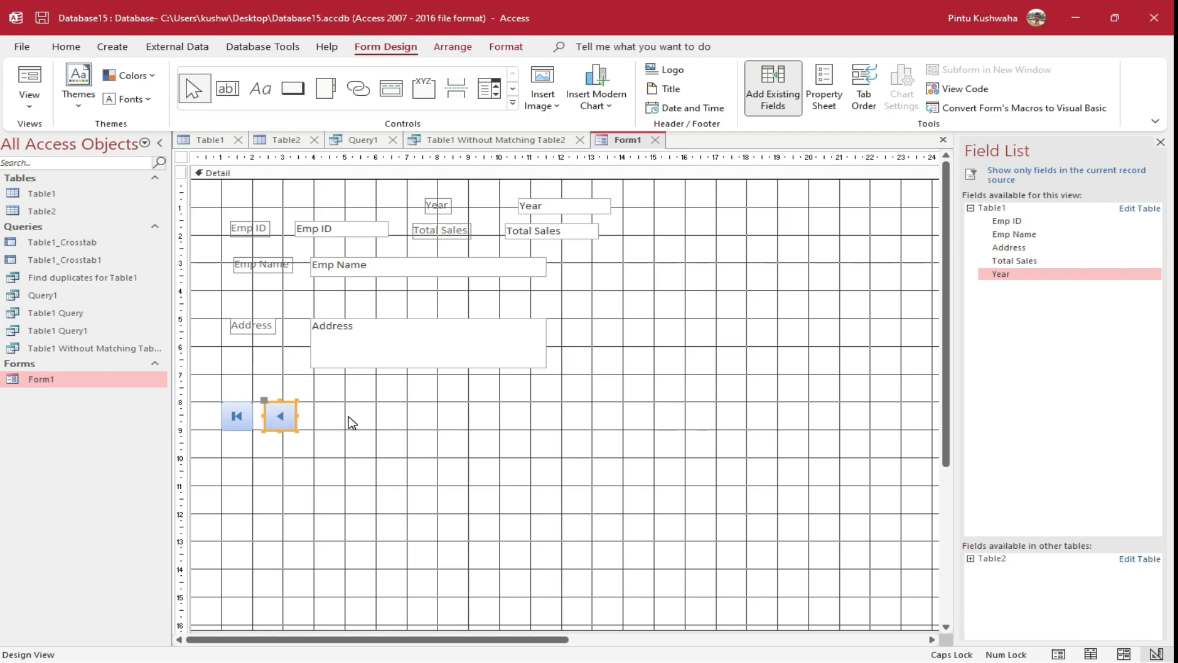
pyautogui.click(286, 94)
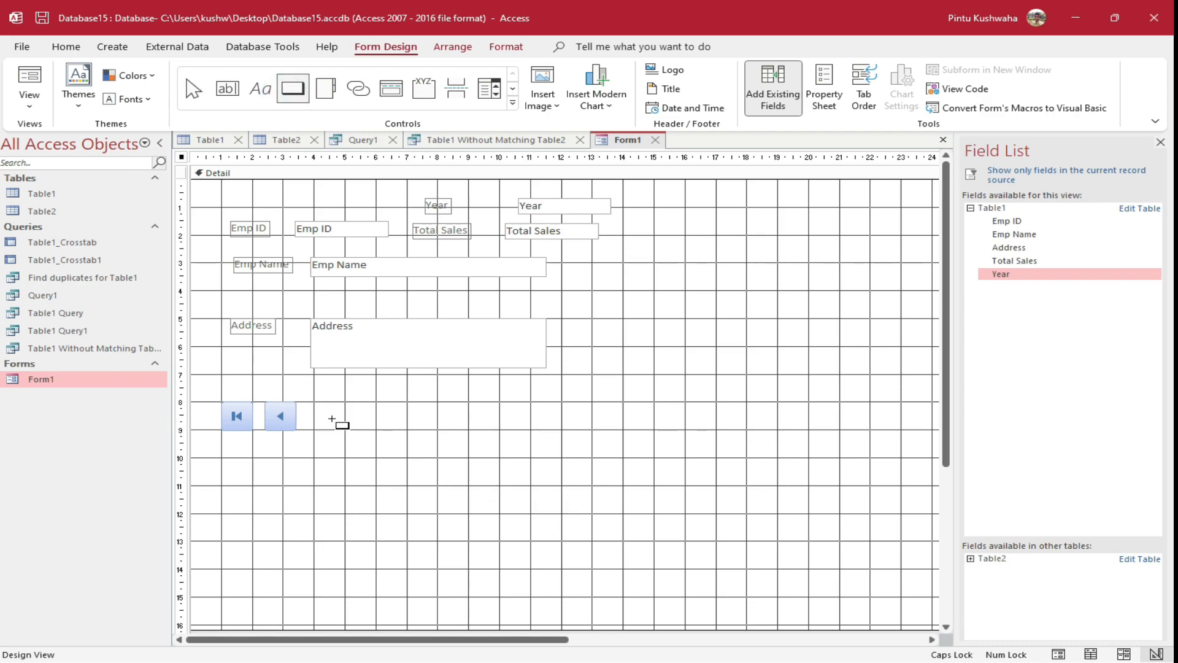
# Add a Go To Next Record button right of the previous-record button and heighten it
pyautogui.moveTo(309, 423); pyautogui.dragTo(359, 436)
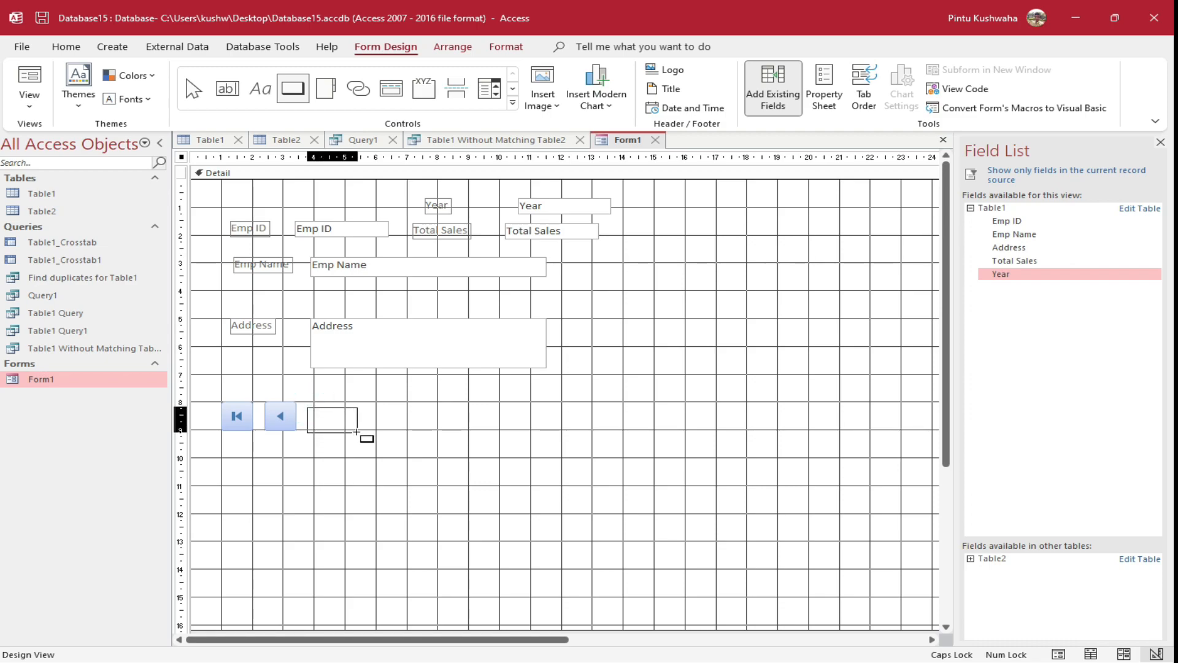
pyautogui.click(700, 288)
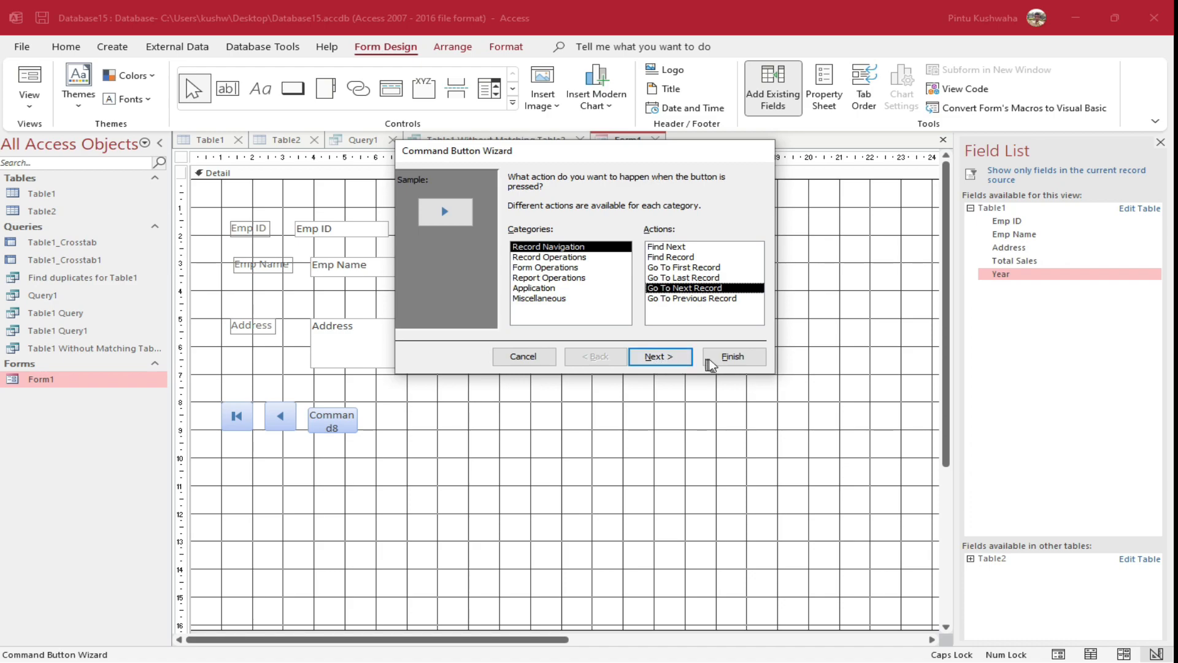
pyautogui.click(732, 356)
pyautogui.moveTo(325, 407); pyautogui.dragTo(325, 401)
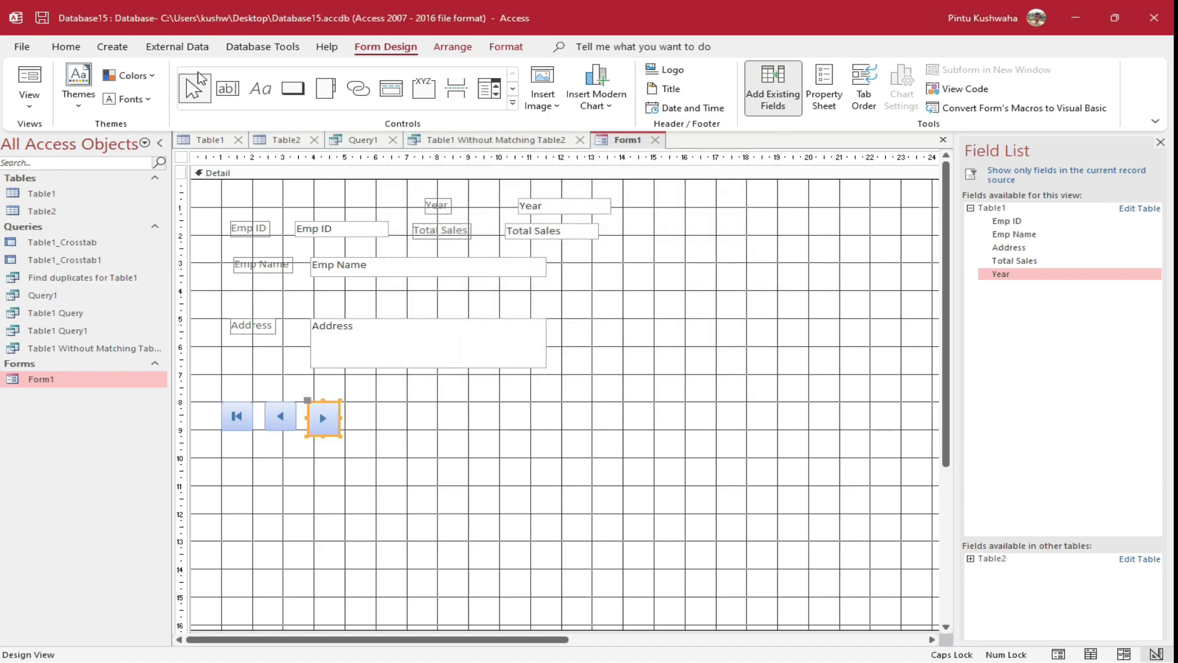
# Add a Go To Last Record button after the next-record button, completing the row
pyautogui.click(293, 89)
pyautogui.moveTo(355, 405); pyautogui.dragTo(408, 432)
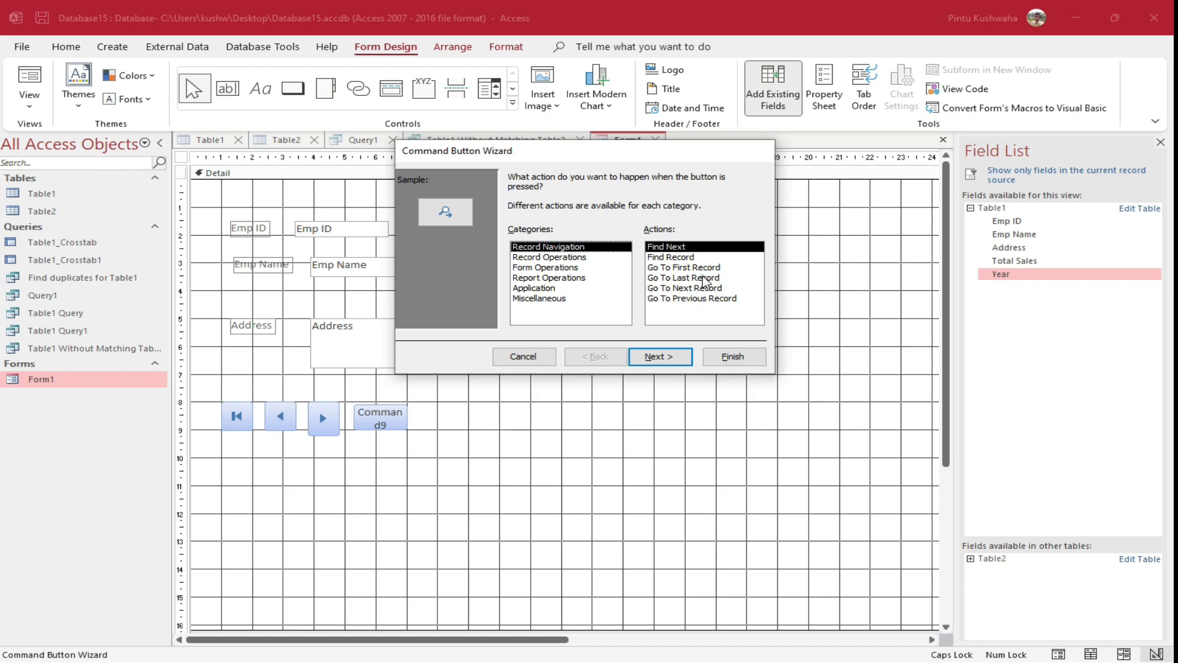
pyautogui.click(699, 277)
pyautogui.click(729, 356)
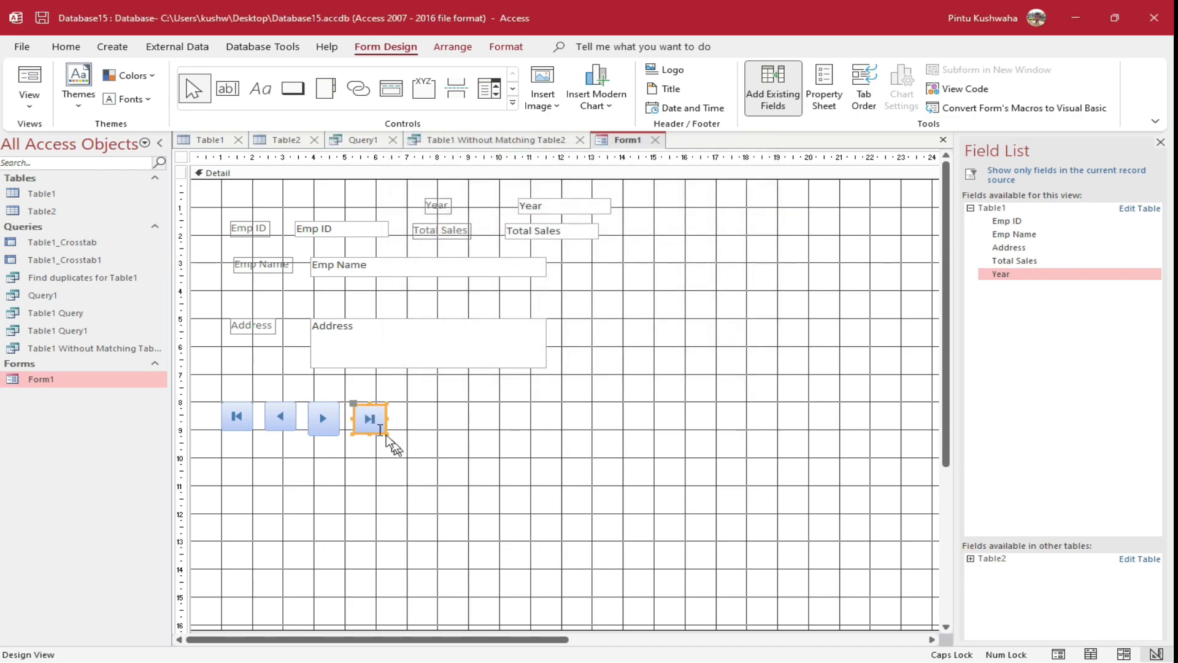
pyautogui.press('Up')
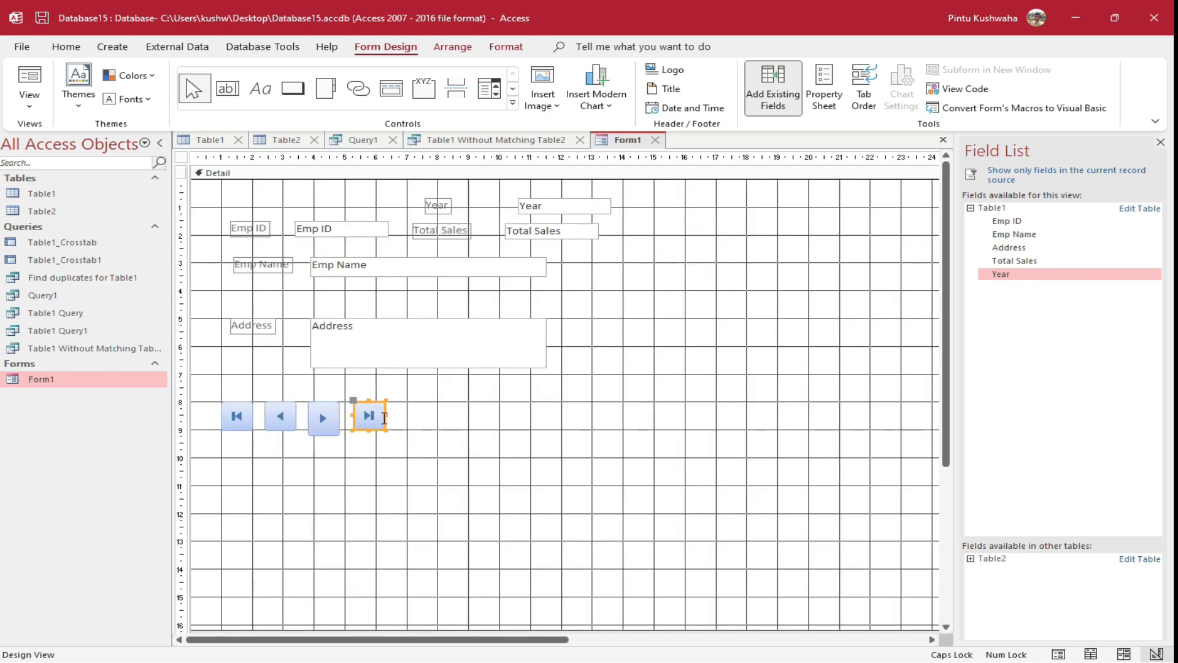
pyautogui.press('Down')
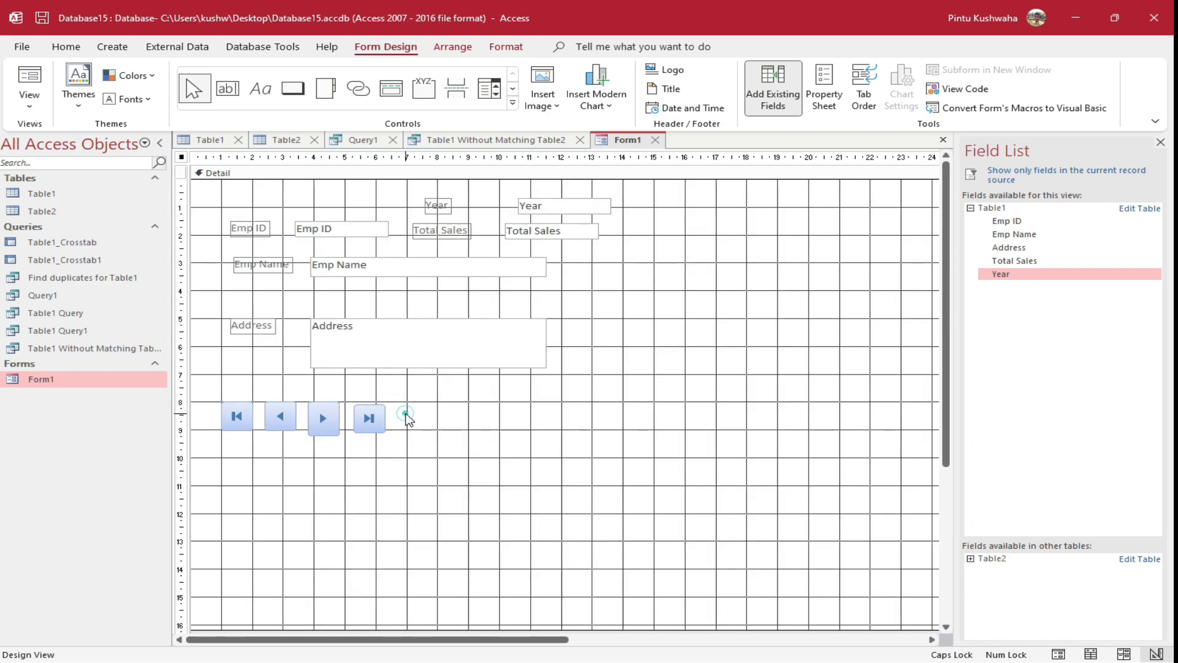
pyautogui.click(408, 419)
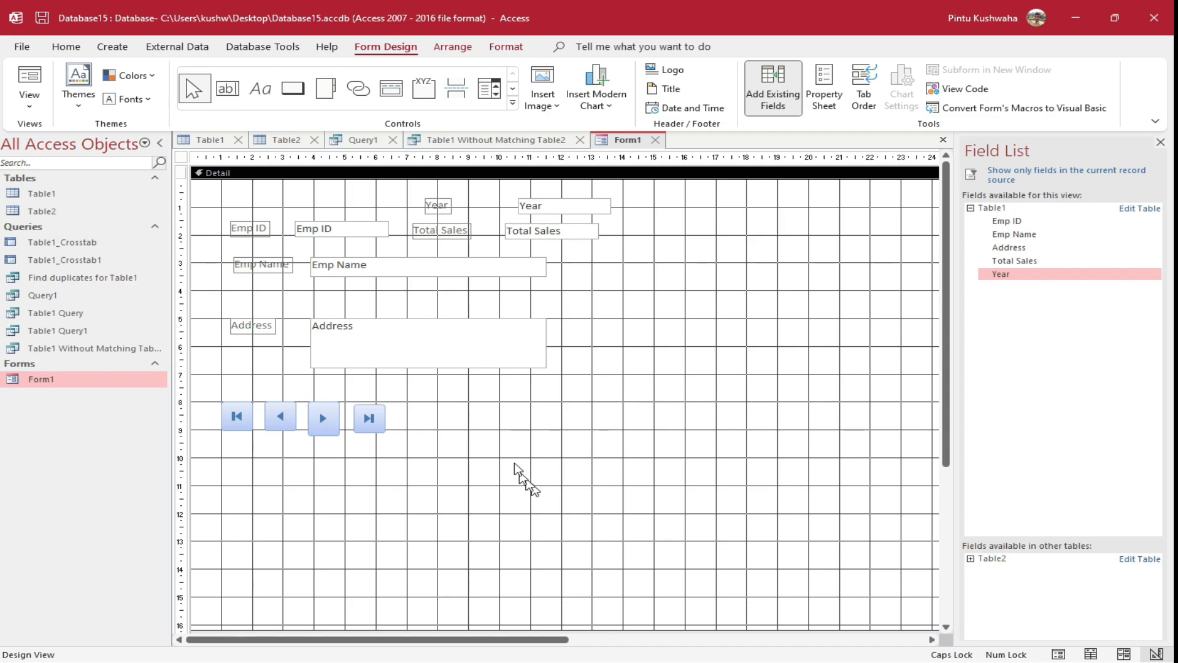
# Add a large Delete Record command button to the right of the navigation buttons
pyautogui.click(293, 88)
pyautogui.moveTo(396, 384); pyautogui.dragTo(562, 475)
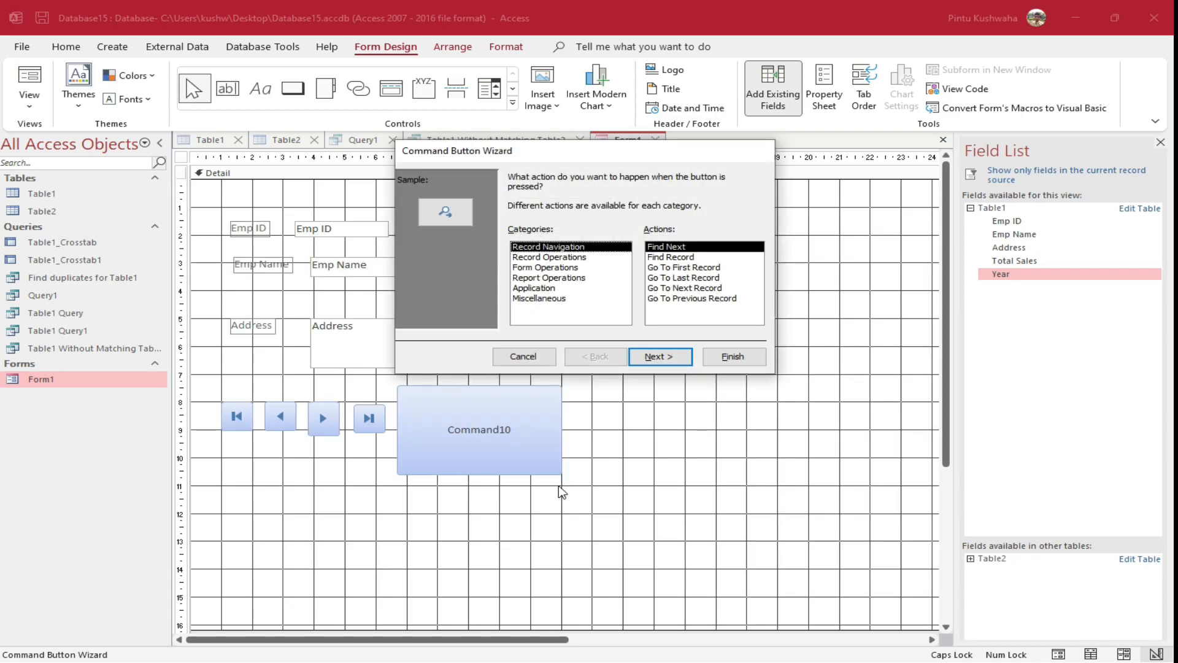
pyautogui.click(567, 258)
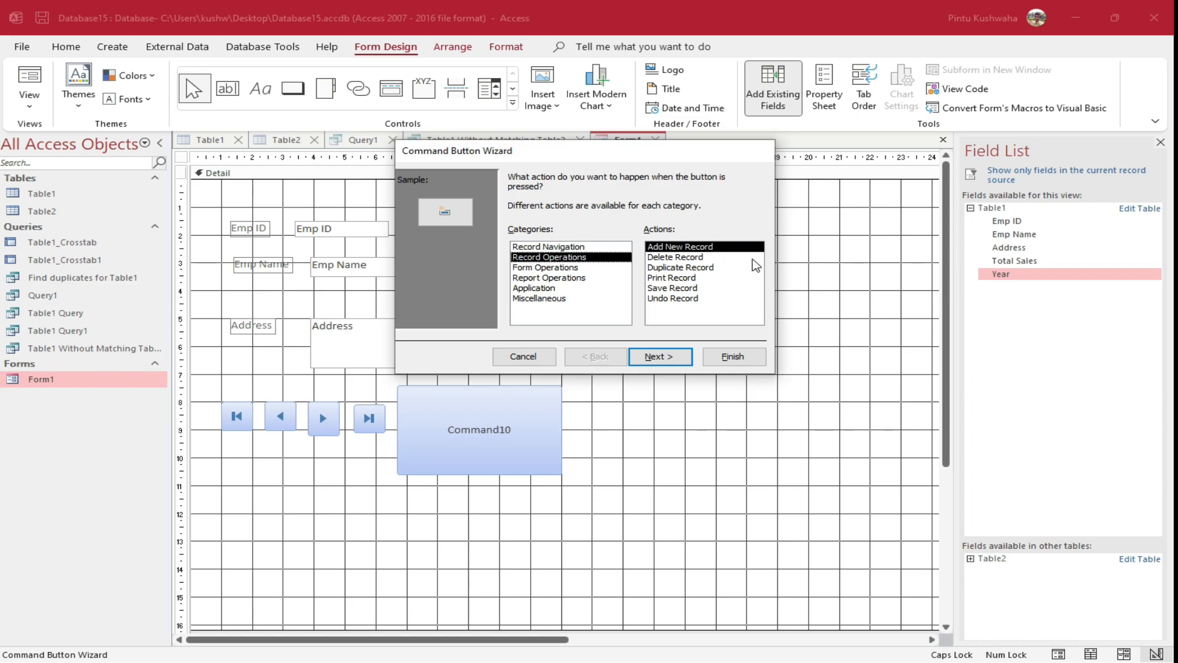
pyautogui.click(685, 259)
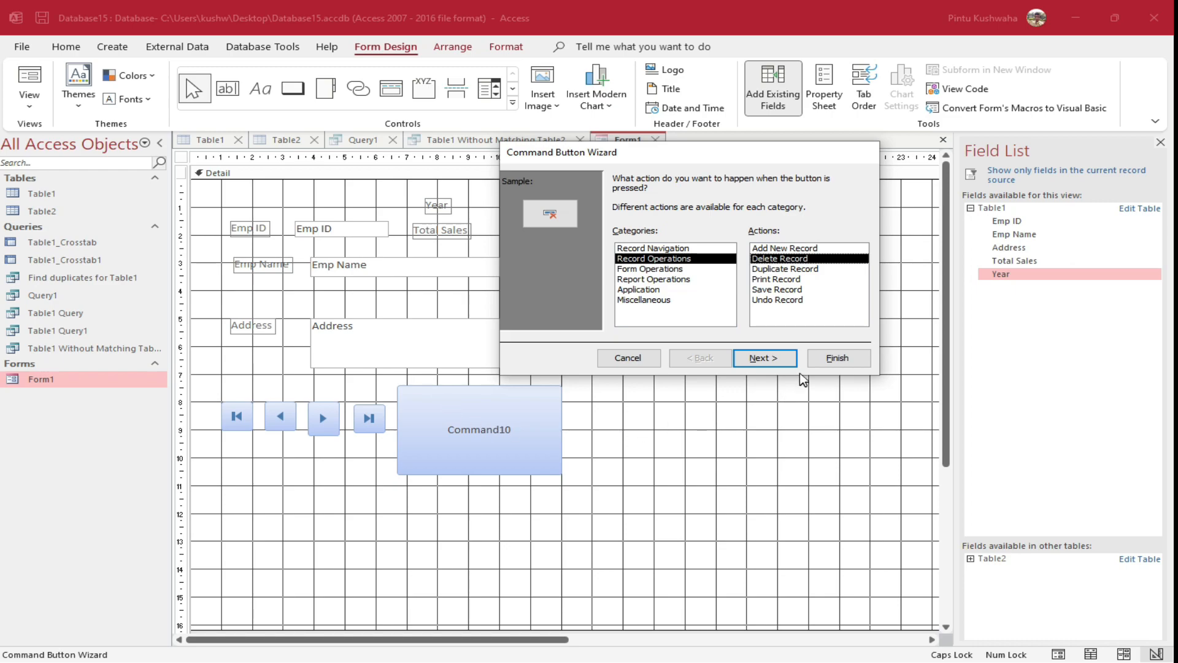
pyautogui.click(836, 357)
pyautogui.moveTo(428, 411); pyautogui.dragTo(503, 469)
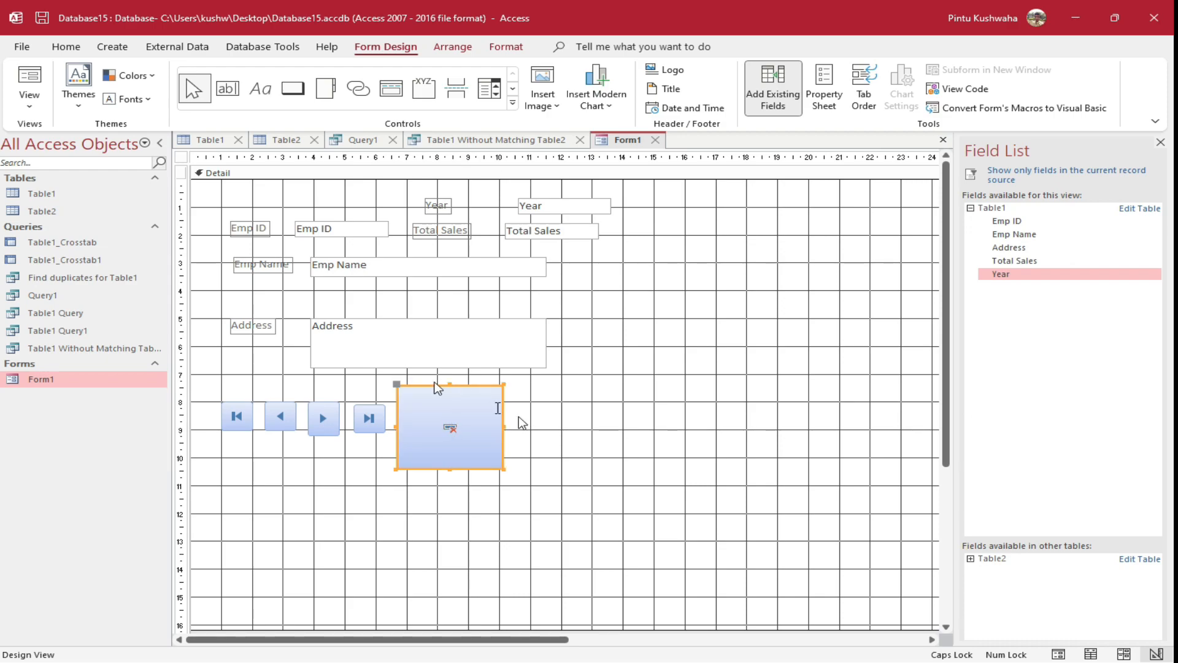
# Add a large Add New Record button beside the delete button and save Form1
pyautogui.click(293, 90)
pyautogui.moveTo(532, 394)
pyautogui.mouseDown()
pyautogui.moveTo(544, 442)
pyautogui.moveTo(635, 477)
pyautogui.mouseUp()
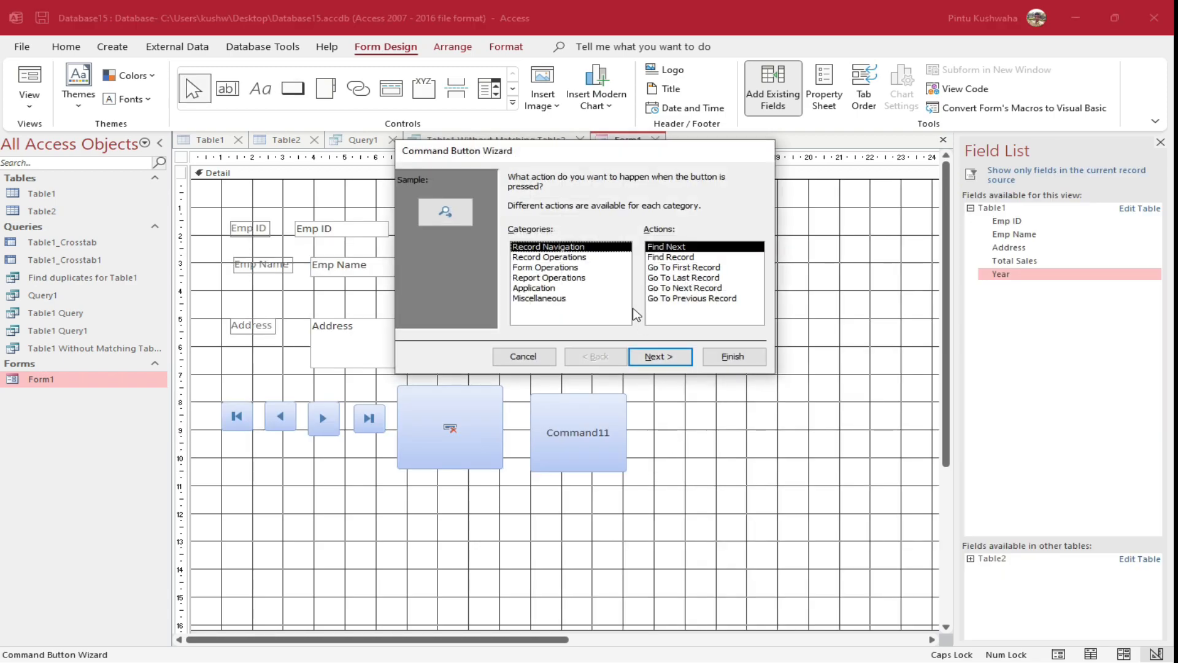
pyautogui.click(580, 258)
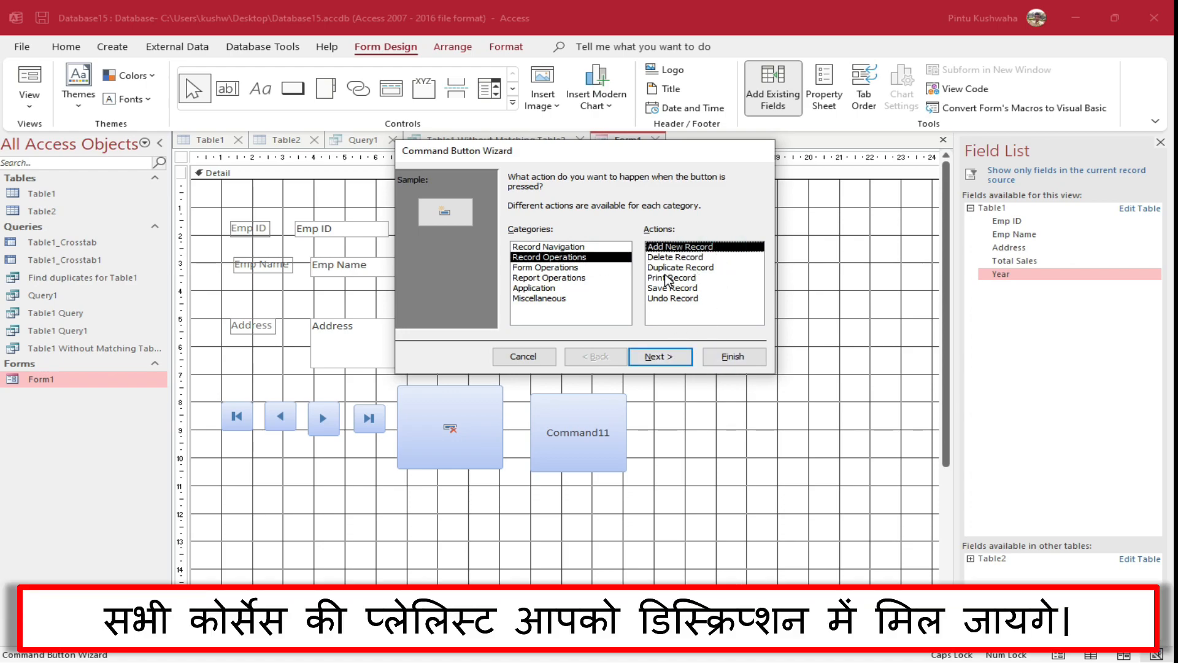
pyautogui.click(740, 361)
pyautogui.moveTo(567, 422); pyautogui.dragTo(630, 467)
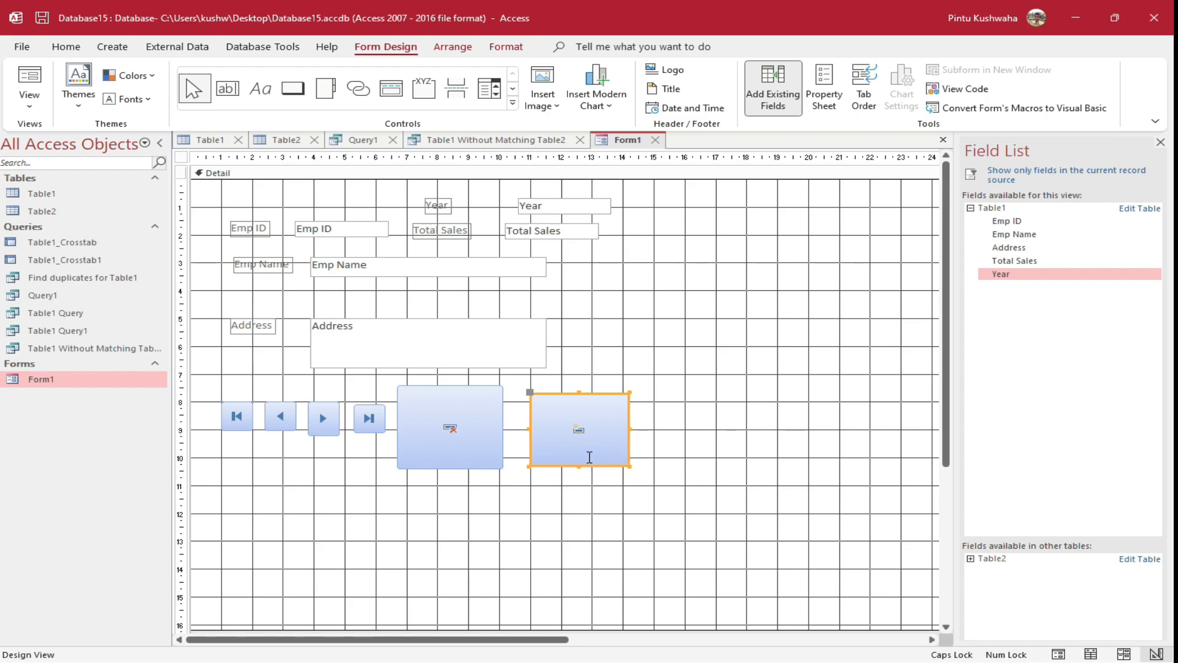
pyautogui.rightClick(629, 139)
pyautogui.click(643, 144)
# Open Form1 in Form View and test the Previous and Next record buttons
pyautogui.doubleClick(116, 385)
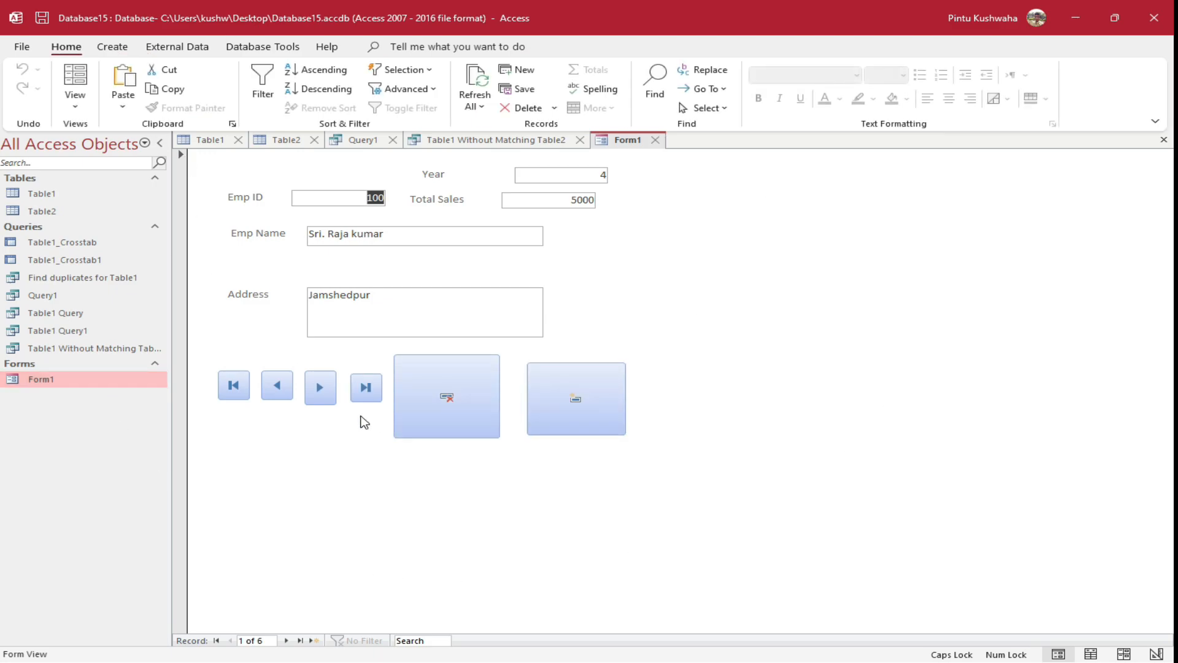
pyautogui.click(275, 397)
pyautogui.click(580, 266)
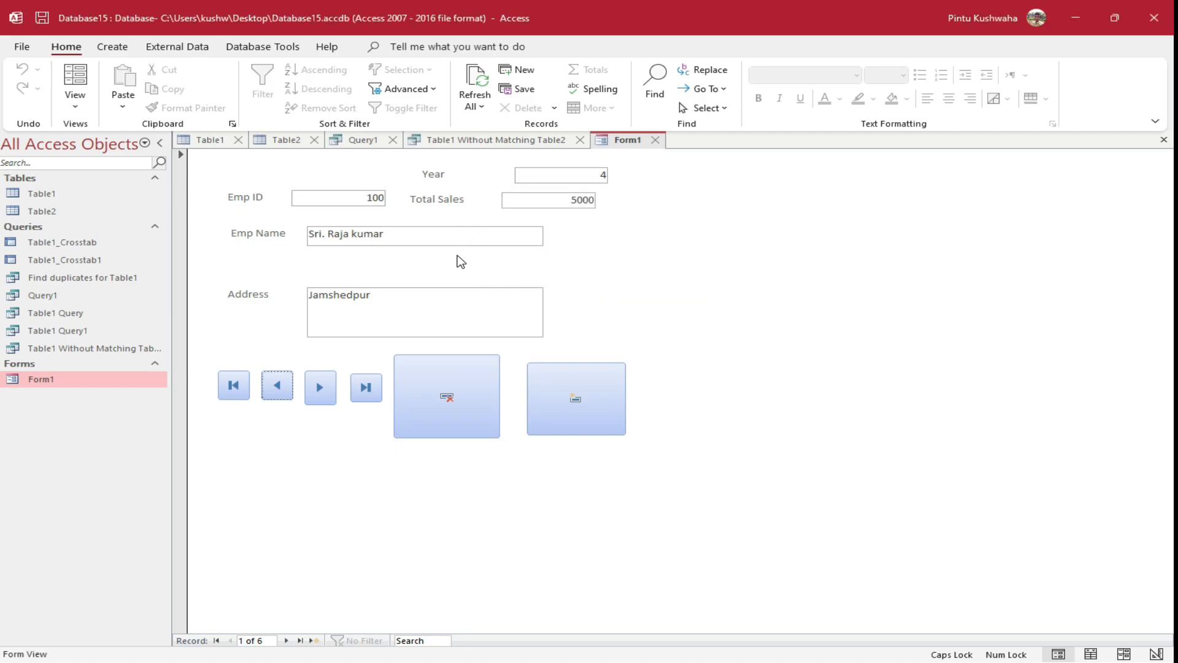
pyautogui.click(320, 388)
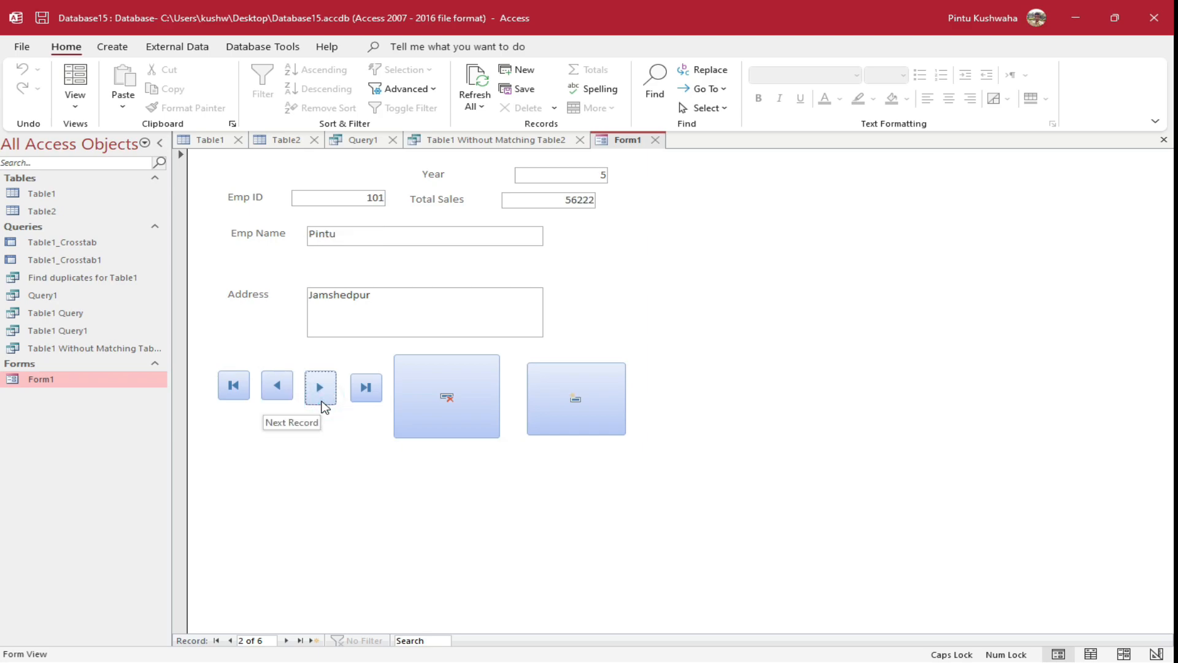
pyautogui.click(320, 393)
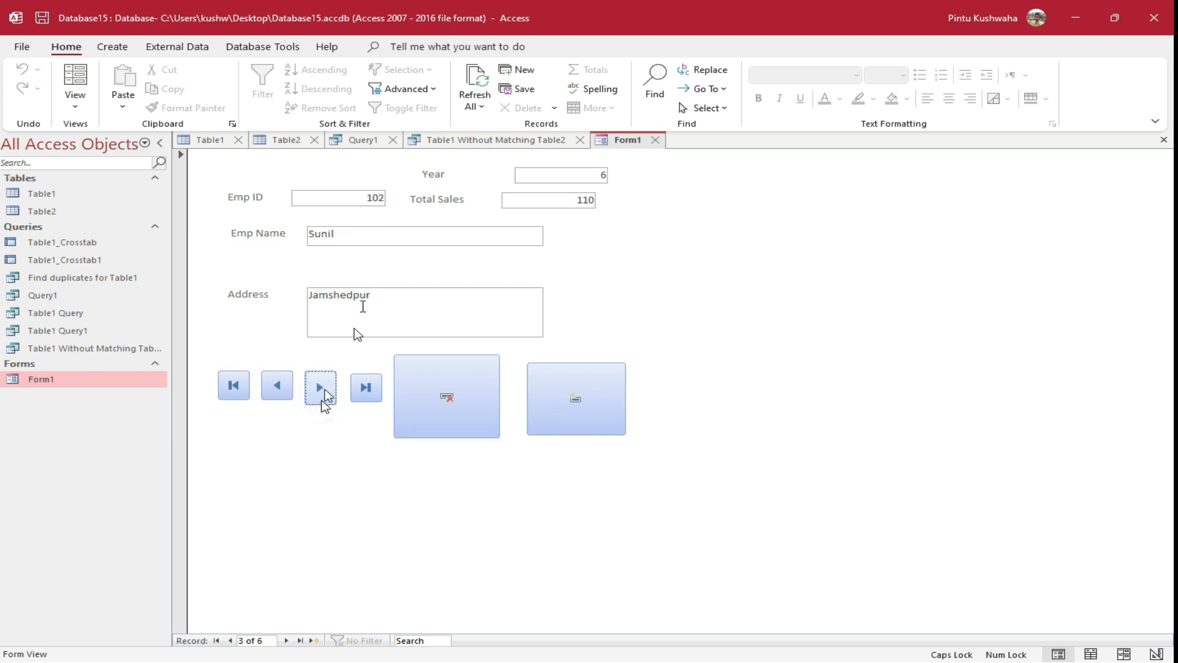
pyautogui.click(273, 386)
pyautogui.click(273, 388)
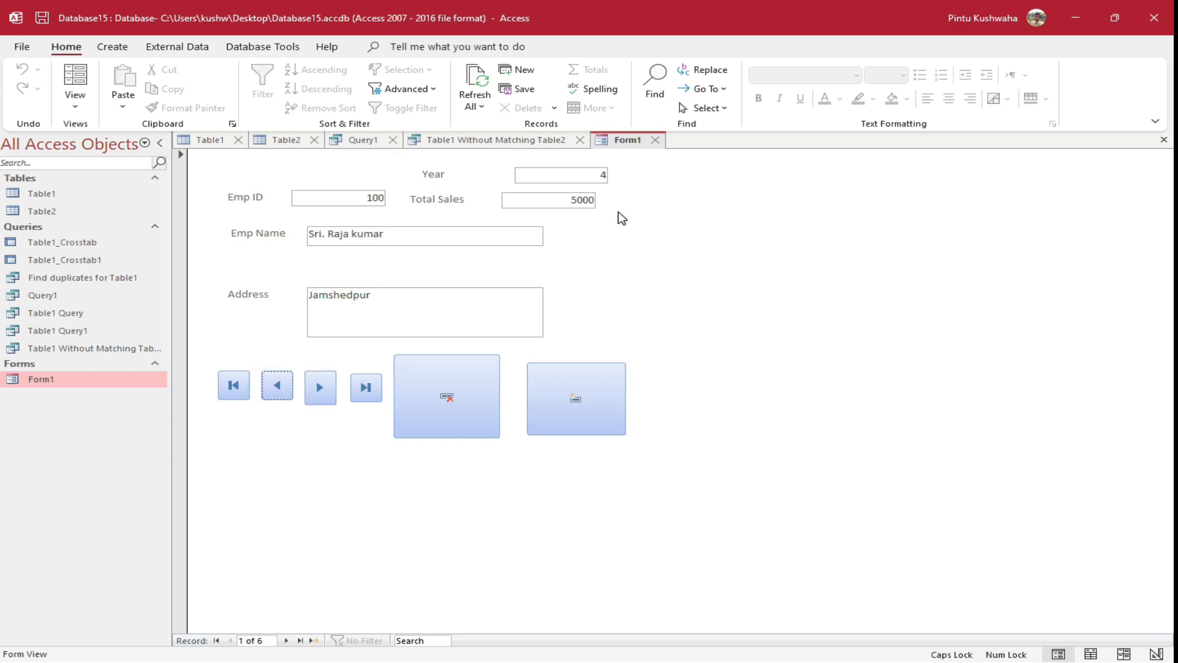
# Test the Last, First, Add New Record and Delete Record buttons on Form1
pyautogui.click(366, 393)
pyautogui.click(228, 386)
pyautogui.click(366, 387)
pyautogui.click(597, 403)
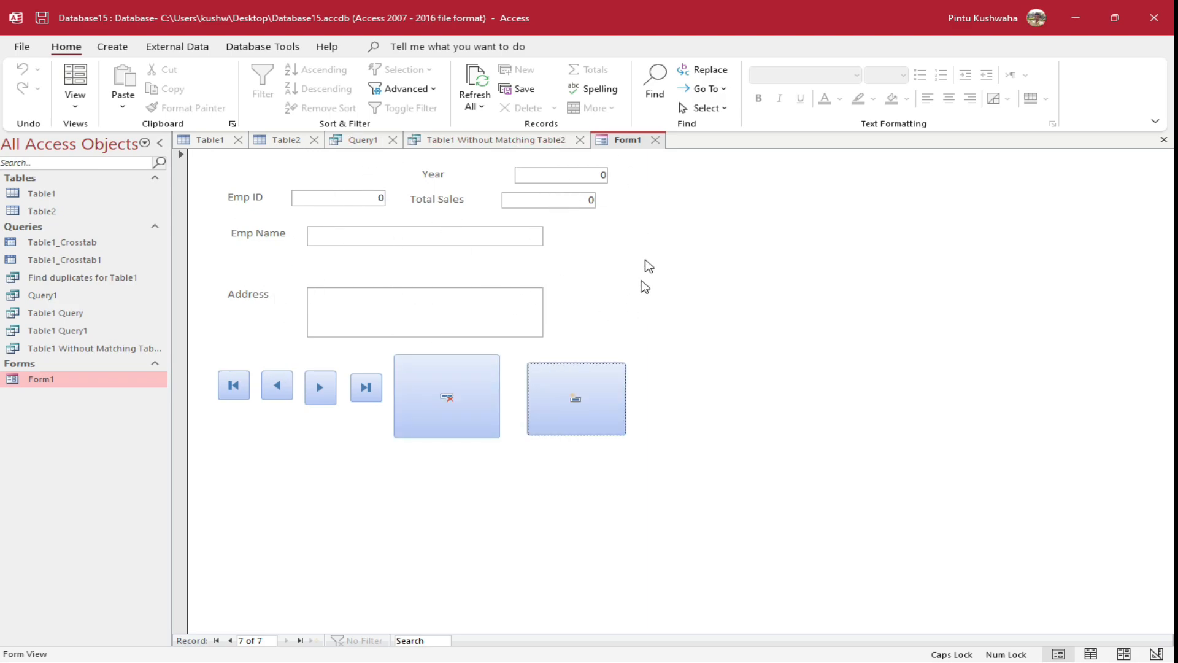
pyautogui.click(441, 391)
pyautogui.click(234, 387)
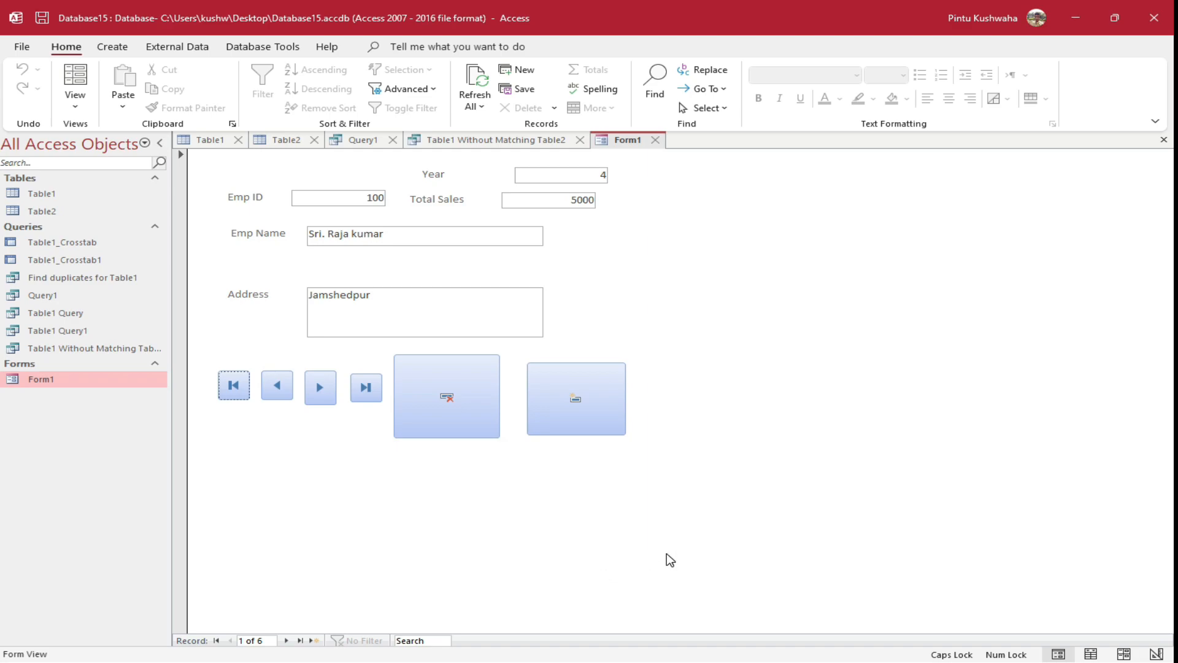
pyautogui.press('Tab')
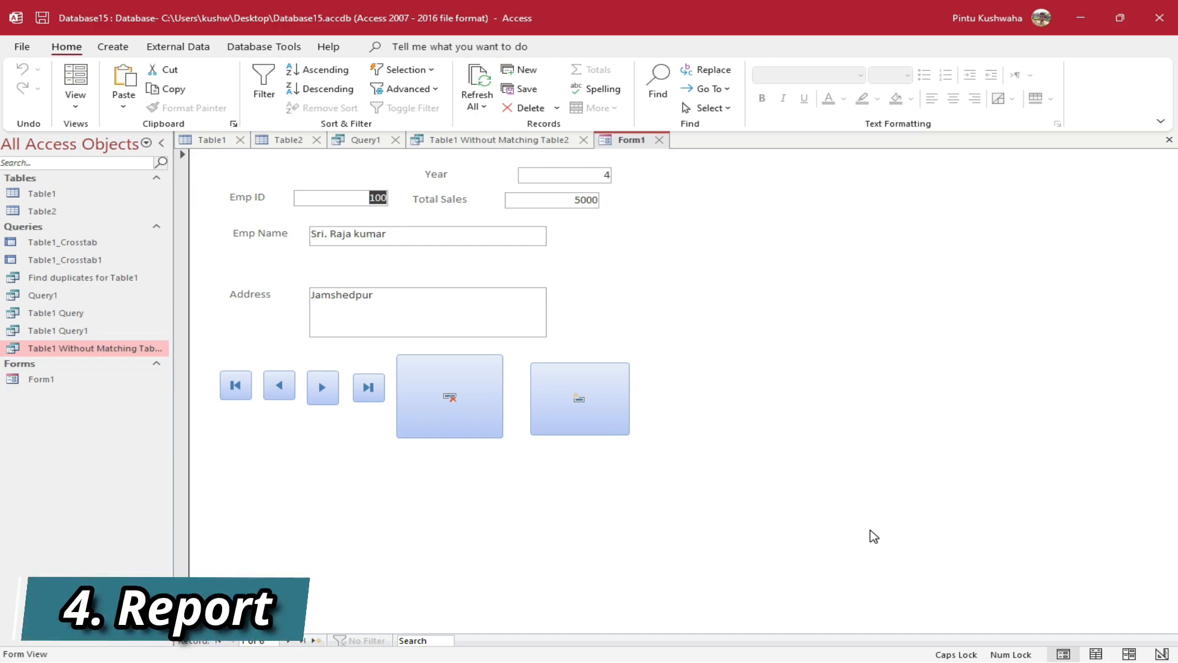
# Close all open object tabs and open Table1 in Datasheet view
pyautogui.rightClick(623, 143)
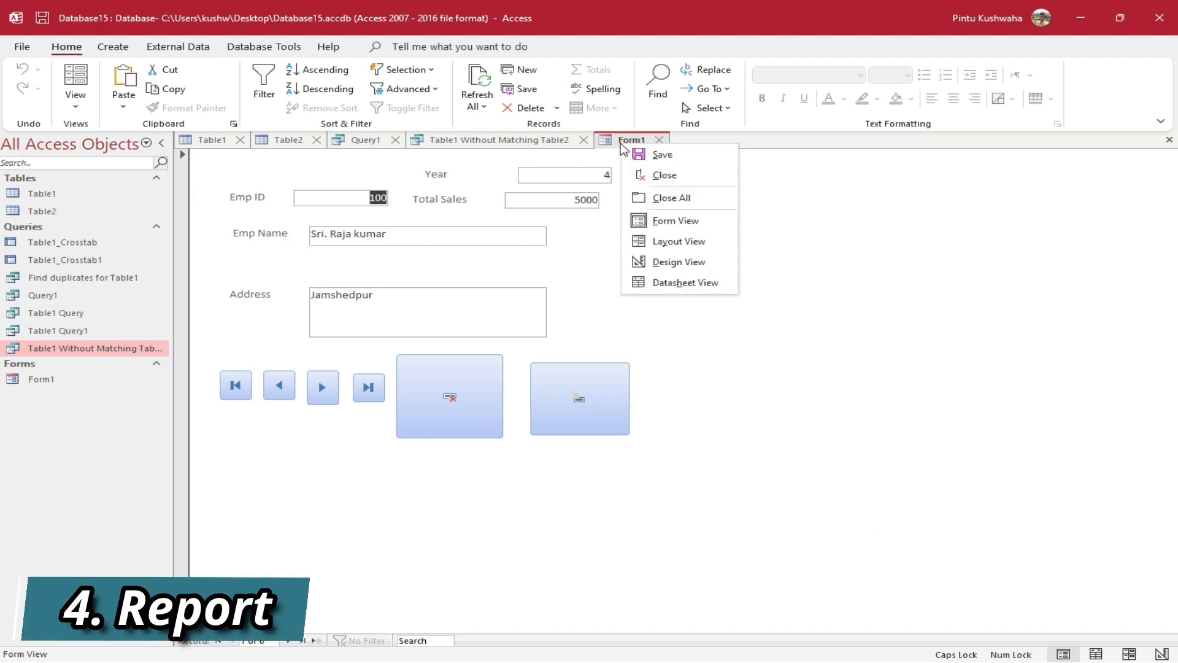
pyautogui.click(661, 200)
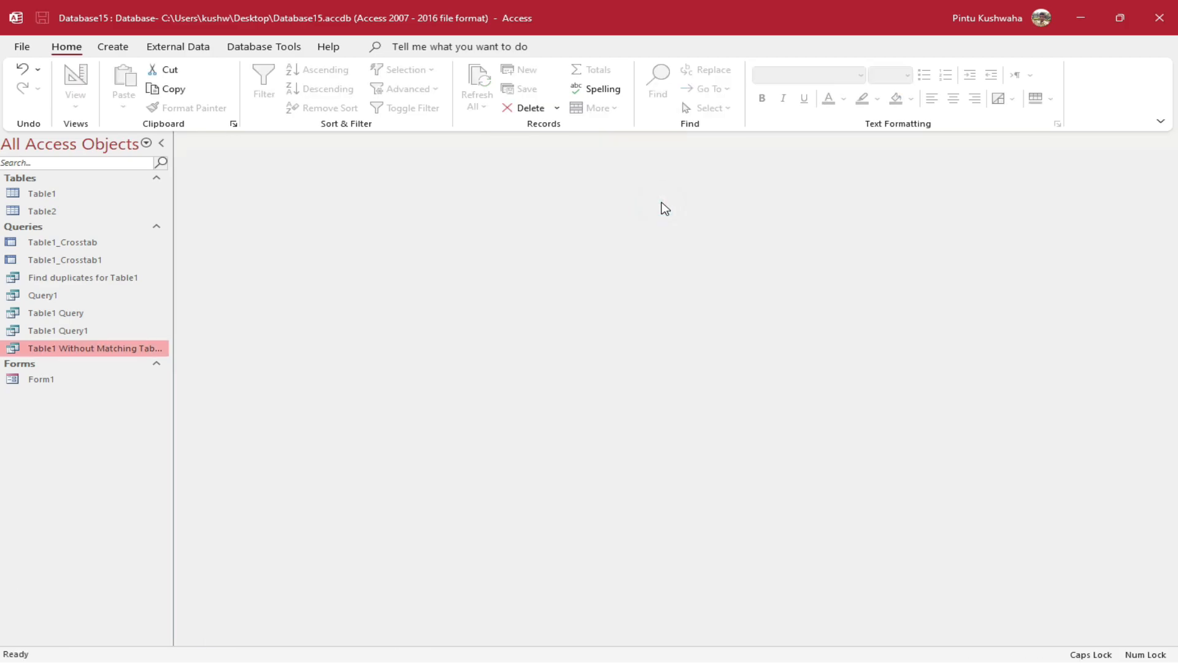
pyautogui.doubleClick(76, 196)
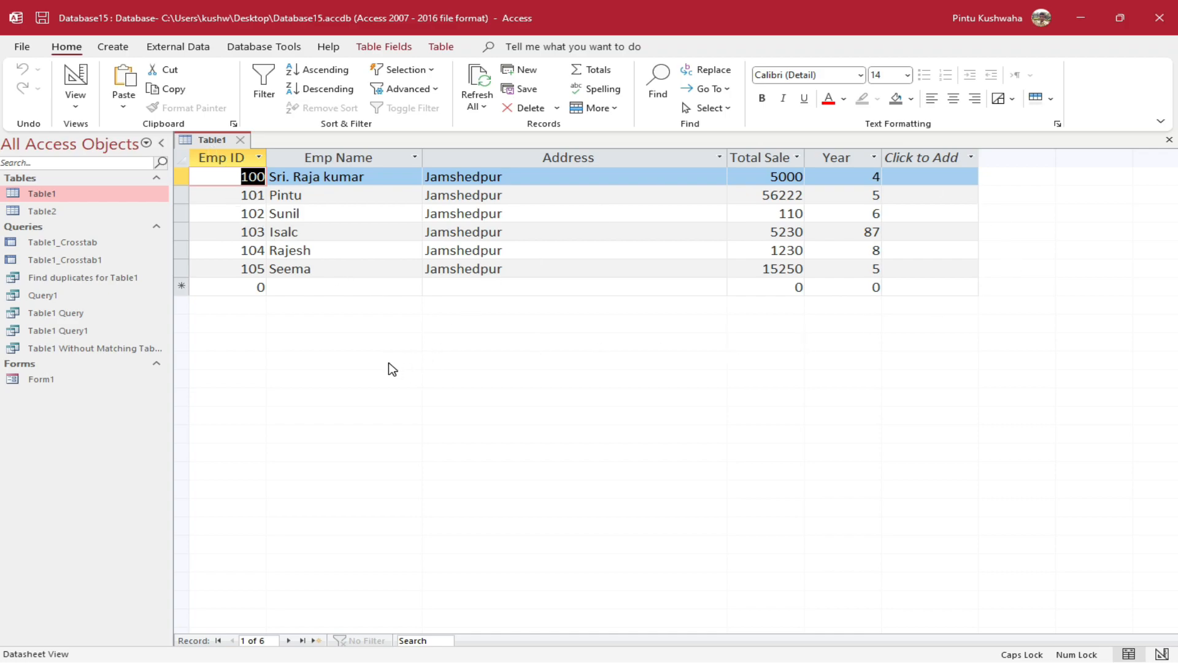
# Generate a quick report from Table1, then close it without saving
pyautogui.click(113, 46)
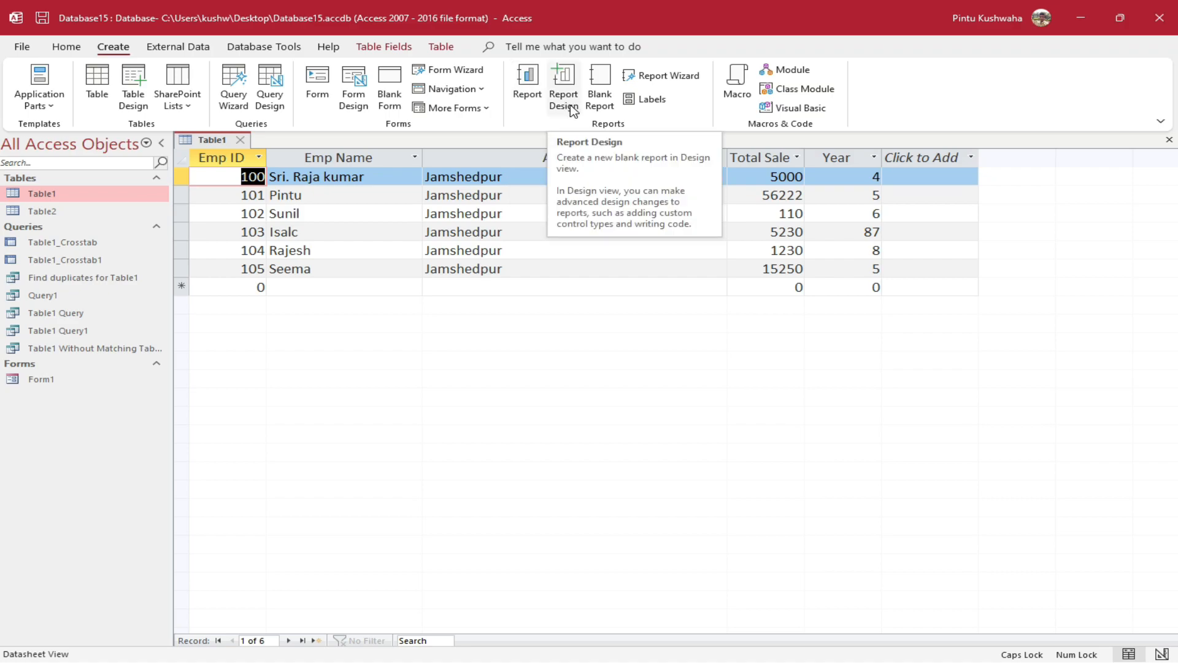
pyautogui.click(530, 91)
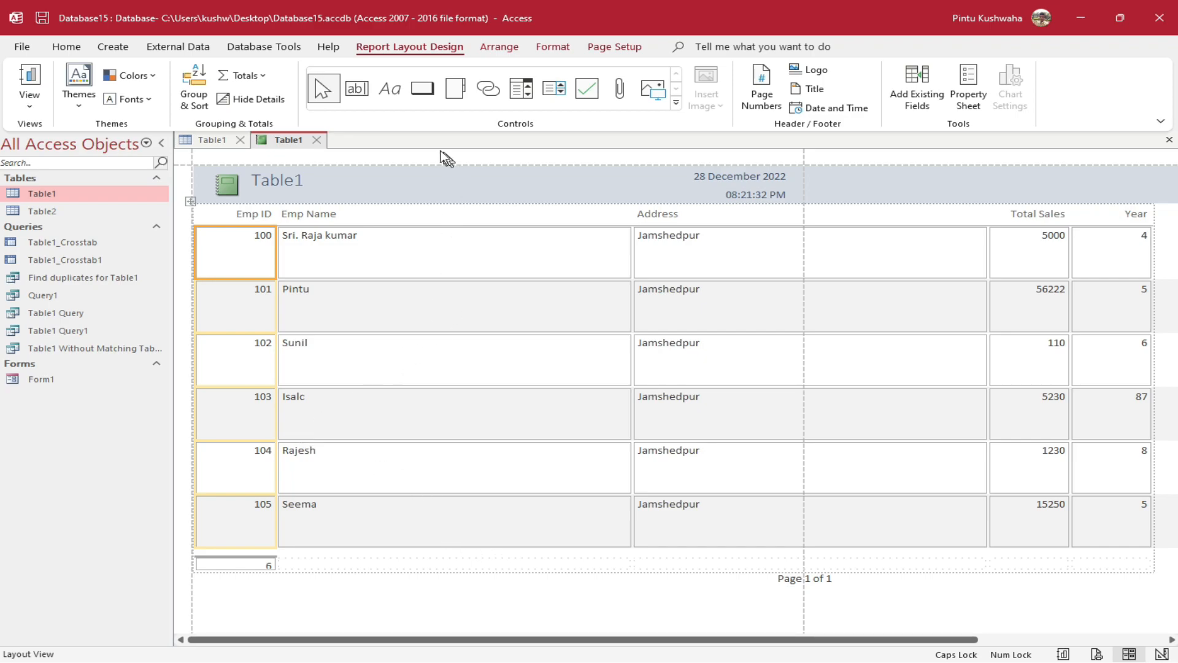
pyautogui.click(317, 140)
pyautogui.click(600, 382)
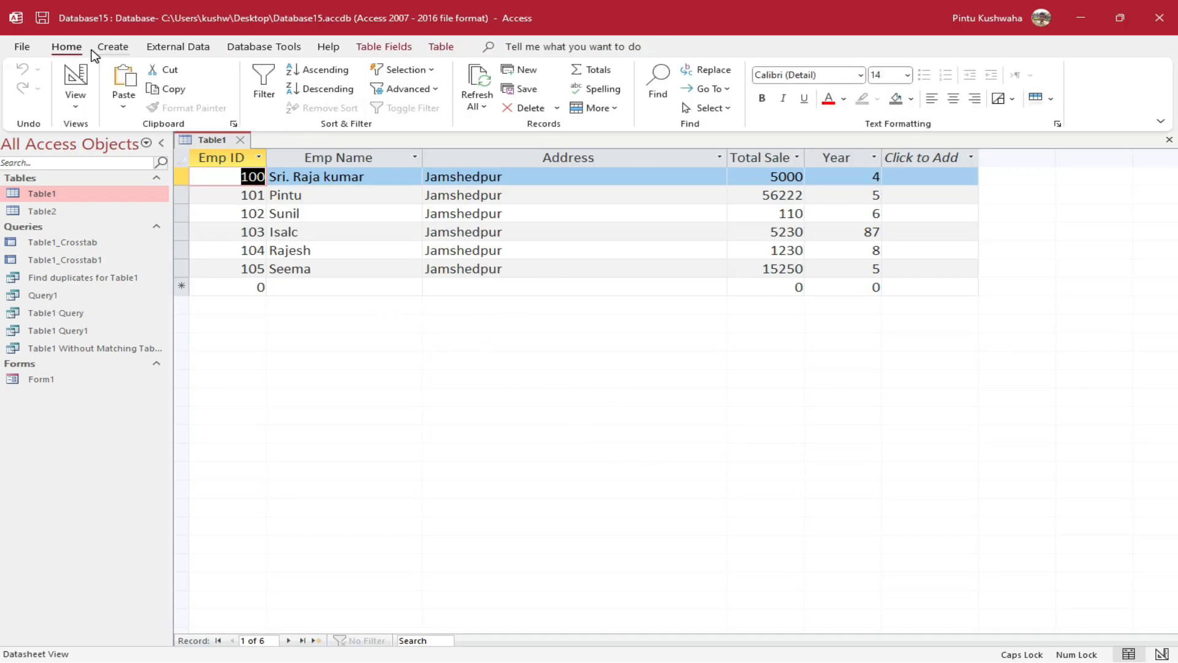
pyautogui.click(113, 47)
pyautogui.click(563, 101)
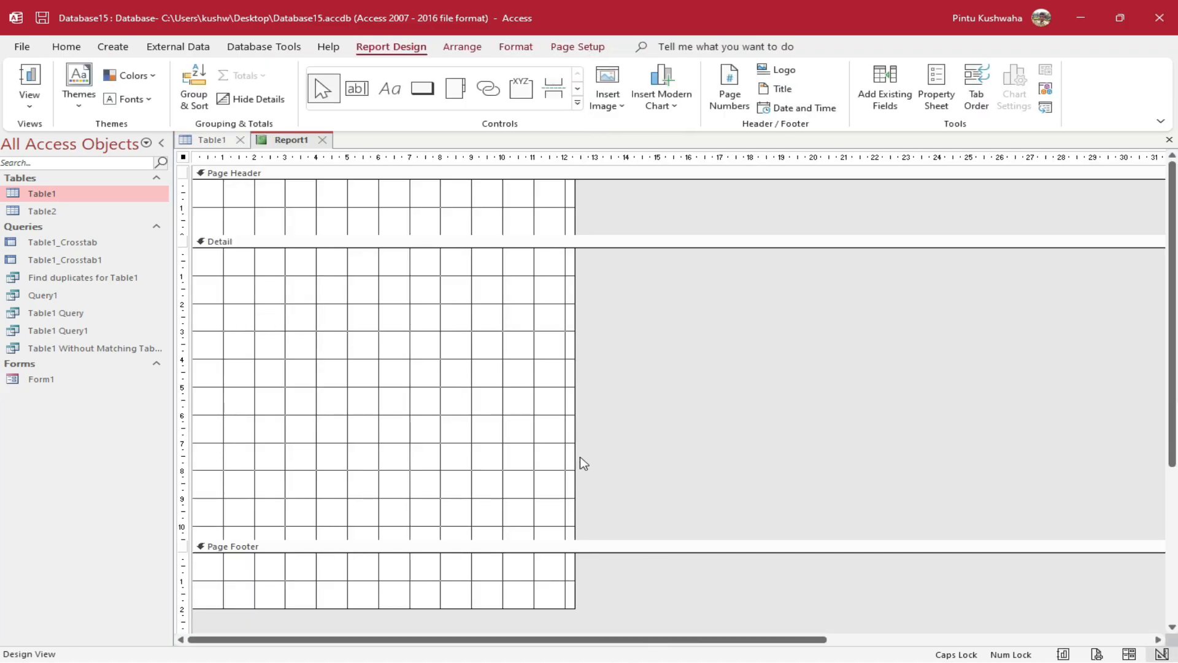
pyautogui.moveTo(576, 440); pyautogui.dragTo(968, 424)
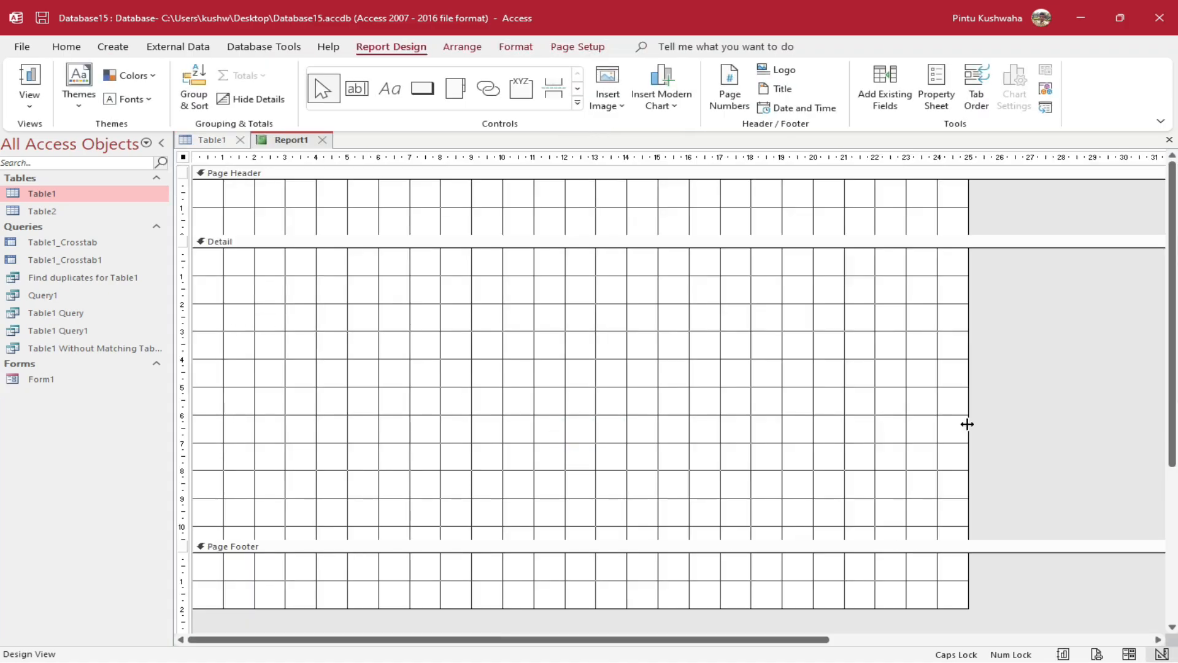
pyautogui.click(885, 83)
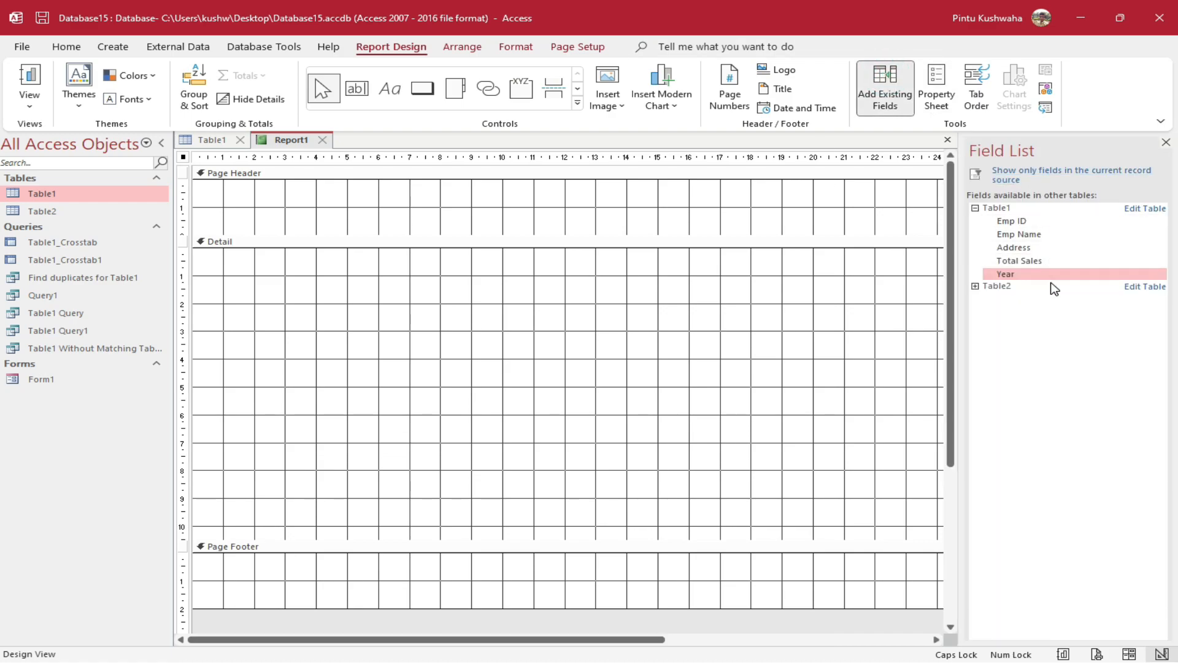
pyautogui.click(1166, 143)
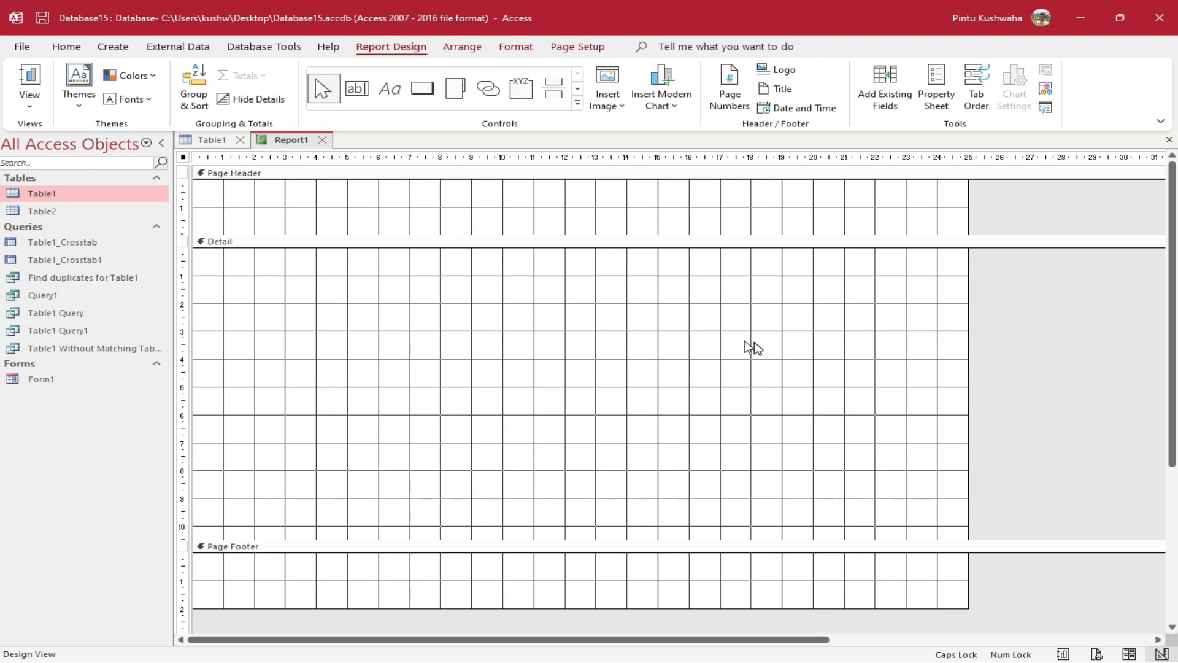
pyautogui.click(323, 140)
pyautogui.click(607, 379)
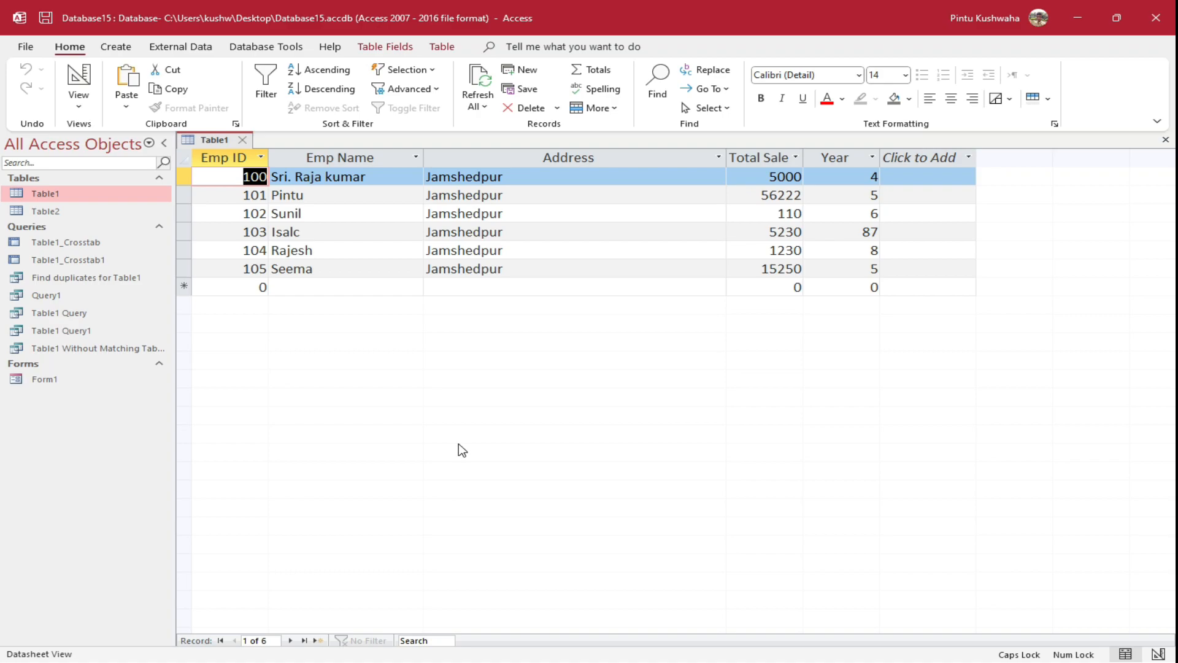
# Create a new macro with an OpenTable action for Table1
pyautogui.click(118, 47)
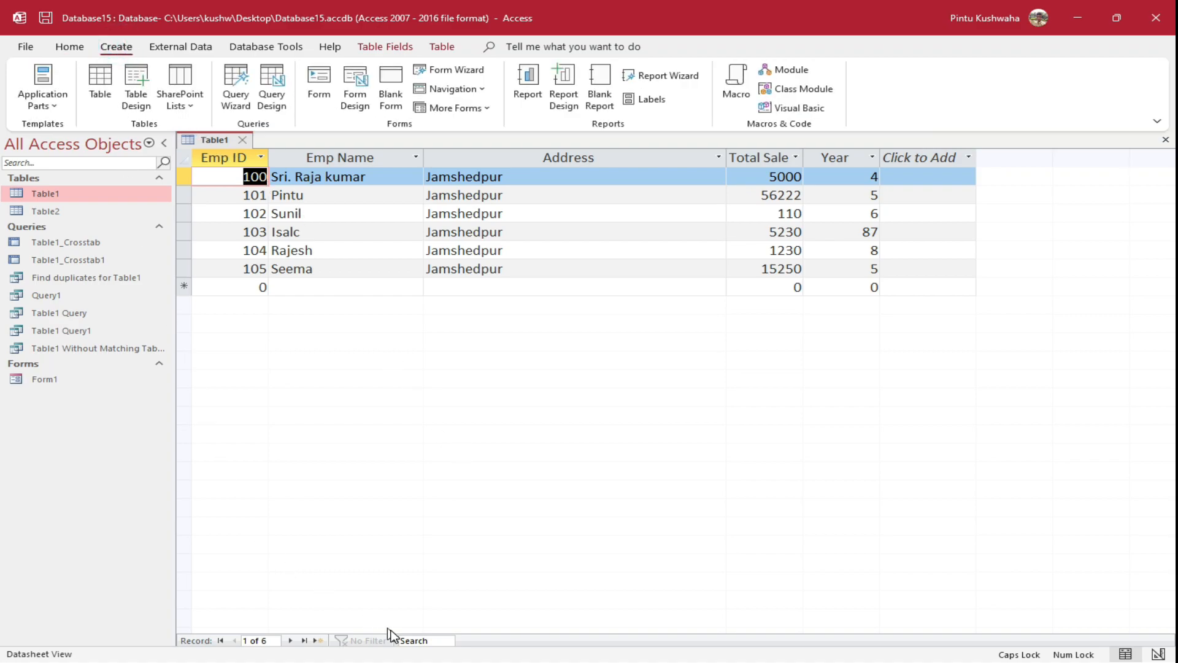
pyautogui.click(741, 90)
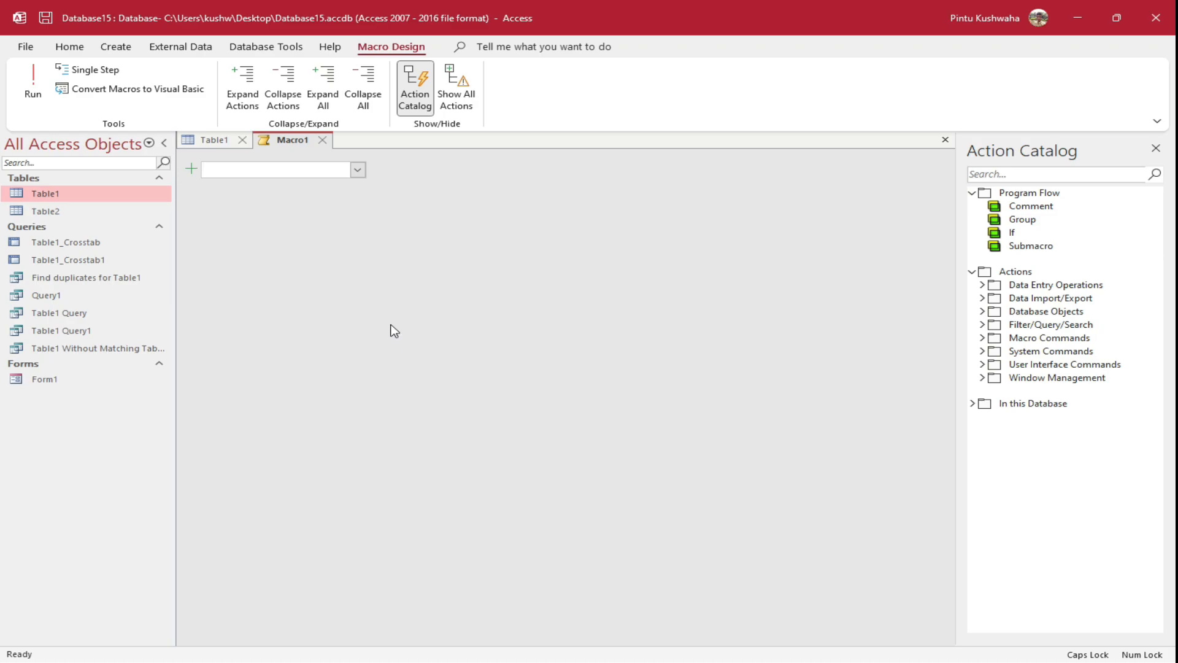
pyautogui.click(358, 171)
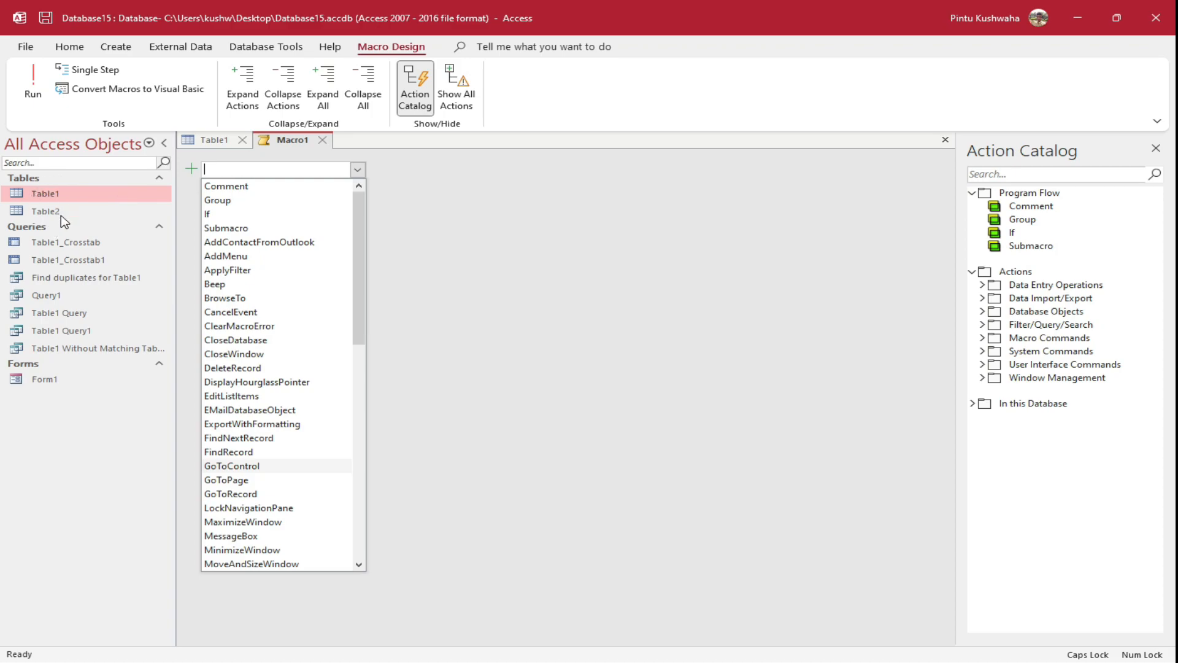
pyautogui.scroll(-1, 312, 396)
pyautogui.scroll(-4, 313, 395)
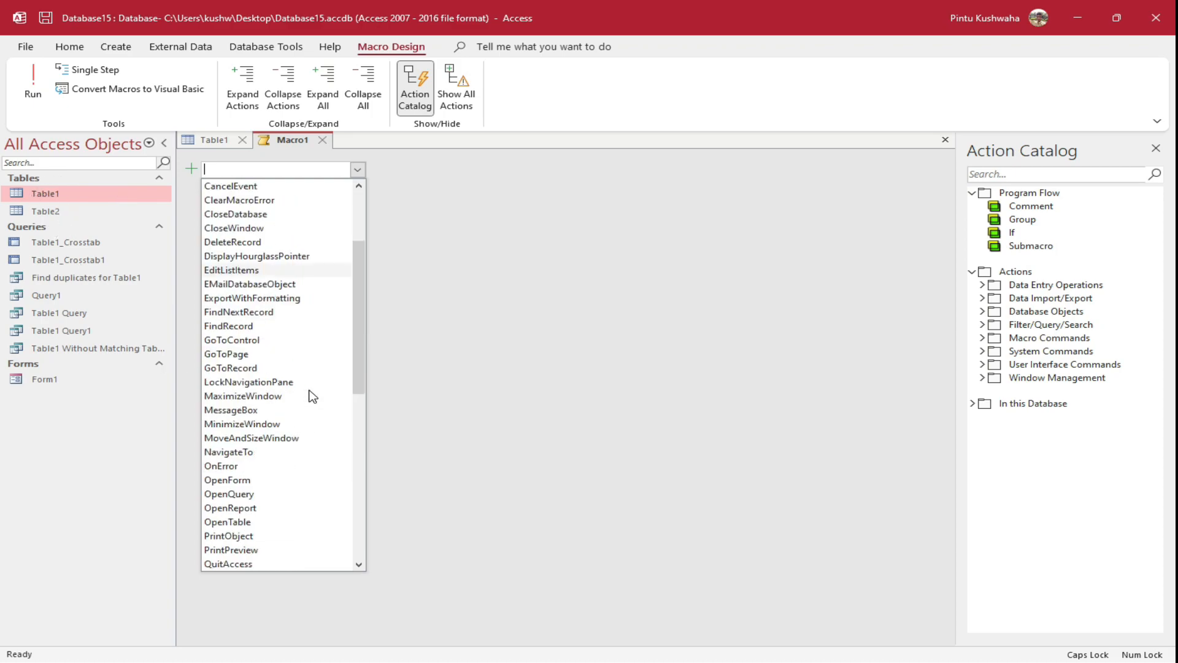
pyautogui.click(258, 437)
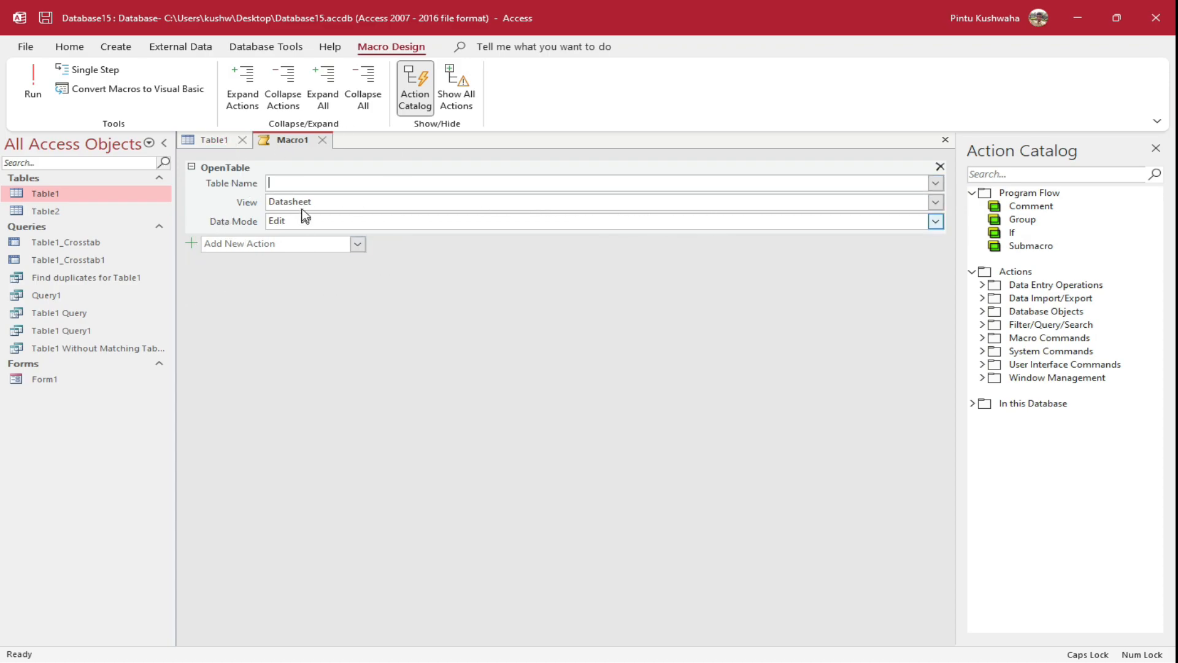
pyautogui.click(940, 185)
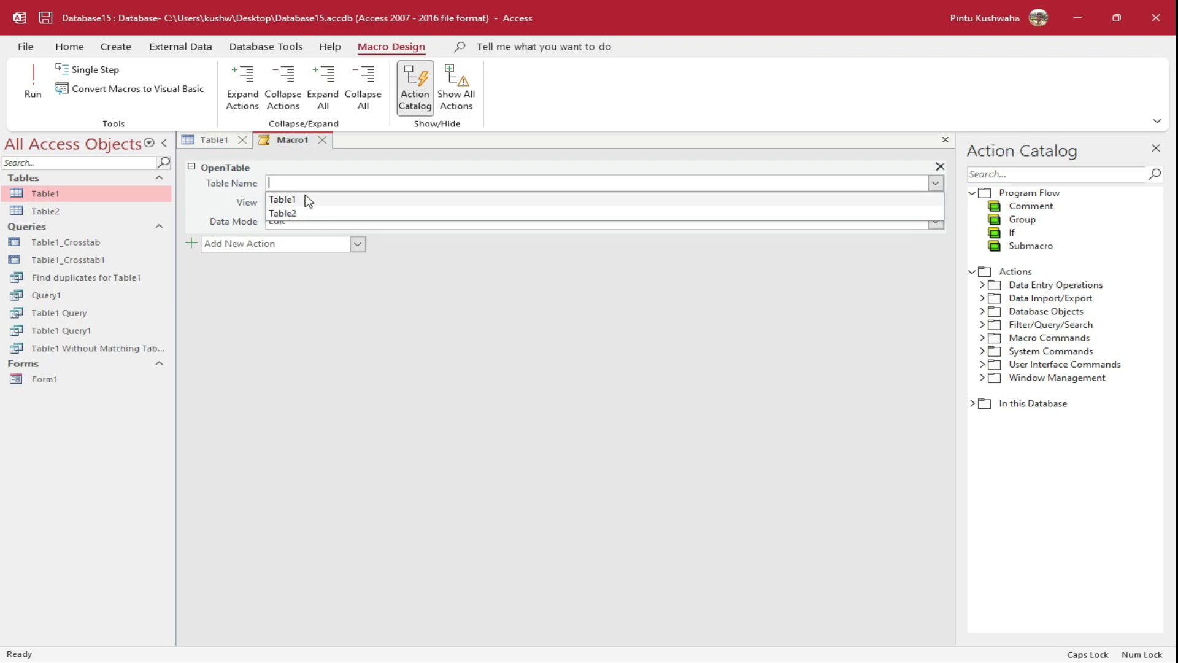
pyautogui.click(318, 205)
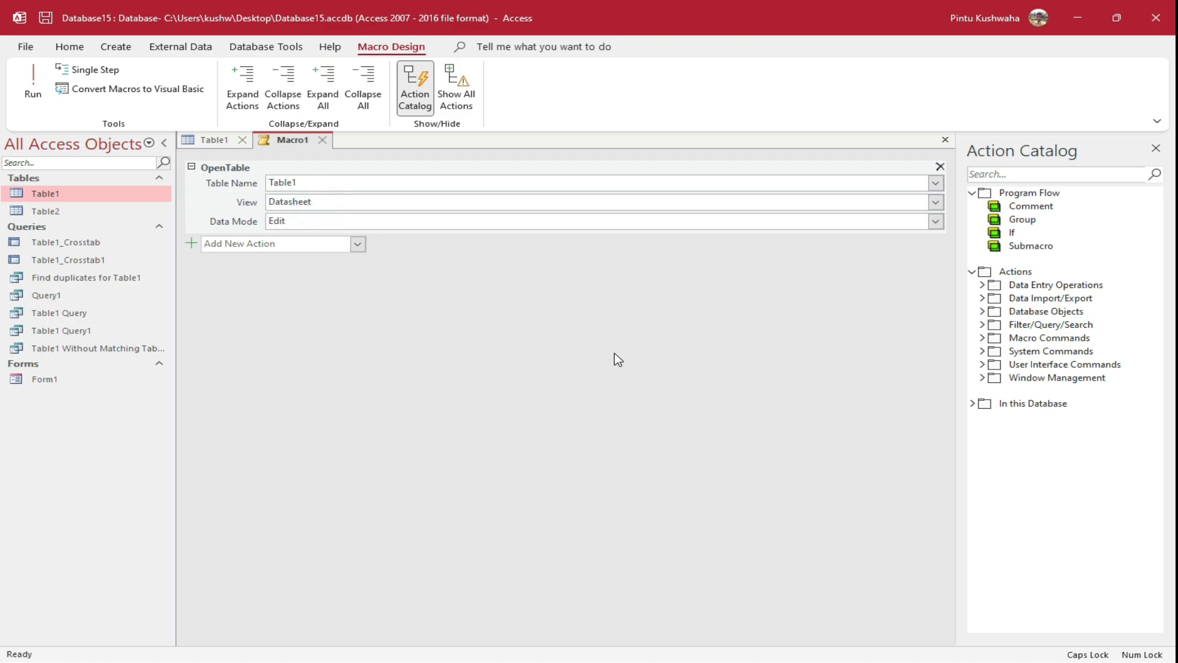
# Add a second OpenTable action that opens Table2
pyautogui.click(358, 245)
pyautogui.scroll(-5, 302, 580)
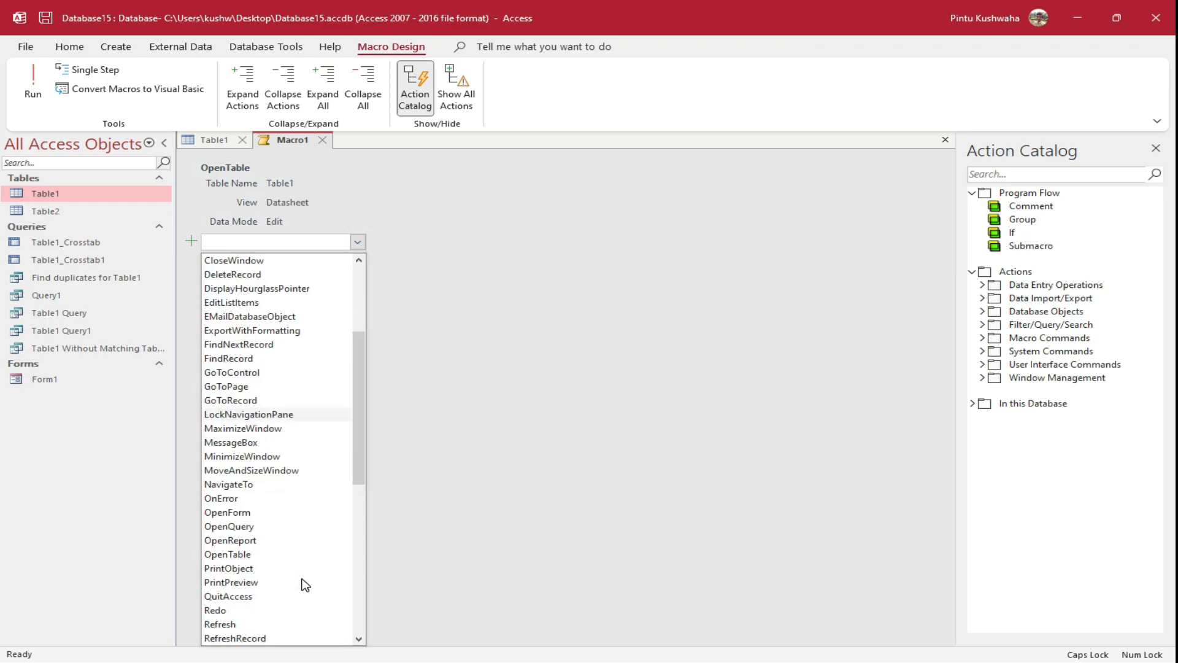
pyautogui.click(263, 513)
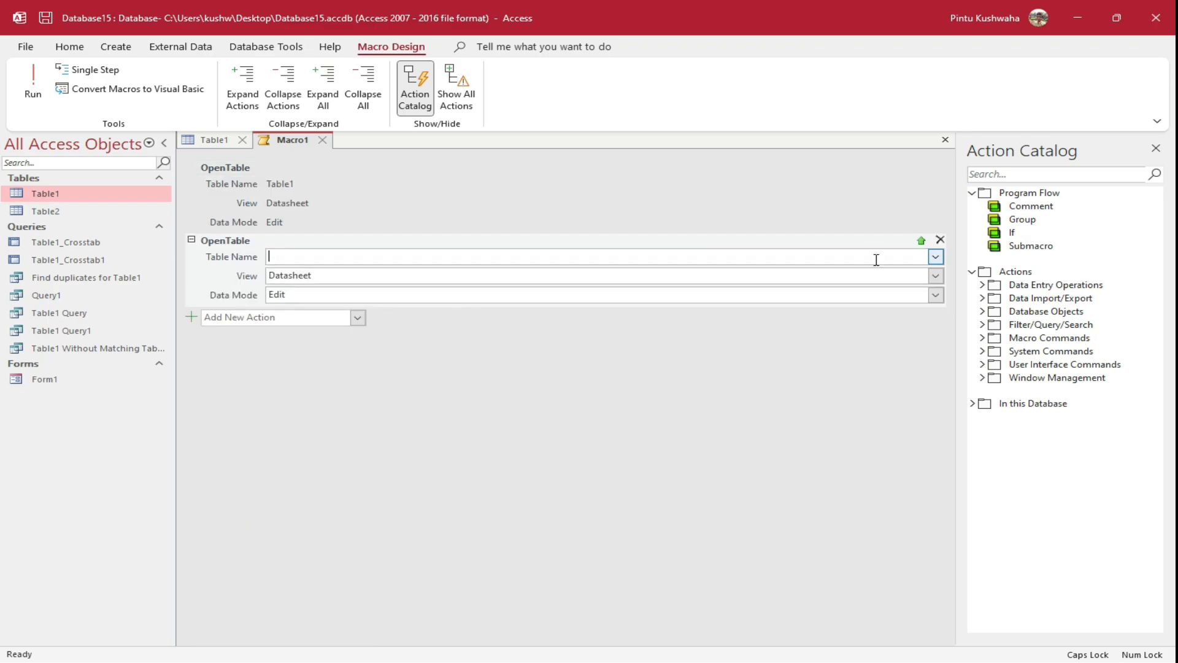
pyautogui.click(936, 257)
pyautogui.click(542, 287)
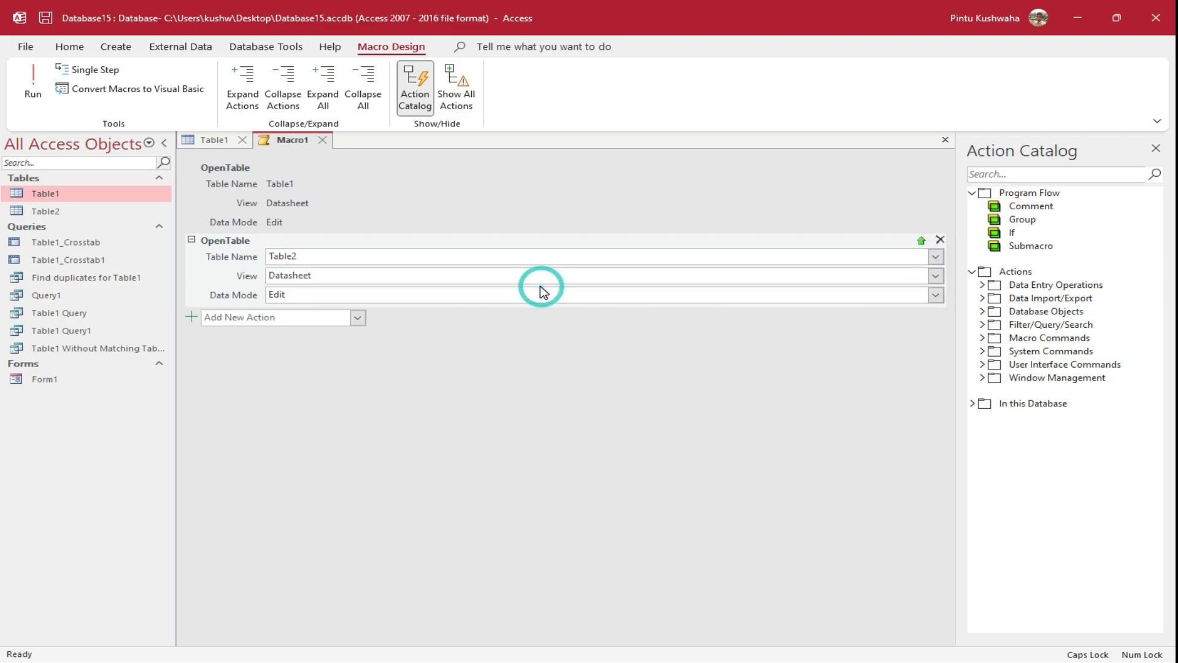
pyautogui.rightClick(275, 140)
# Save the macro as Macro1 and close the macro and Table1 tabs
pyautogui.click(308, 146)
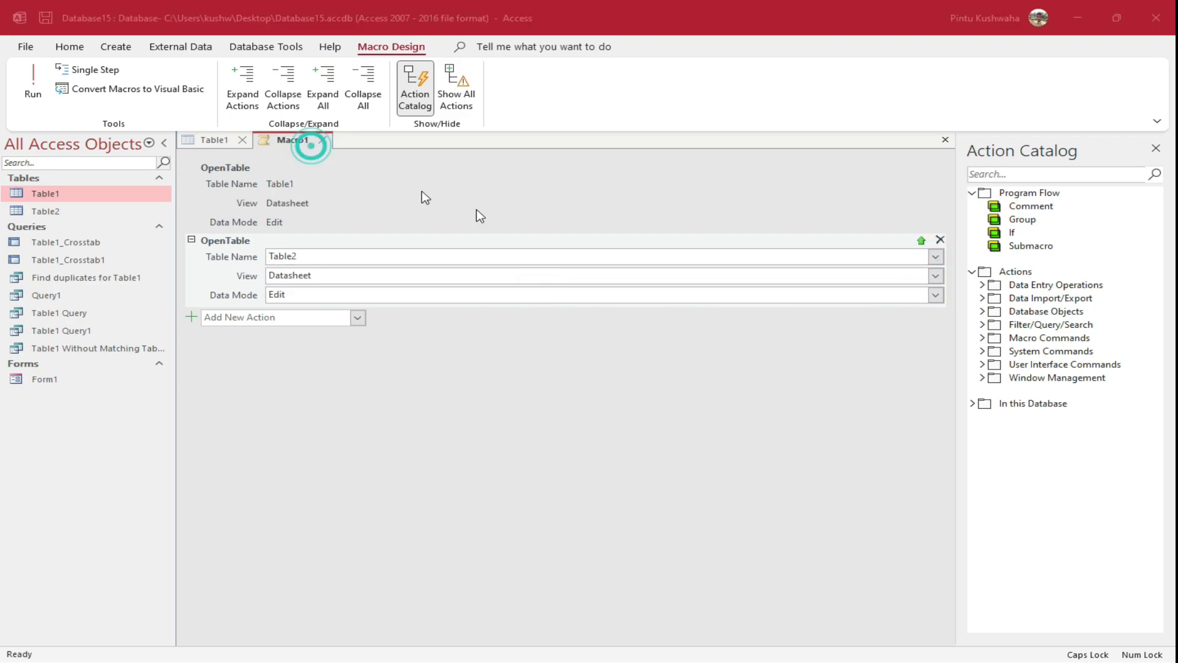
pyautogui.click(610, 265)
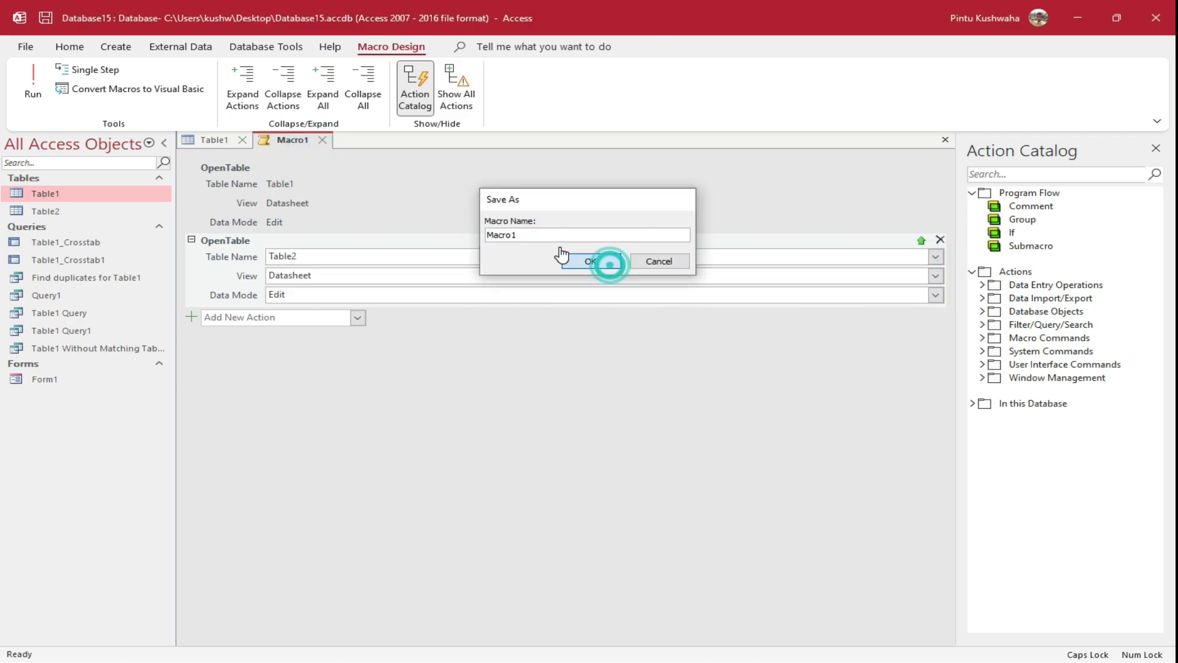
pyautogui.click(324, 140)
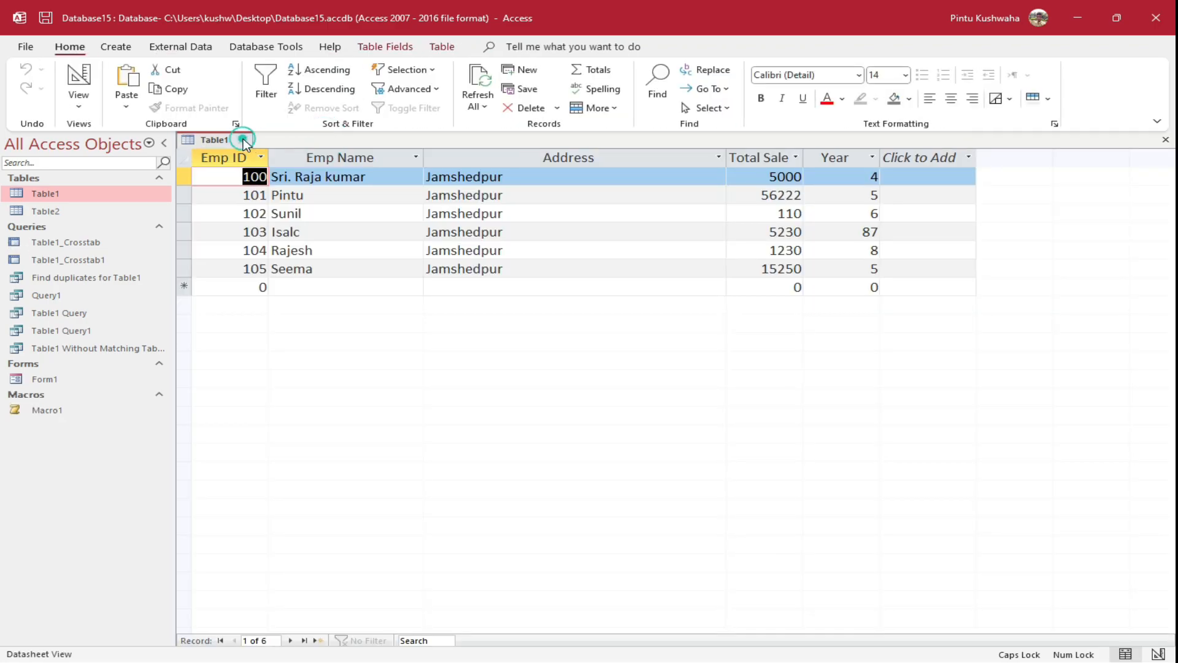
pyautogui.click(243, 140)
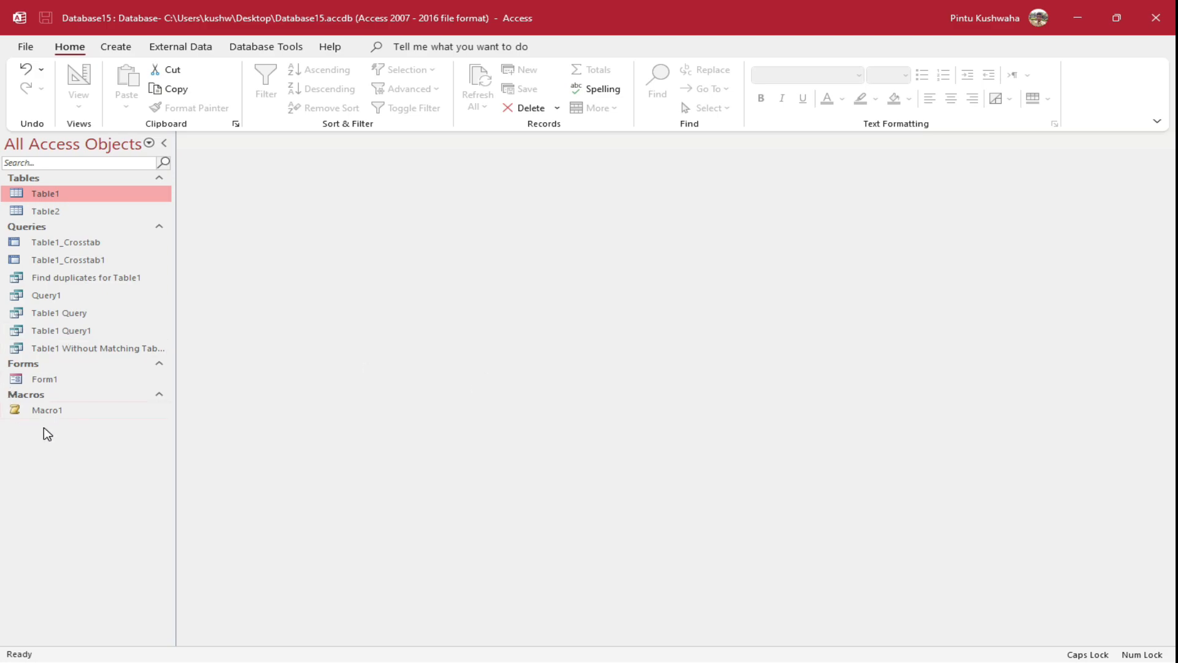
# Run Macro1 to open Table1 and Table2, close both, then run it again
pyautogui.click(48, 408)
pyautogui.doubleClick(48, 408)
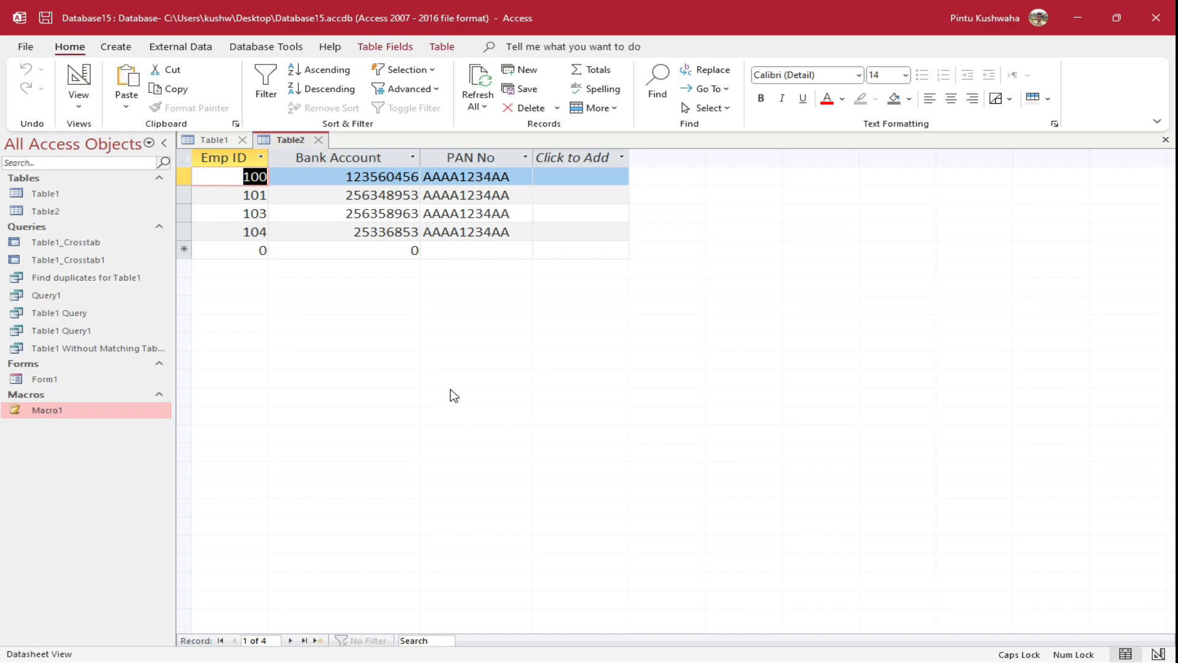
pyautogui.rightClick(284, 145)
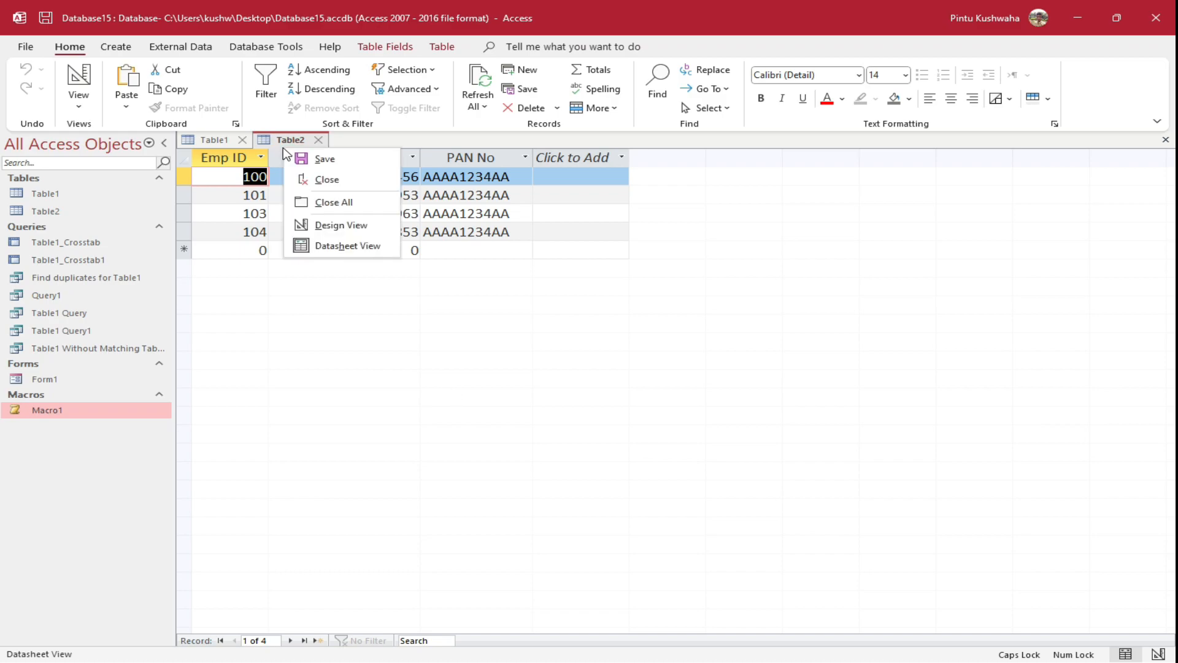
pyautogui.click(341, 202)
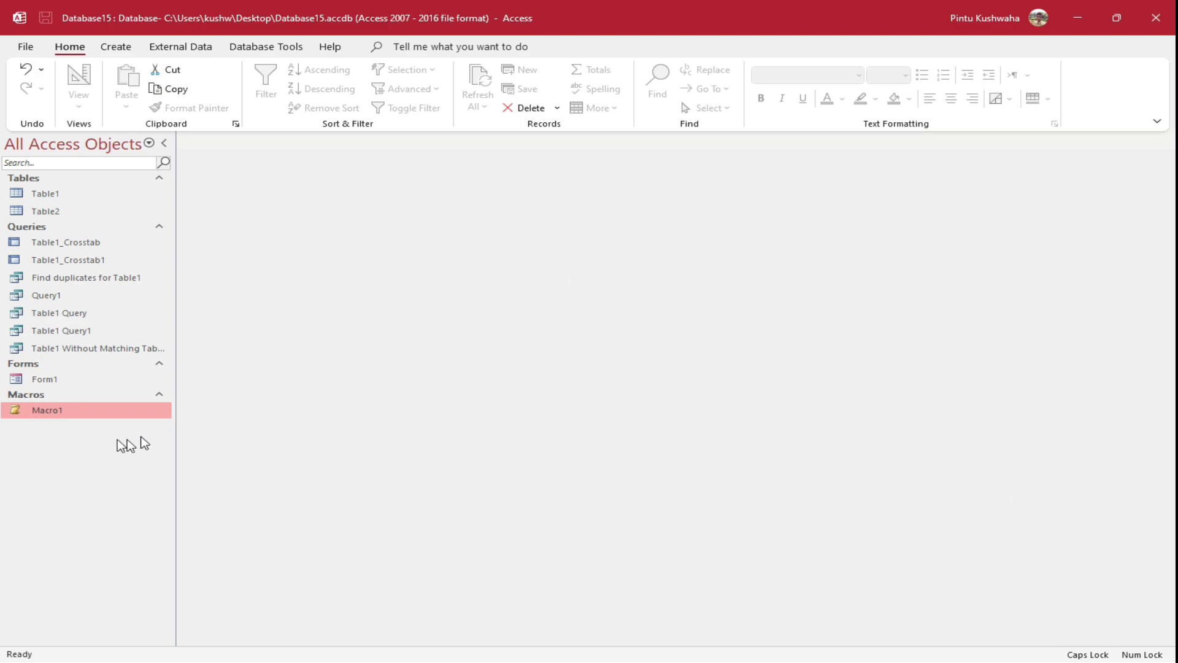
pyautogui.rightClick(67, 421)
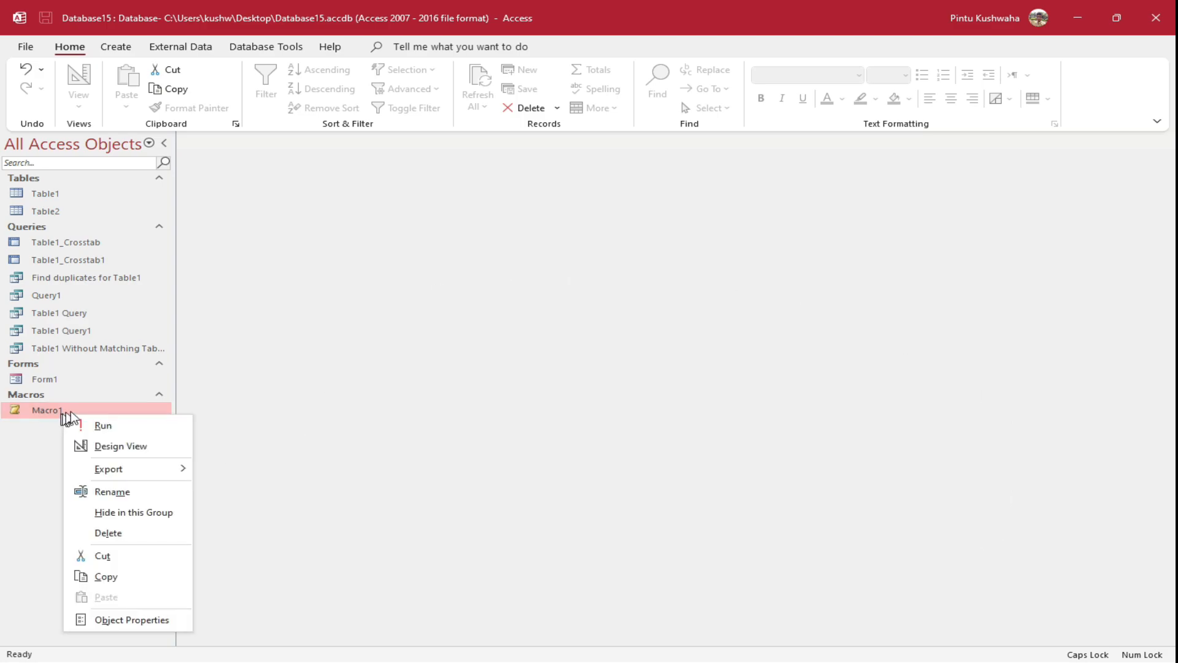
pyautogui.click(125, 431)
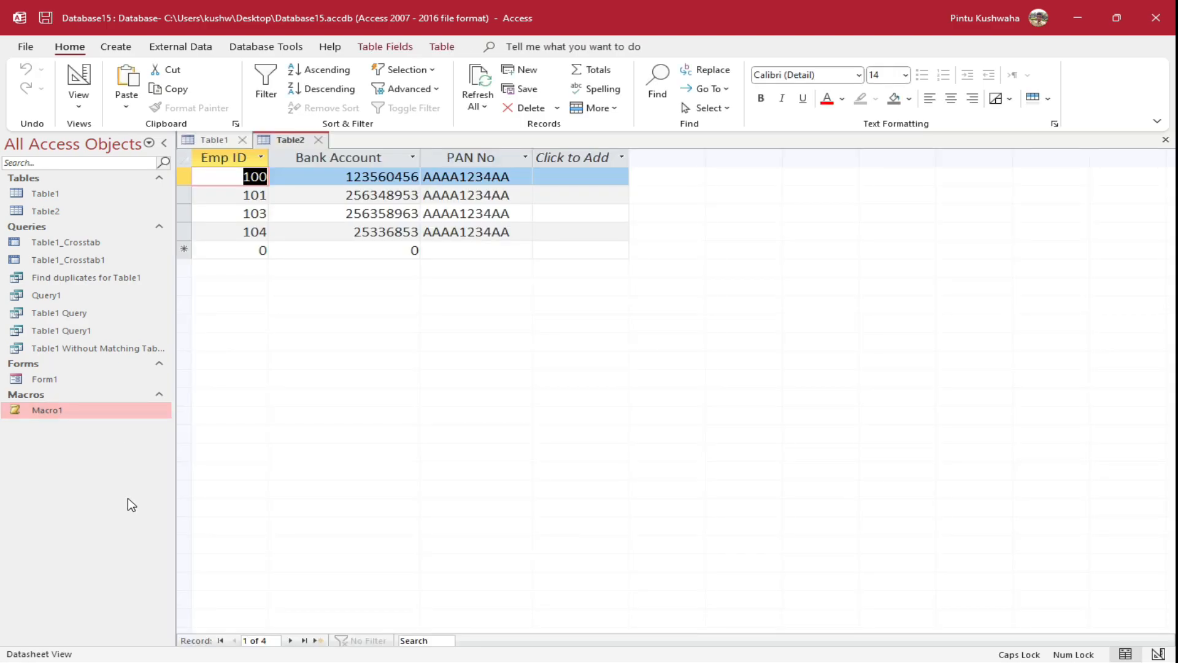